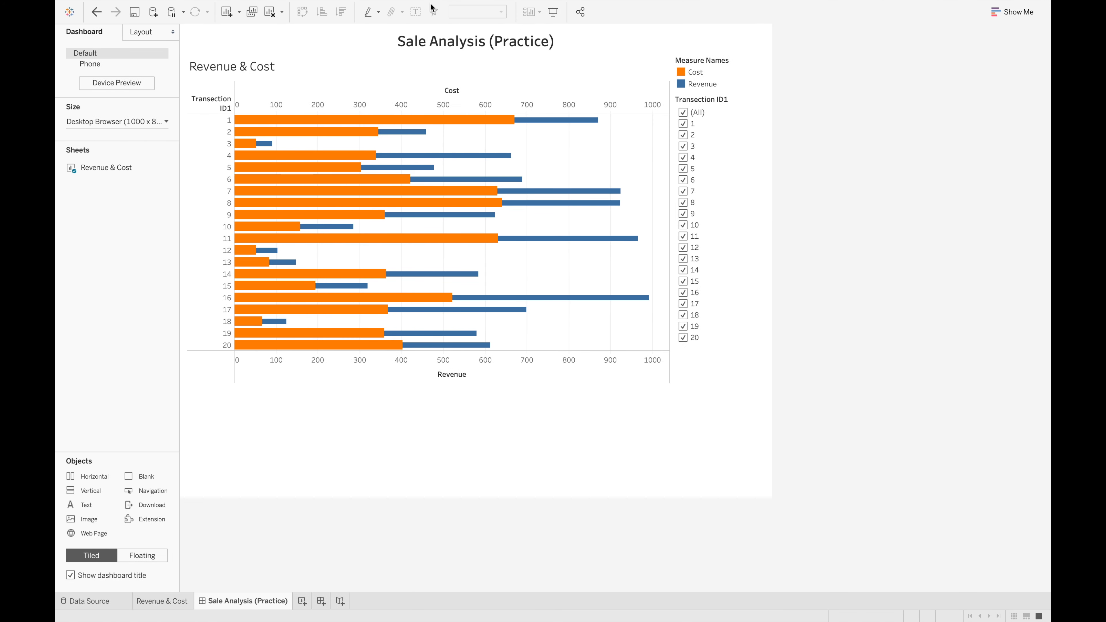
click(479, 46)
click(533, 56)
Switch to the practice workbook, add a new worksheet and put the Revenue field on it as the text mark
key(ctrl+Right)
key(ctrl+Right)
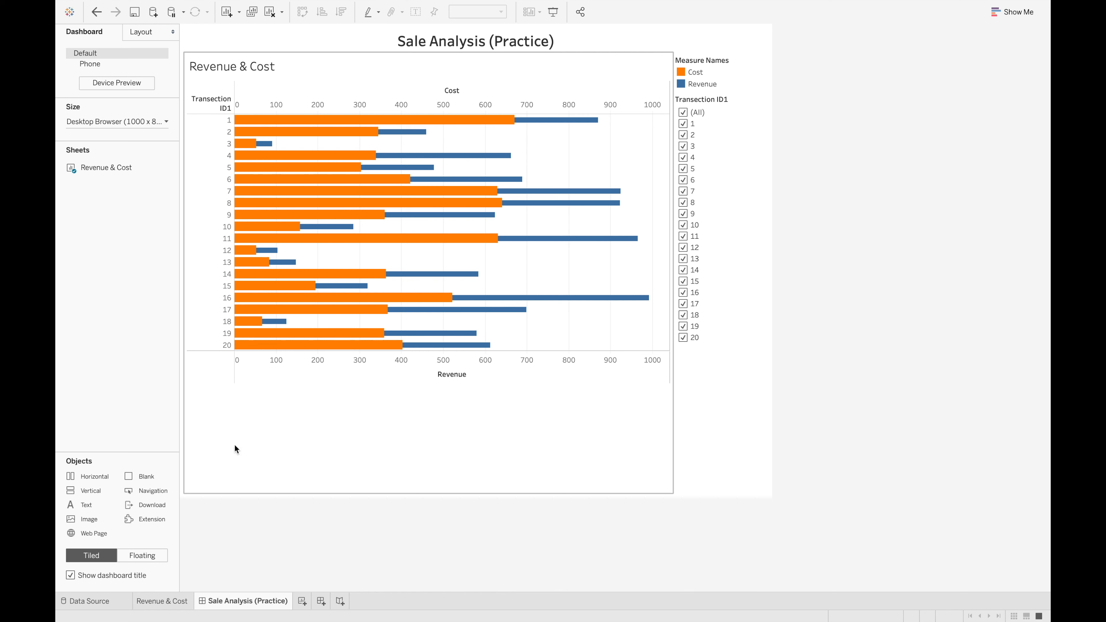
click(302, 601)
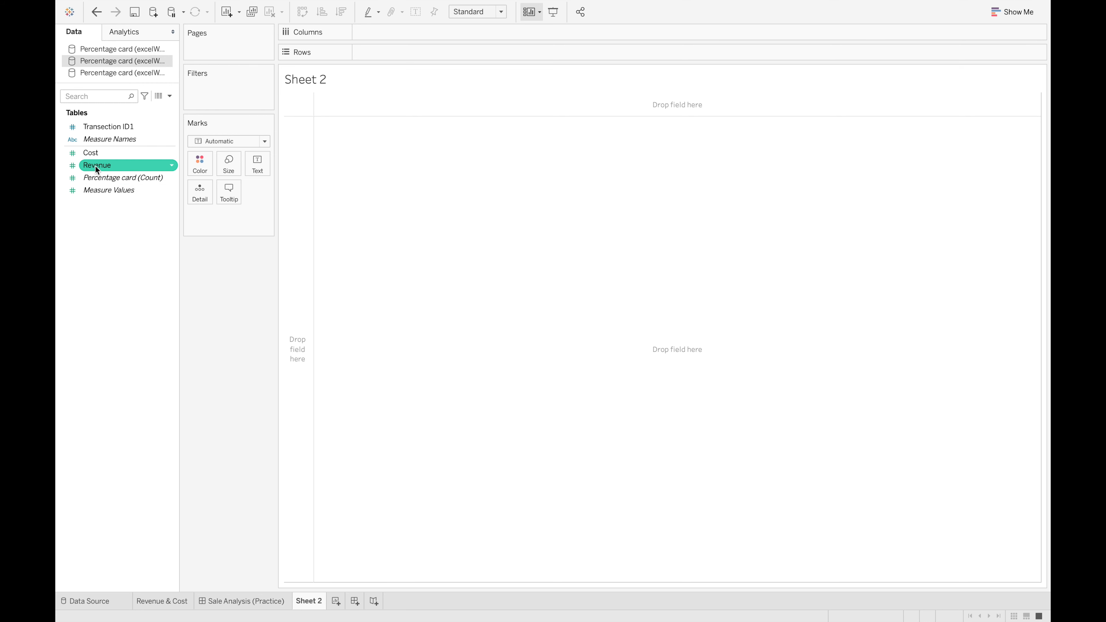
drag(95, 170, 255, 174)
mouse_move(303, 104)
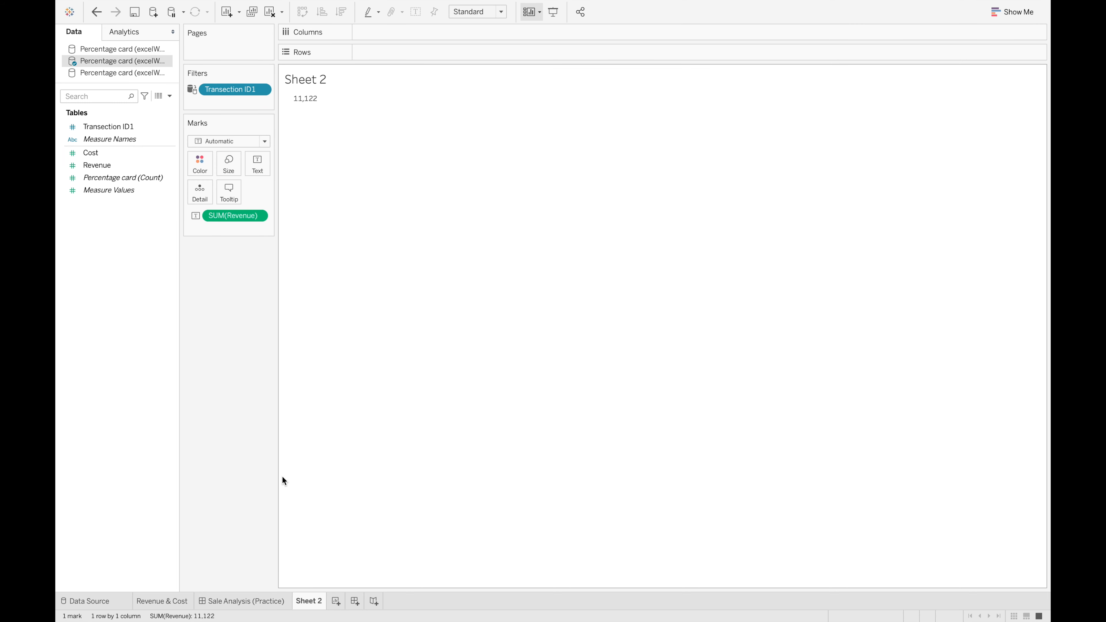
Rename the new worksheet as Revenue
right_click(309, 601)
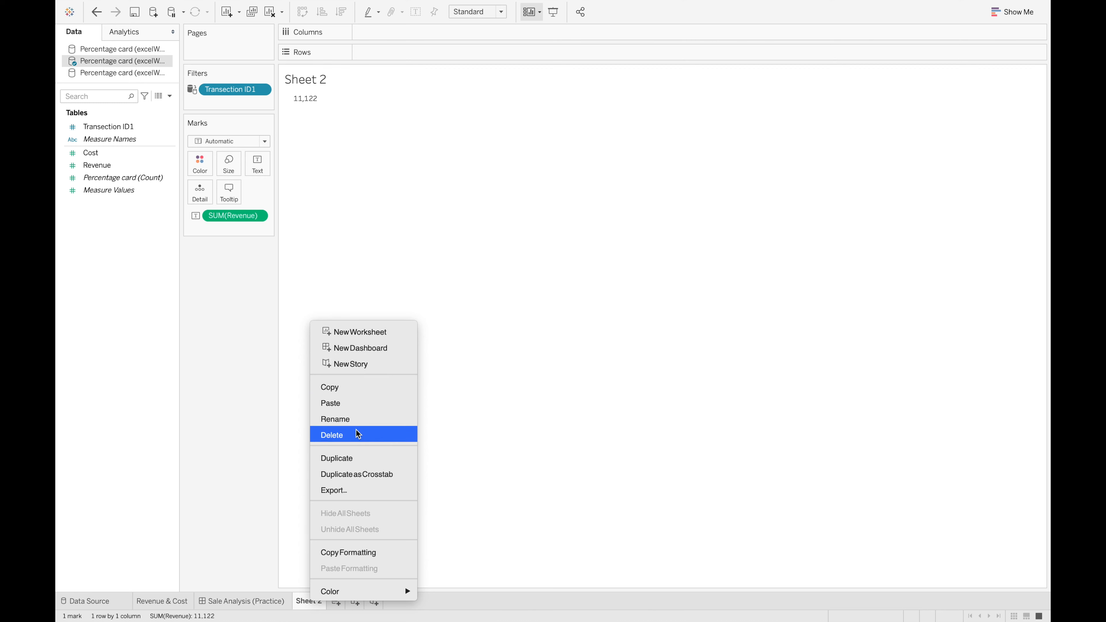
click(344, 419)
text(Revenue)
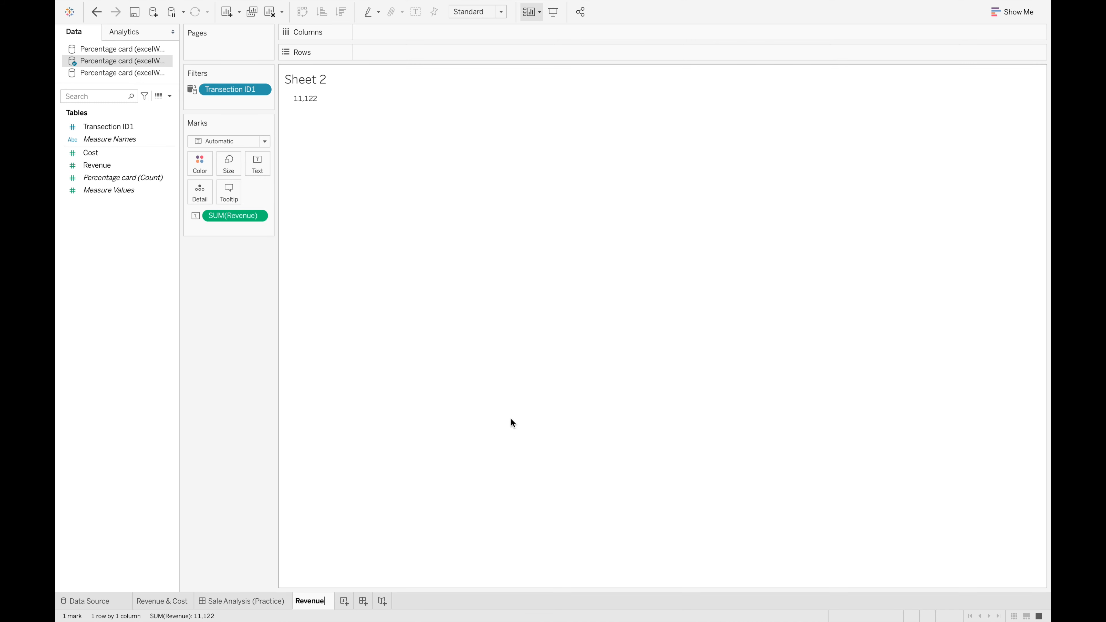
key(Return)
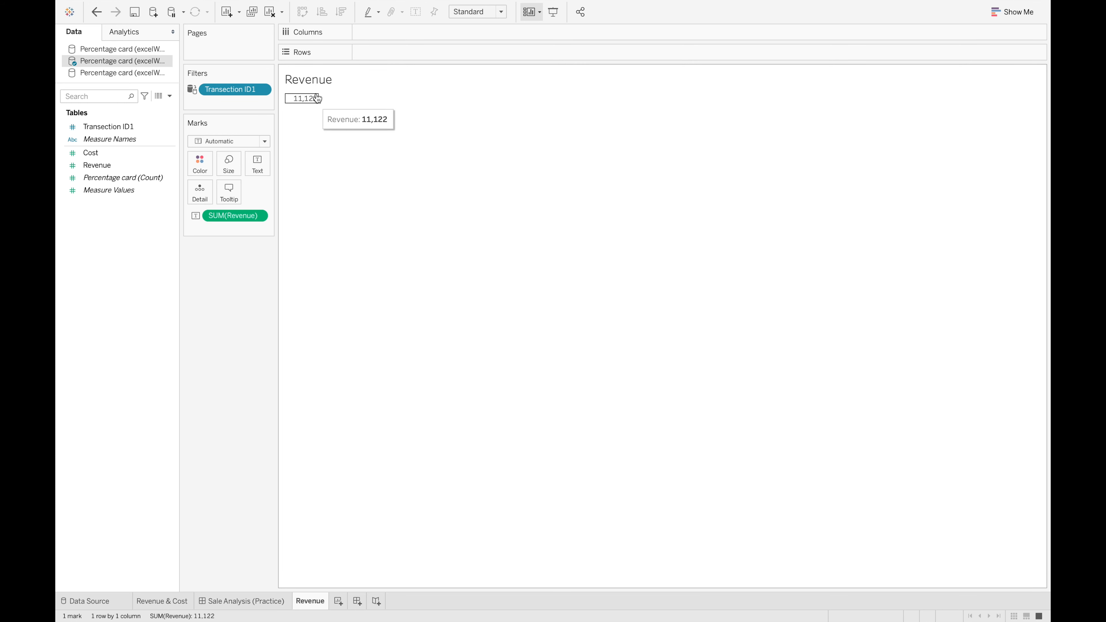
Edit the text mark's label and add a second line reading Revenue below the SUM(Revenue) field
click(258, 164)
click(363, 191)
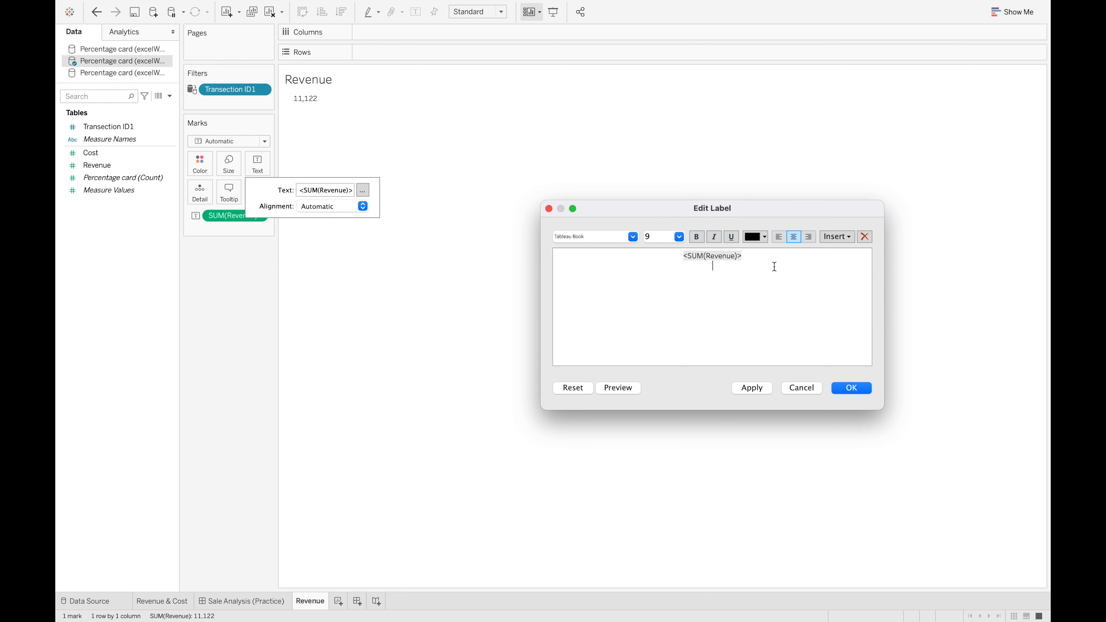
text(Revenue)
Set the SUM(Revenue) field in the label to font size 20 and apply the label changes
drag(747, 255, 632, 252)
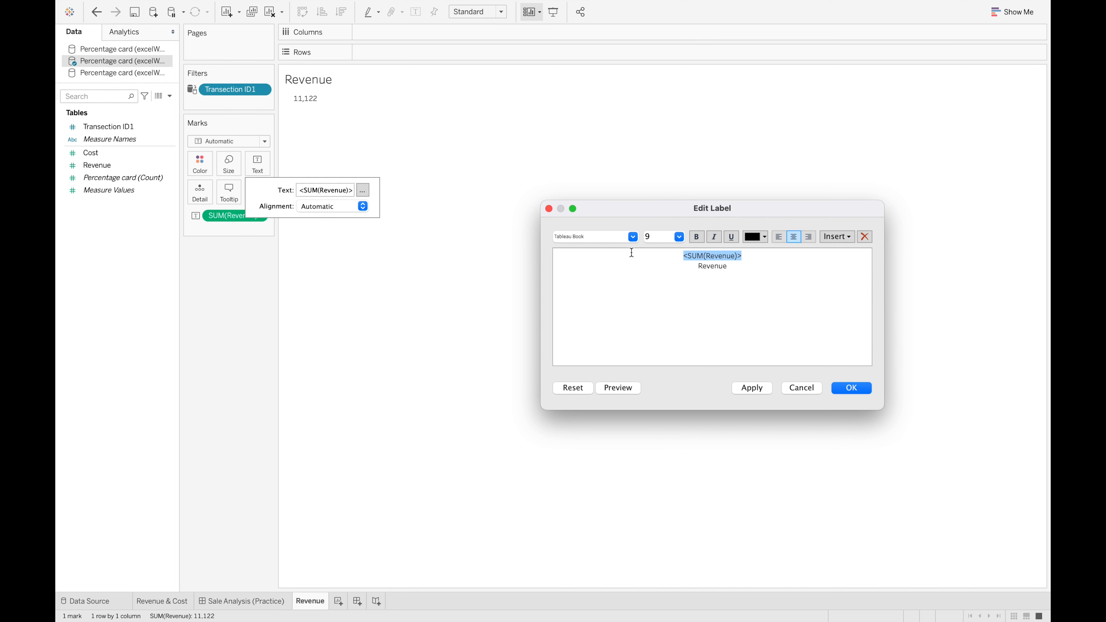
click(682, 239)
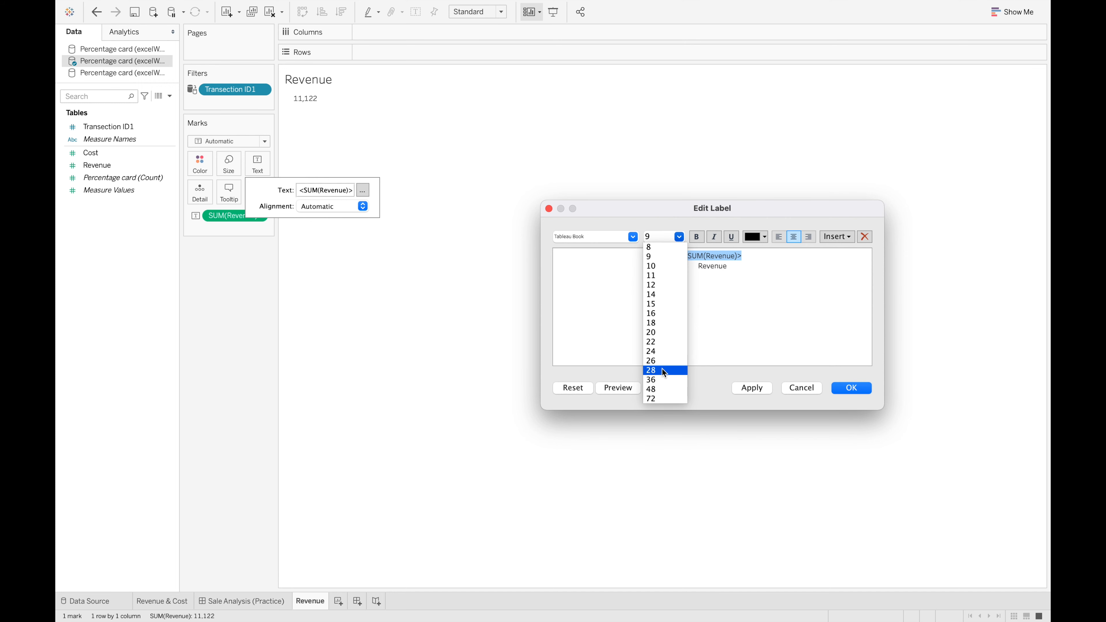
click(665, 342)
click(751, 390)
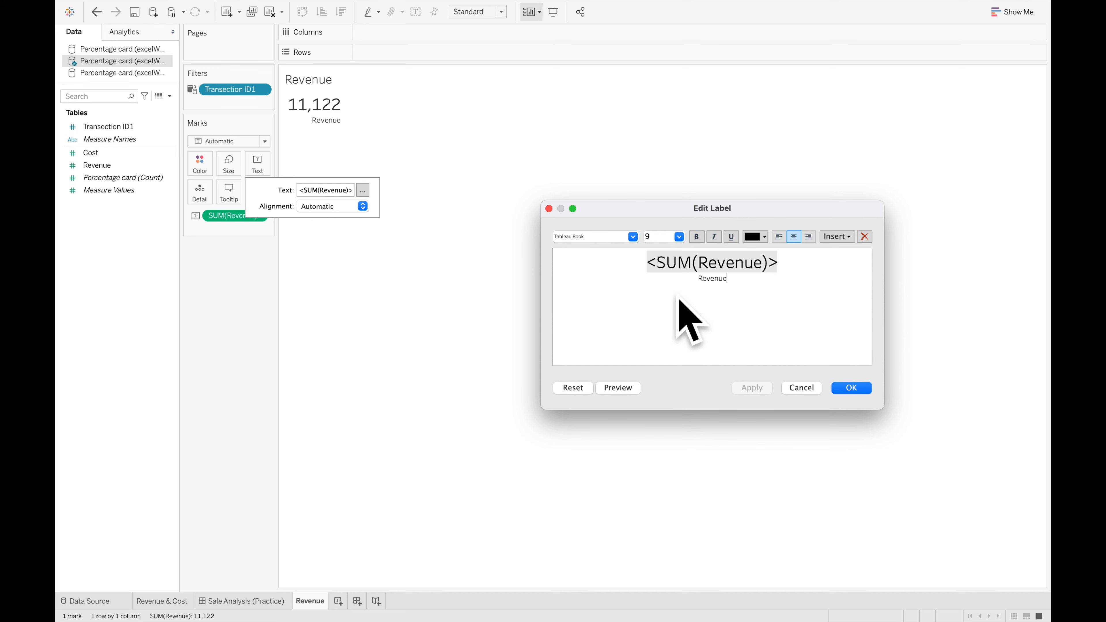
click(854, 388)
click(250, 256)
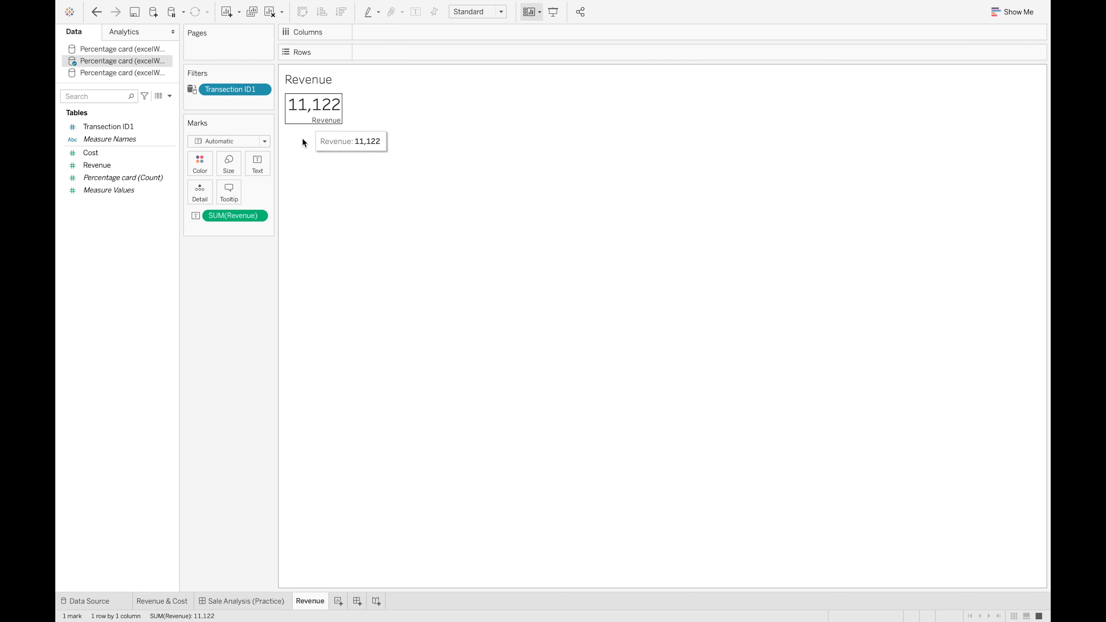
Open the formatting options for the SUM(Revenue) field
click(264, 220)
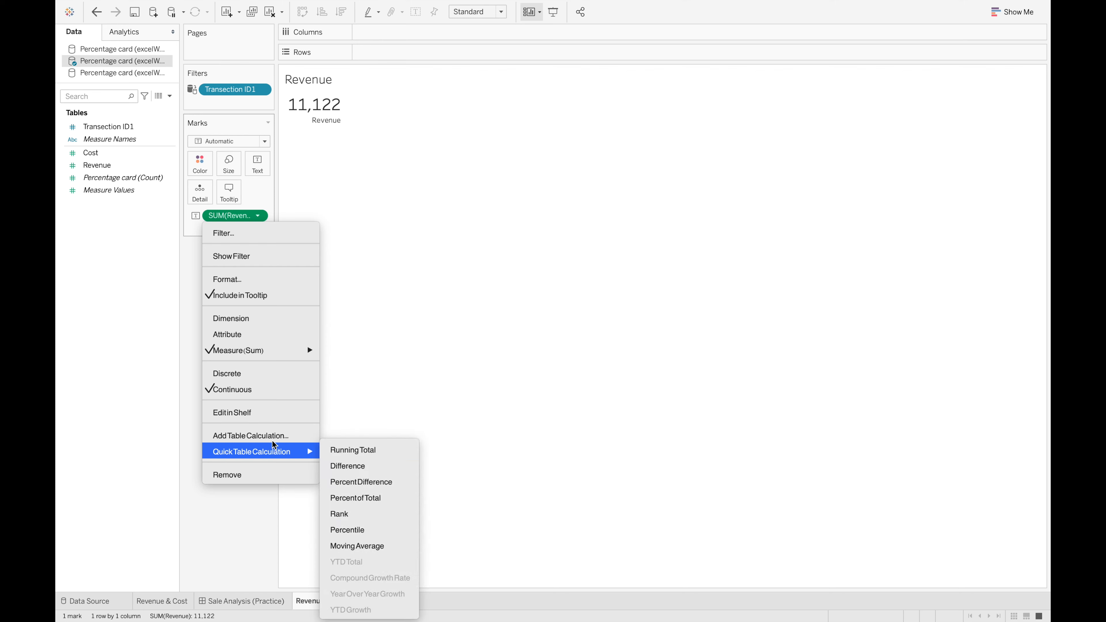
click(255, 279)
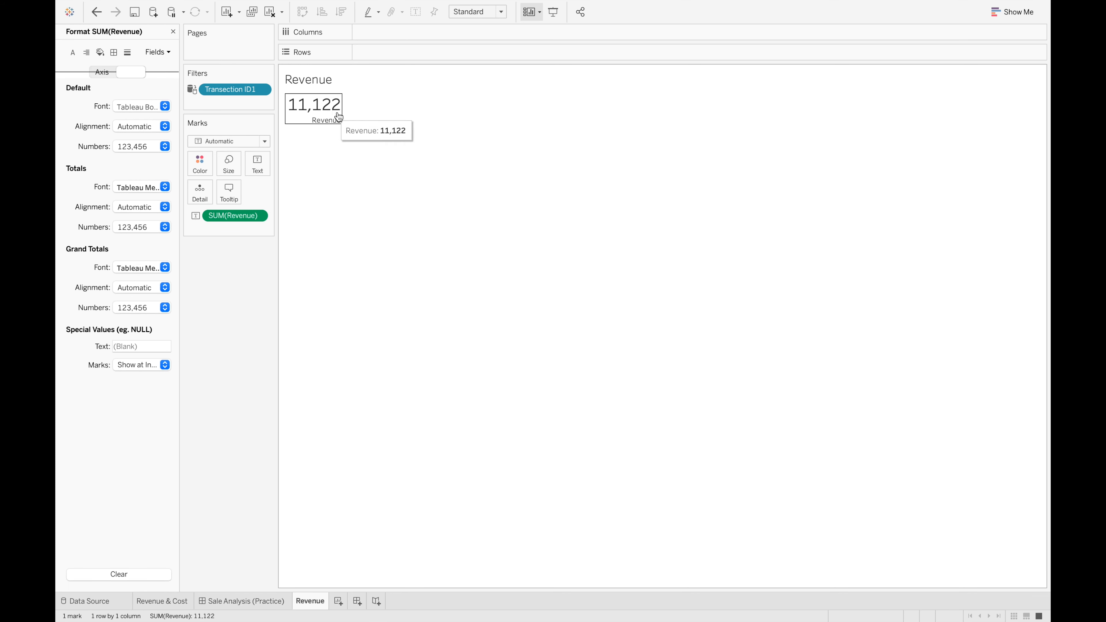
mouse_move(335, 112)
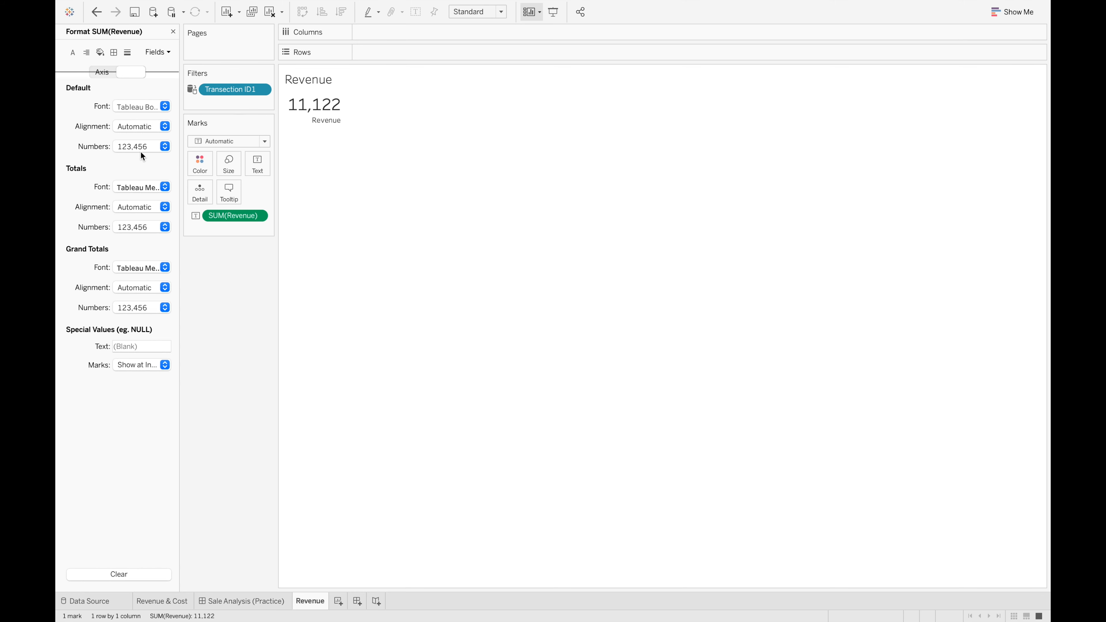
Try a literal $ sign in front of SUM(Revenue) in the label text and remove it again
click(258, 168)
click(367, 190)
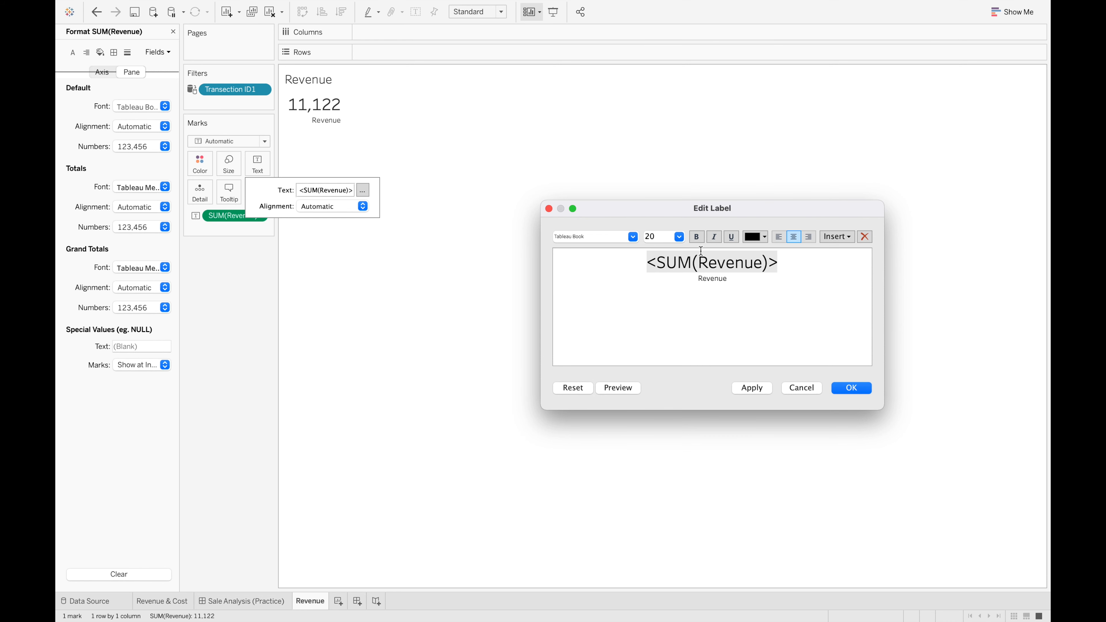
text($)
click(754, 395)
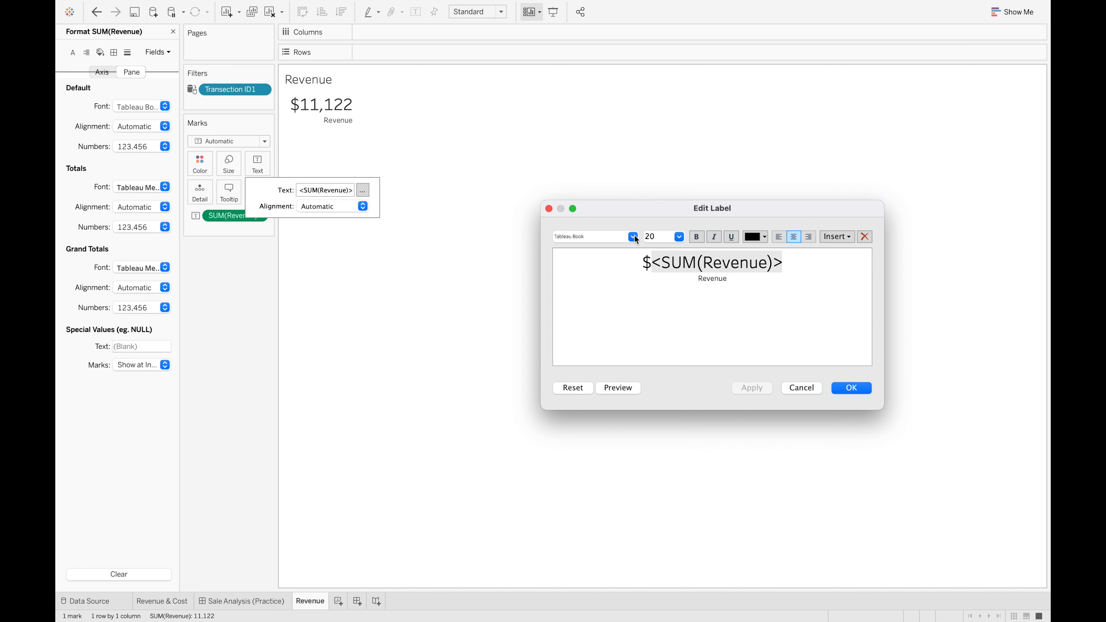
drag(653, 263, 625, 266)
key(BackSpace)
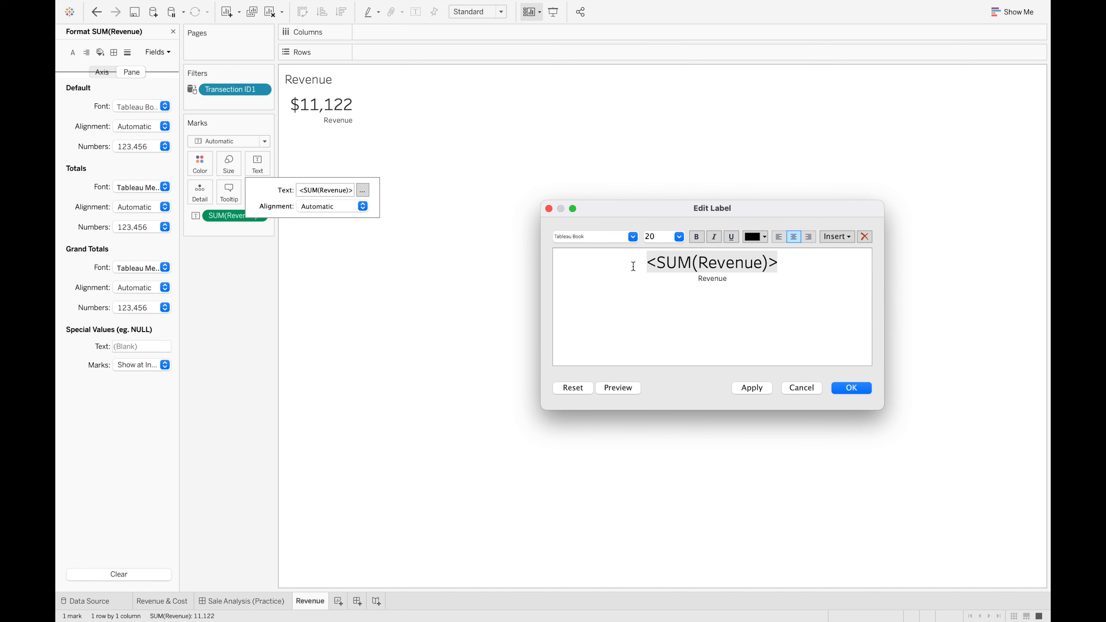
click(860, 390)
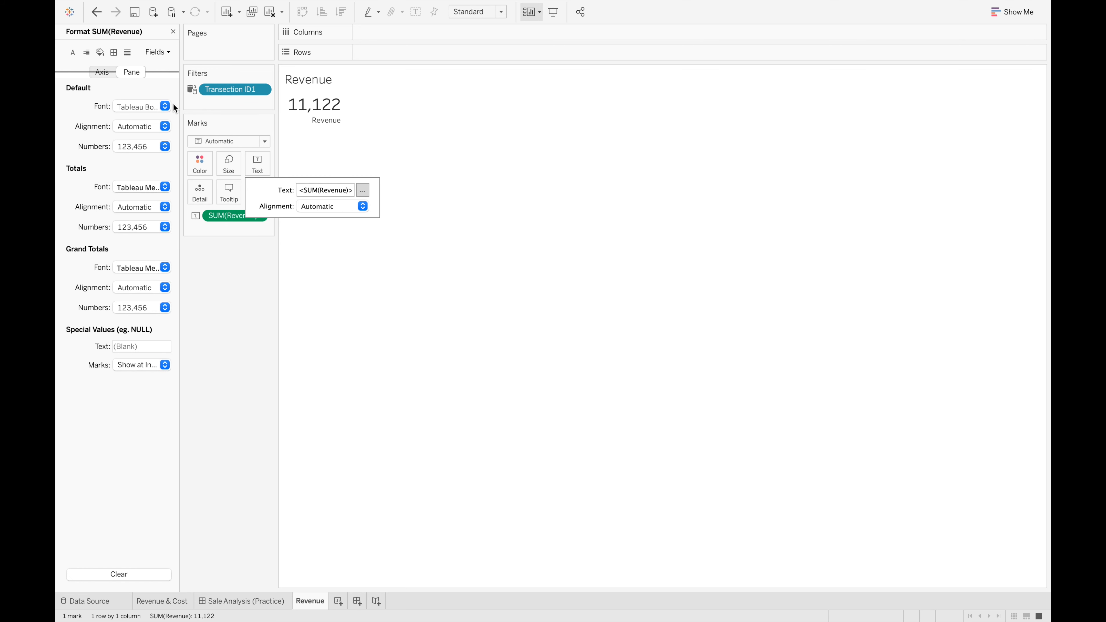
Set the default number format of SUM(Revenue) to Currency (Standard)
click(165, 147)
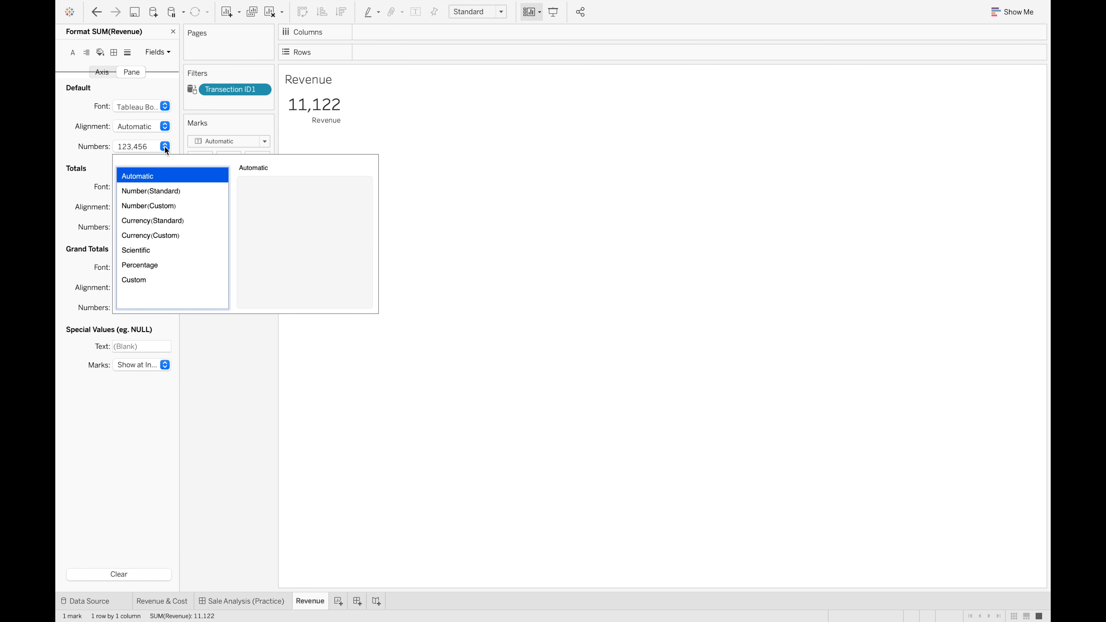
click(176, 221)
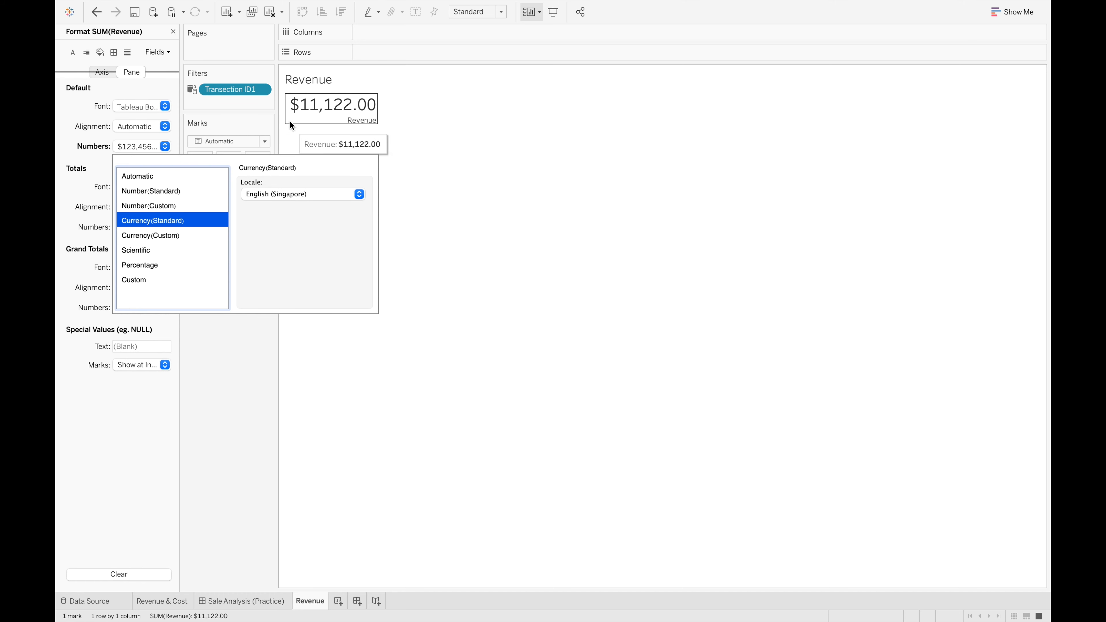
click(489, 184)
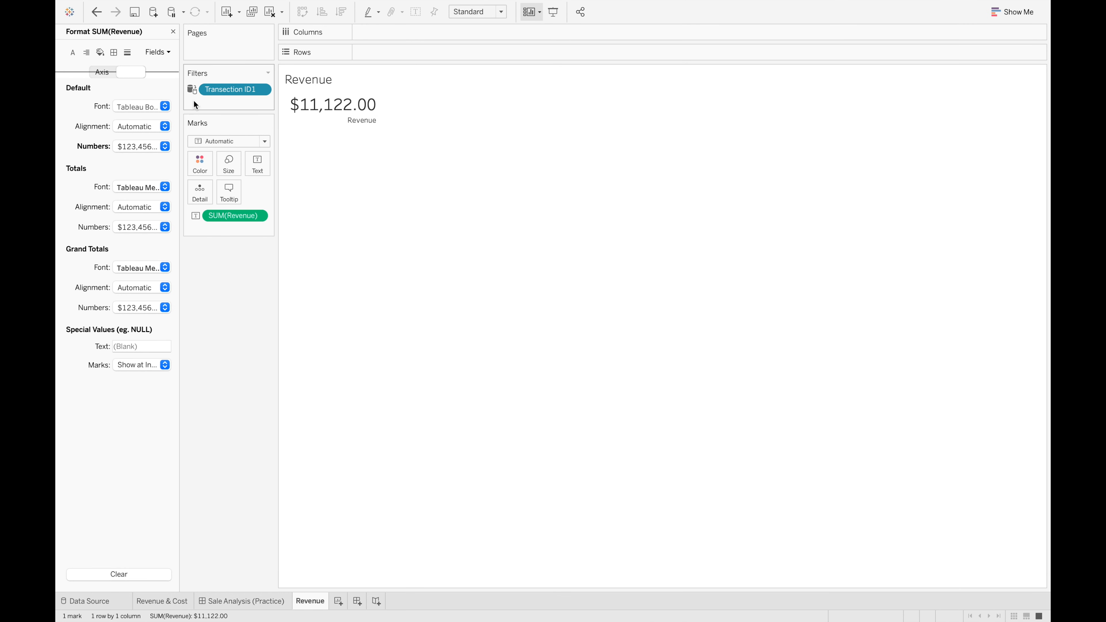
Center the default horizontal alignment of the SUM(Revenue) text
click(165, 126)
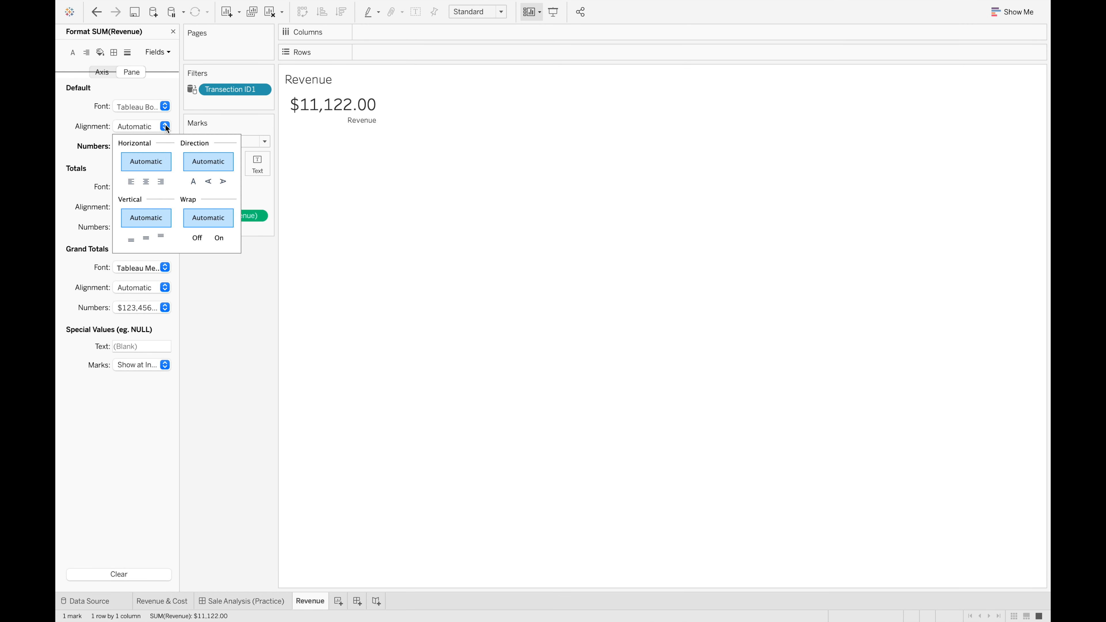
click(146, 182)
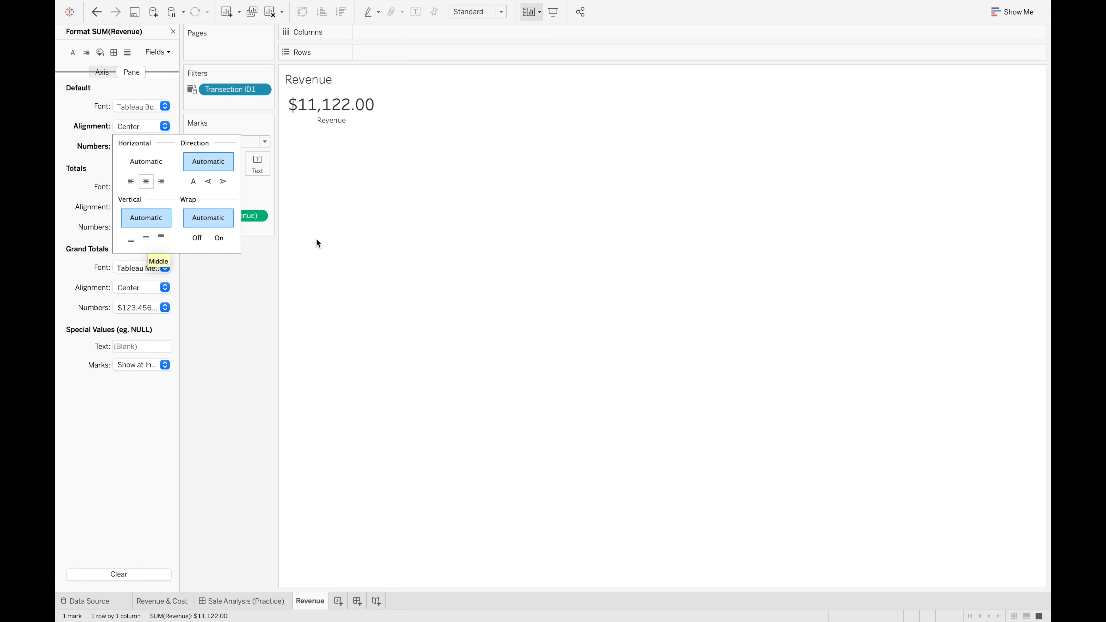
click(452, 393)
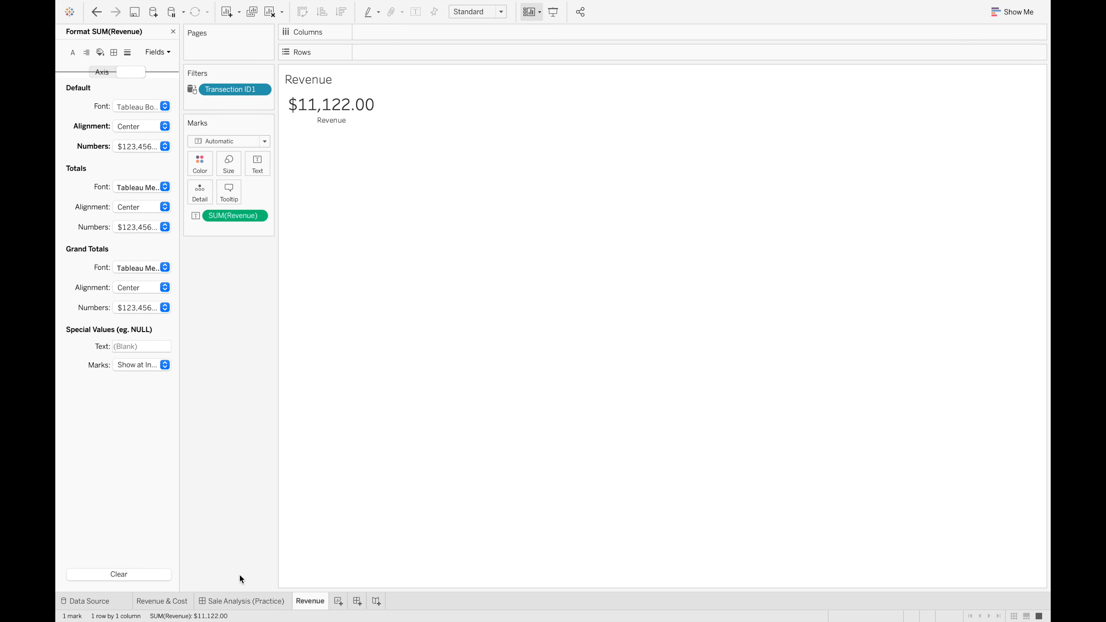
Close the formatting options and place the Revenue sheet below the Revenue & Cost chart on the Sale Analysis (Practice) dashboard
click(203, 604)
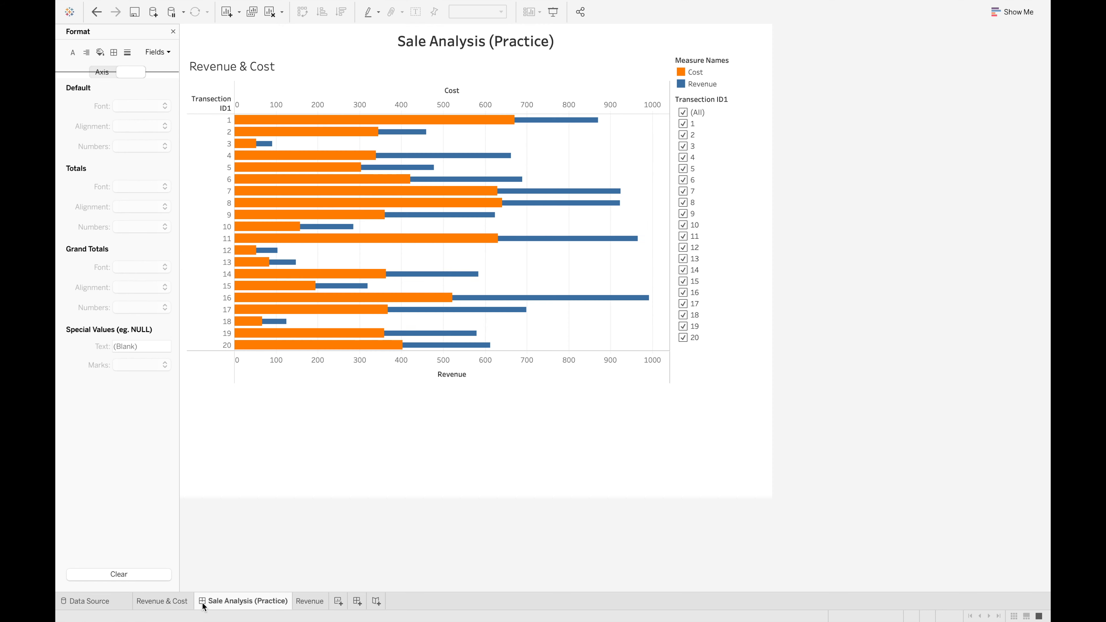
click(173, 31)
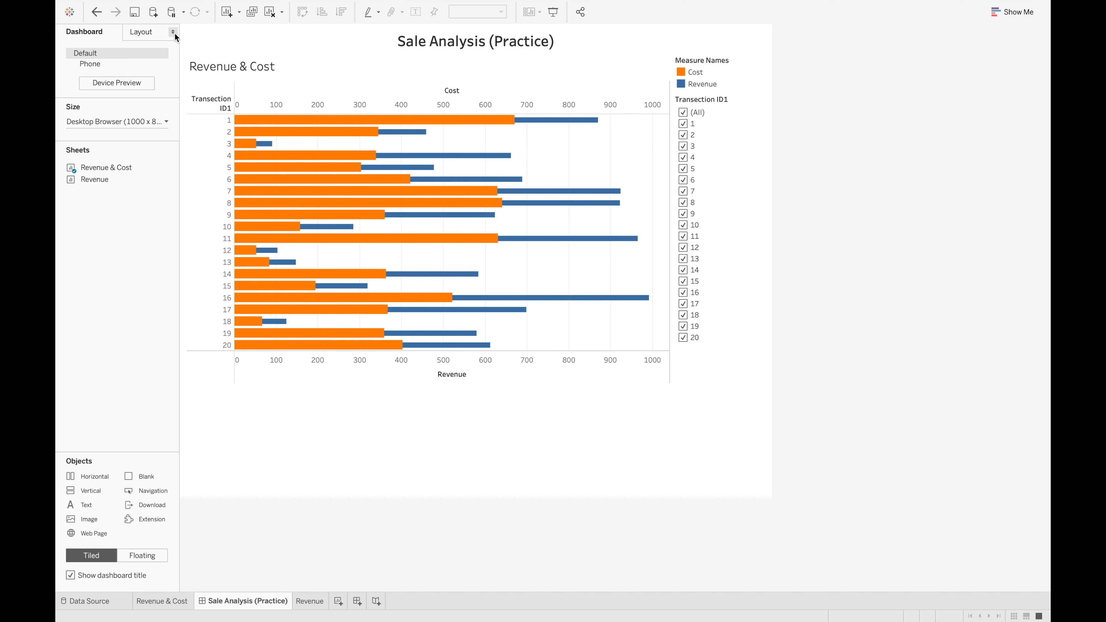
click(309, 603)
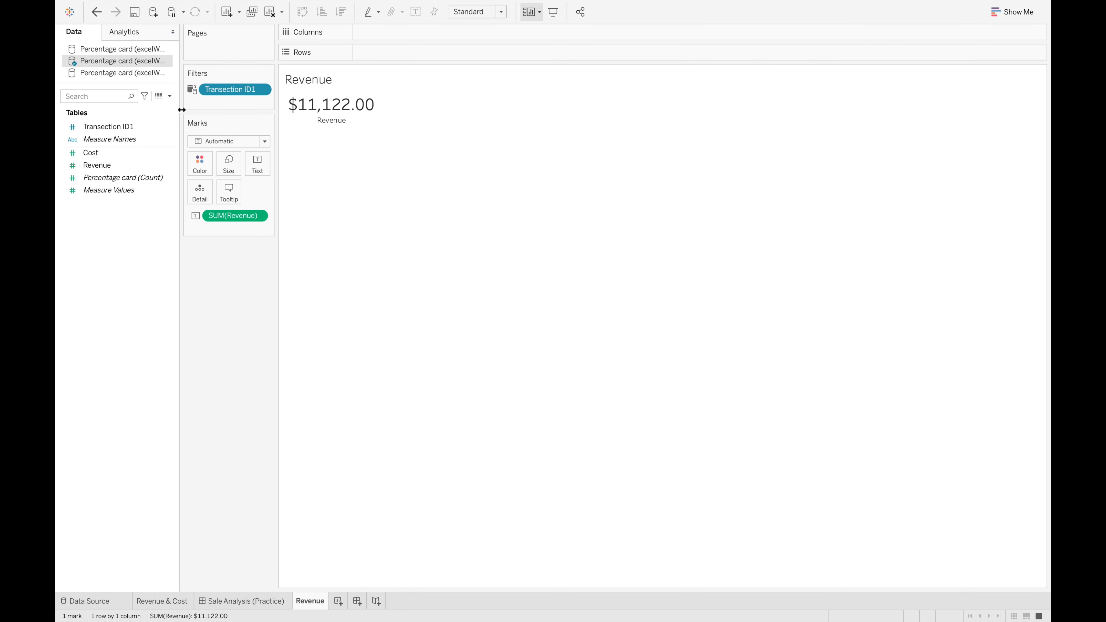
click(245, 604)
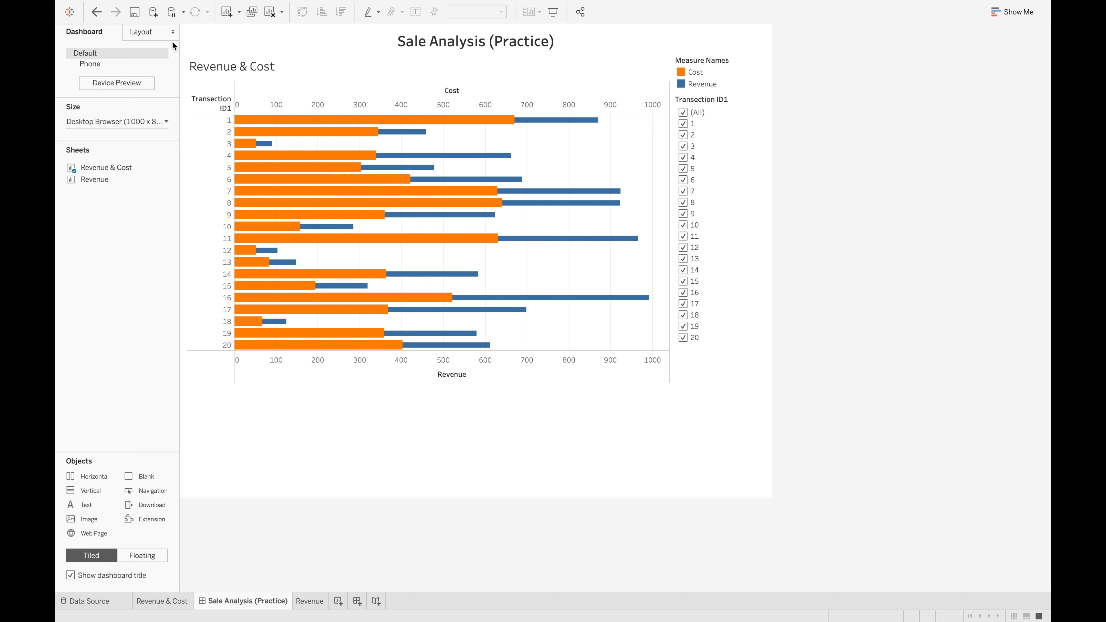
mouse_move(87, 179)
mouse_move(88, 184)
mouse_down()
mouse_move(159, 212)
mouse_move(243, 400)
mouse_up()
mouse_move(268, 438)
mouse_down()
mouse_move(363, 114)
mouse_move(639, 177)
mouse_move(546, 408)
mouse_move(304, 407)
mouse_move(548, 439)
mouse_move(498, 407)
mouse_move(660, 407)
mouse_move(314, 411)
mouse_up()
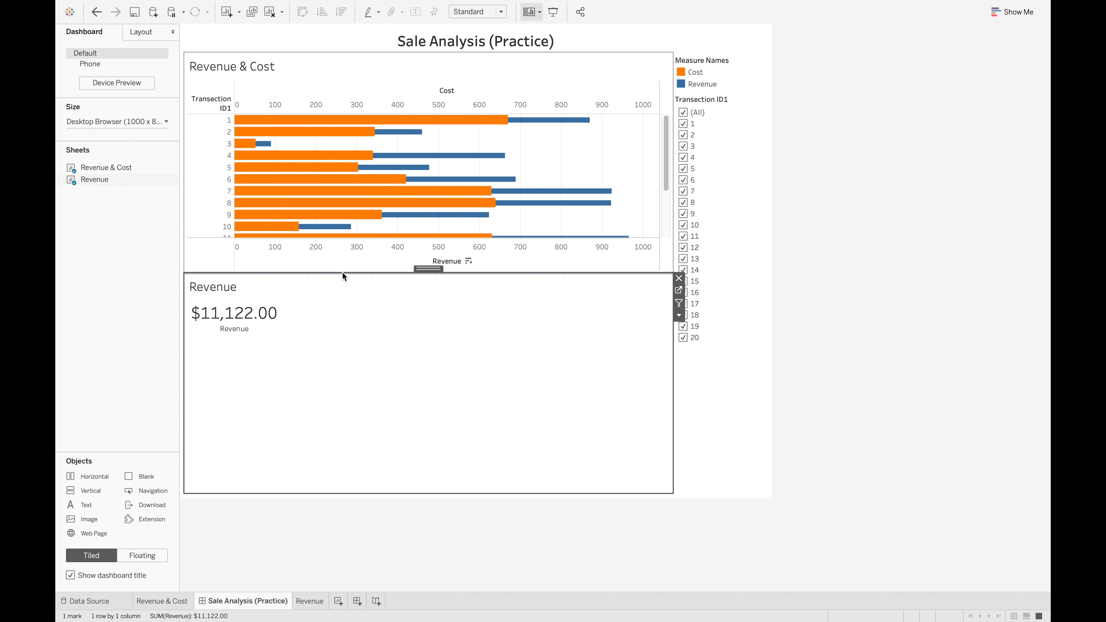
Shrink the Revenue card to a short strip at the dashboard's bottom so the Revenue & Cost chart gets enough height for all rows
click(428, 273)
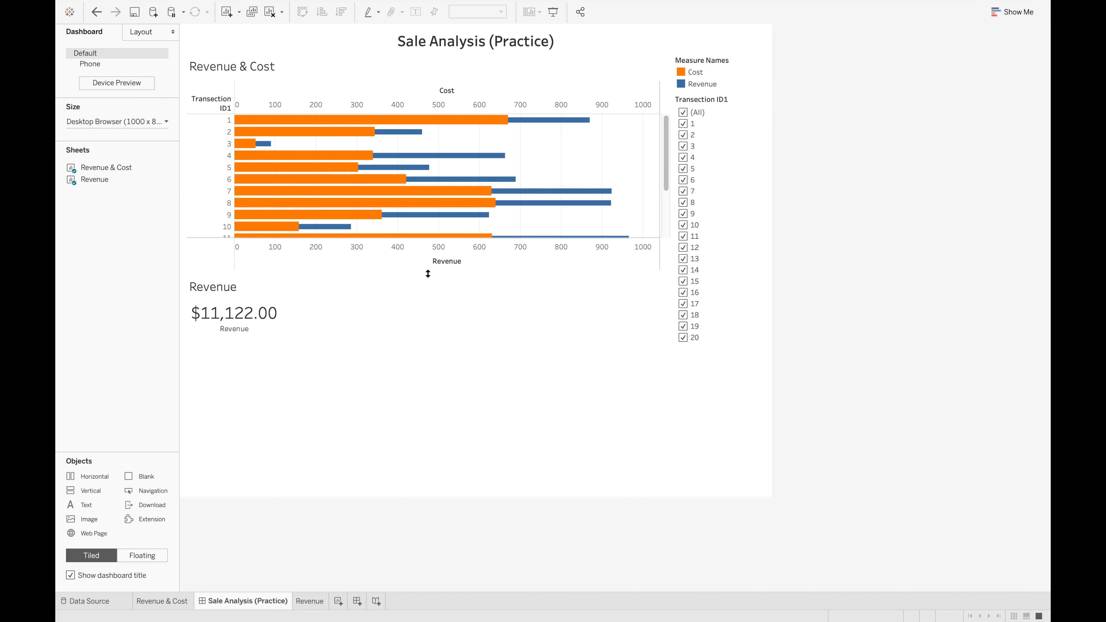
drag(428, 273, 418, 420)
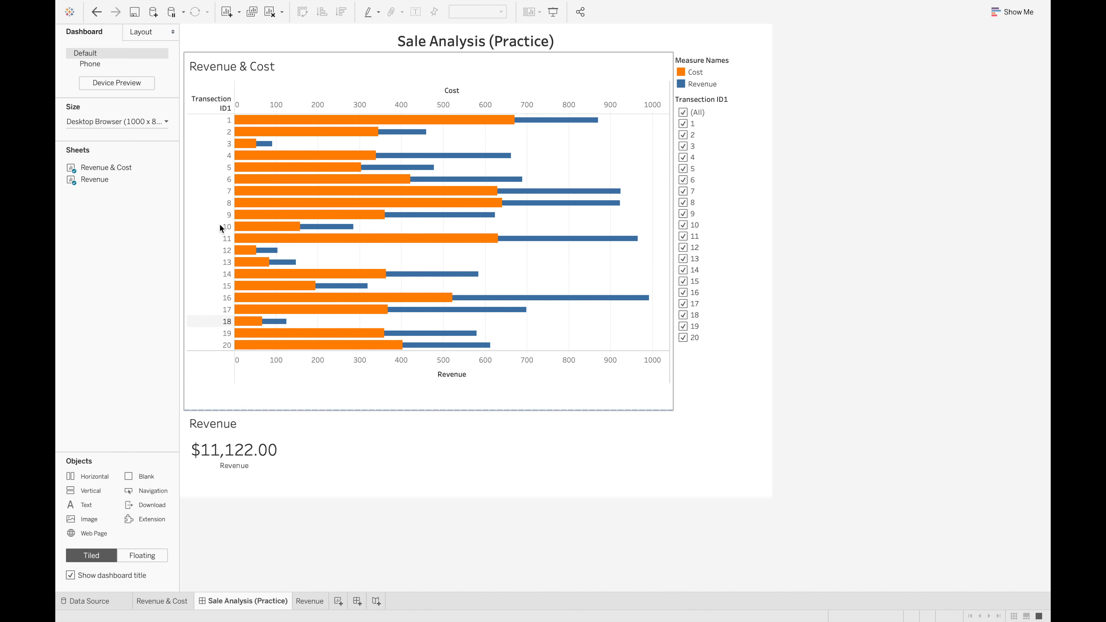
click(323, 477)
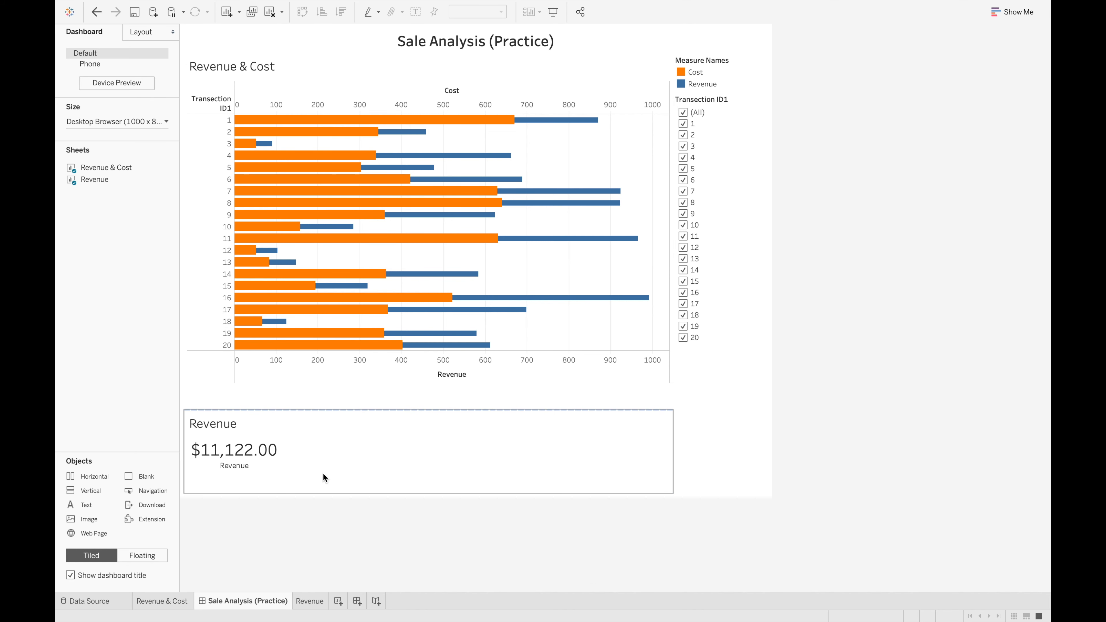
Create a new worksheet and show the Cost measure as text in it
click(309, 601)
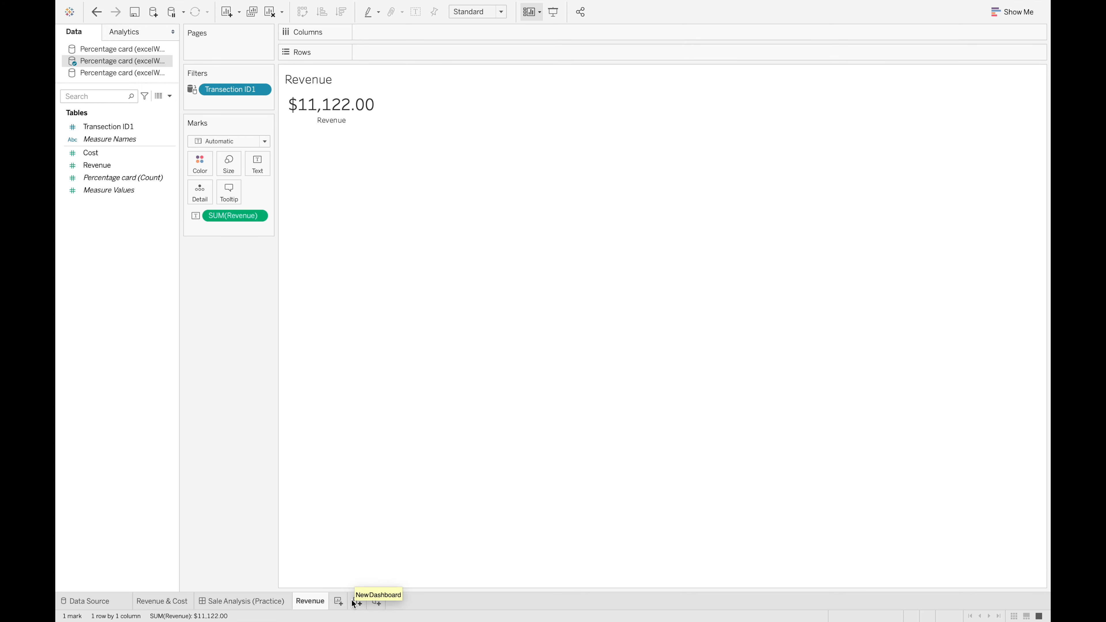
click(338, 601)
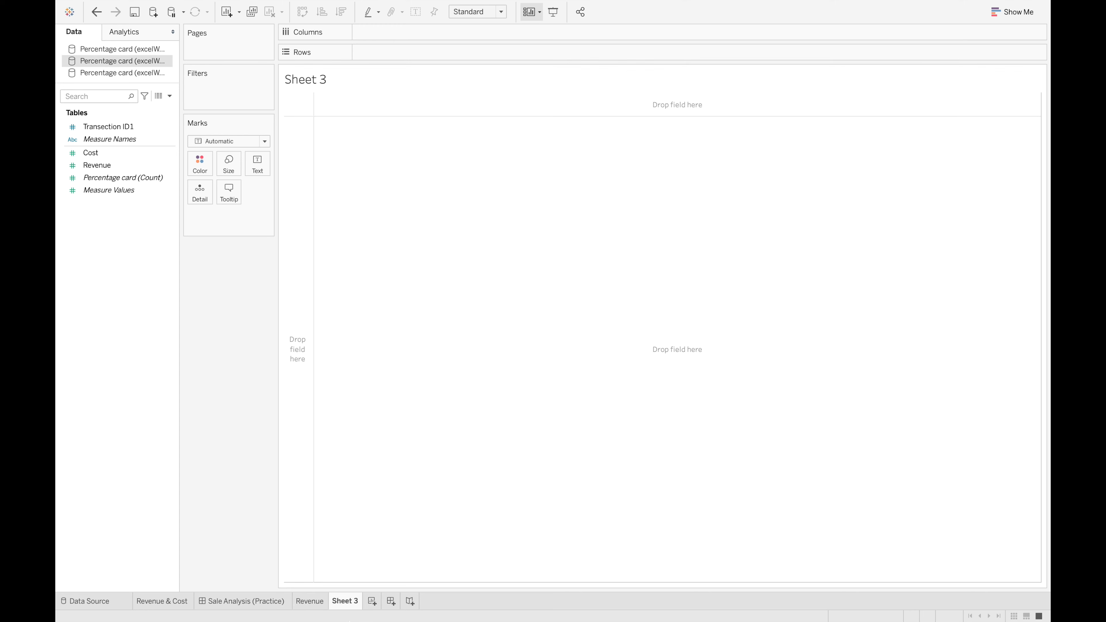
click(97, 164)
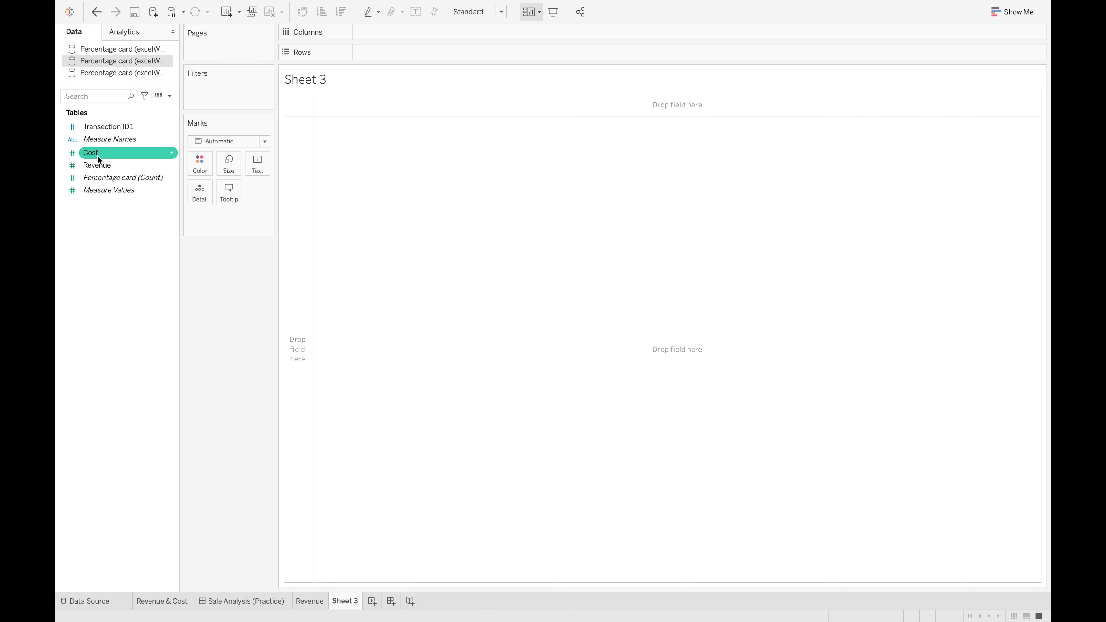
click(93, 154)
drag(94, 155, 257, 171)
Rename the new worksheet Sheet 3 as Cost
right_click(345, 601)
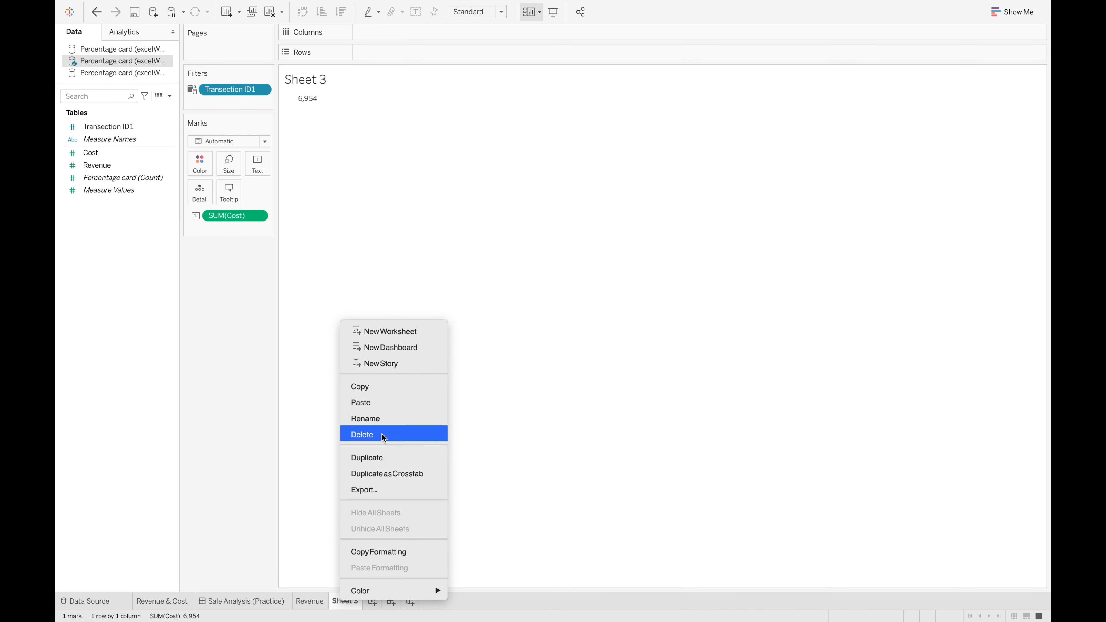
click(390, 421)
text(Cost)
key(Return)
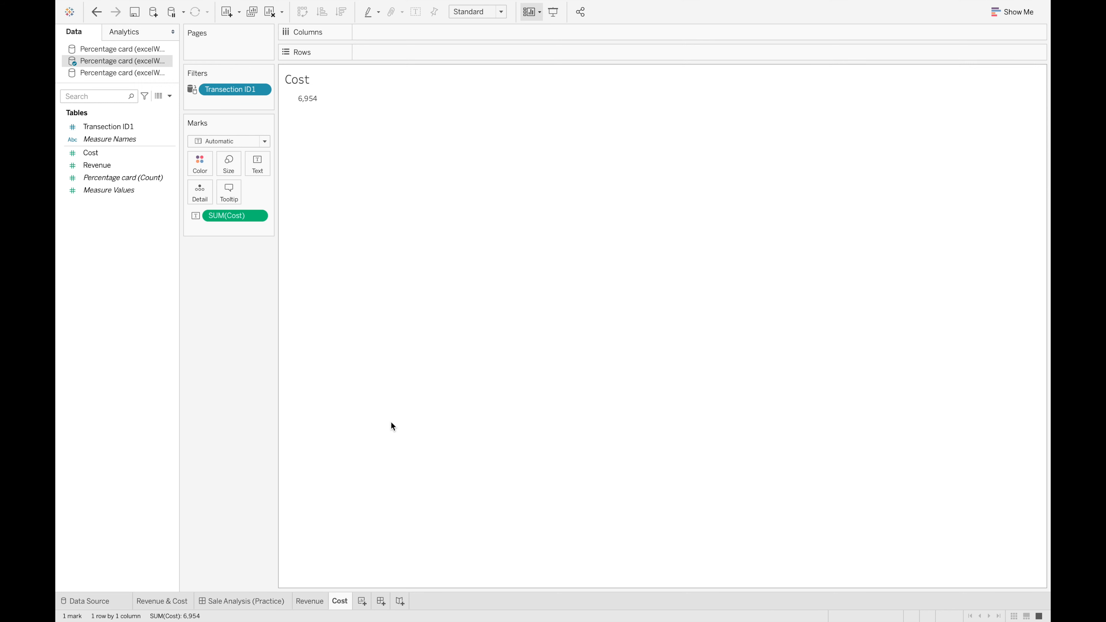
Edit the Cost card's label to add a "Cost" caption line under SUM(Cost) and set the value's font size to 20
click(262, 160)
click(363, 190)
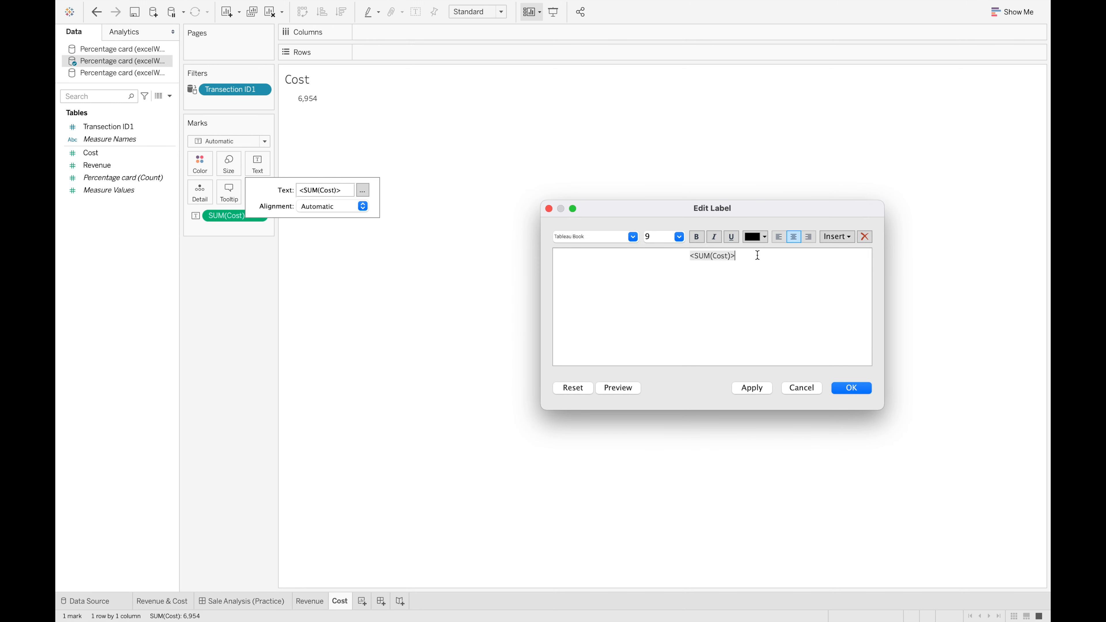
key(Return)
text(Cost)
double_click(691, 256)
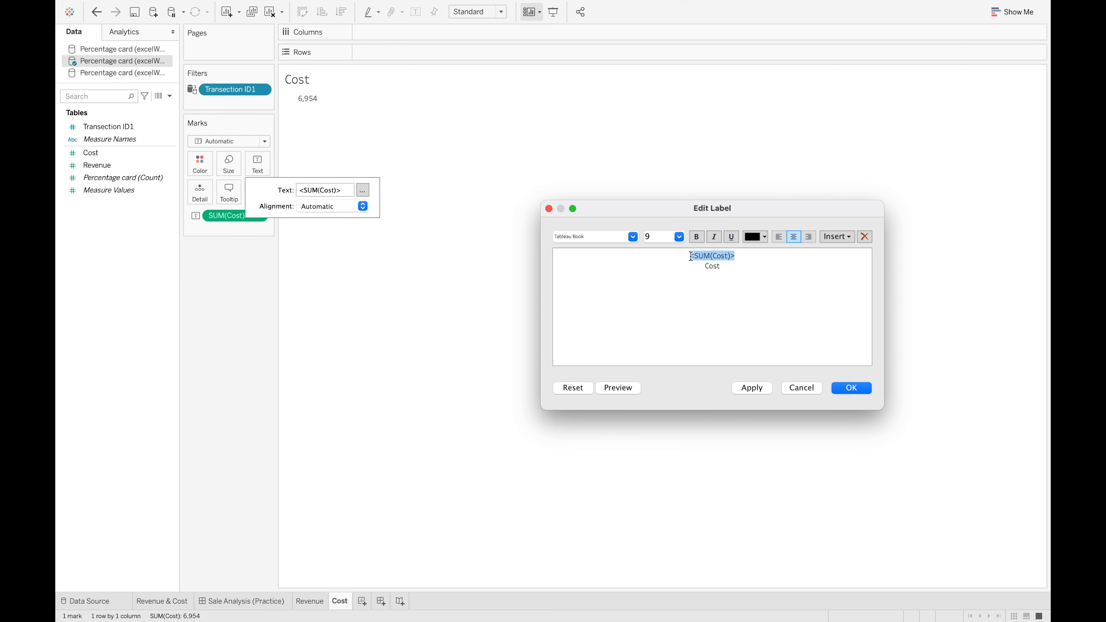
click(679, 236)
click(663, 335)
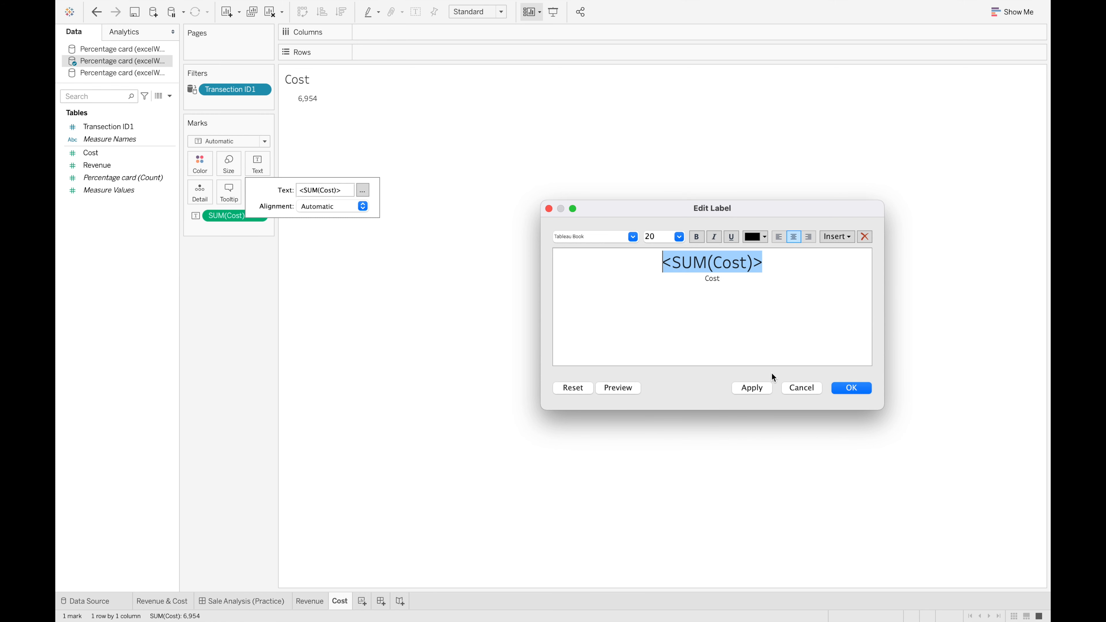
click(864, 396)
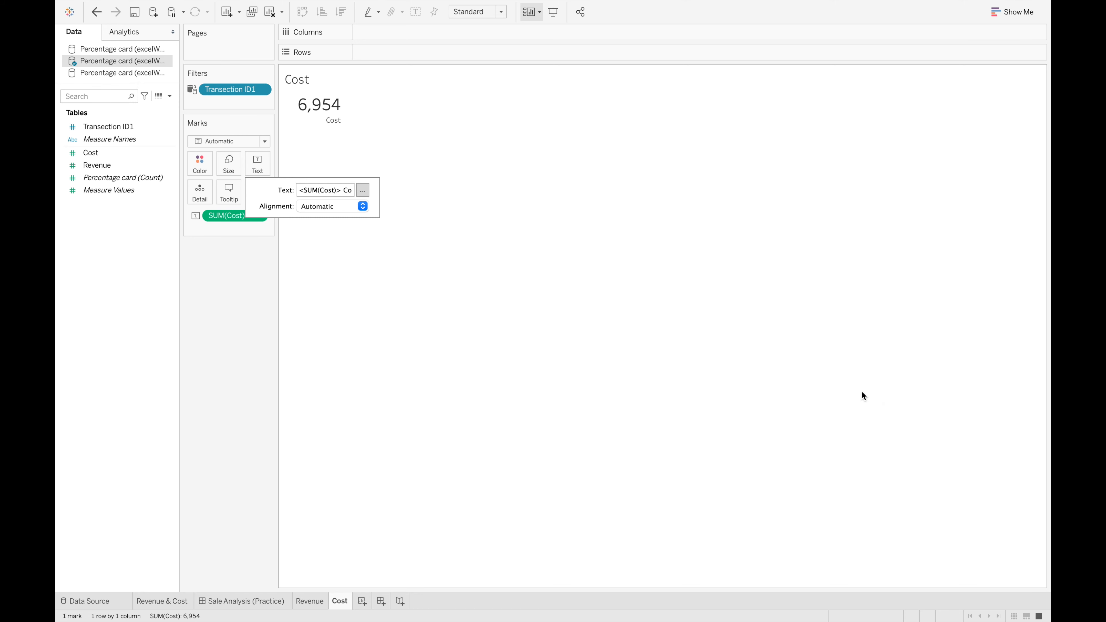
Try to center the Cost card's text by reapplying centered alignment in its label
click(362, 189)
click(794, 236)
click(852, 389)
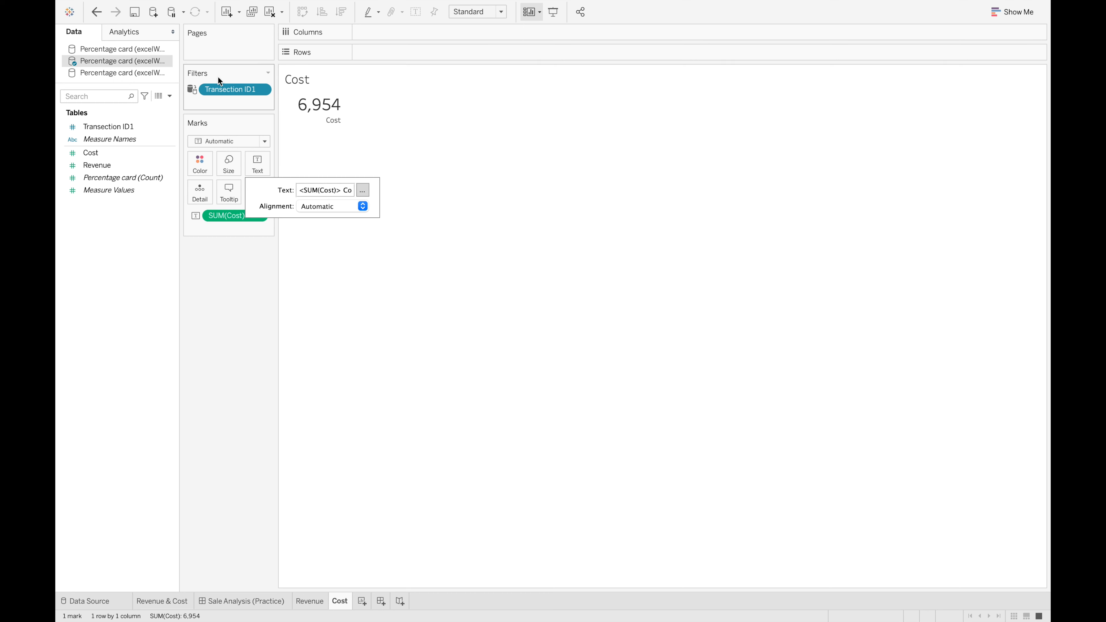
click(355, 137)
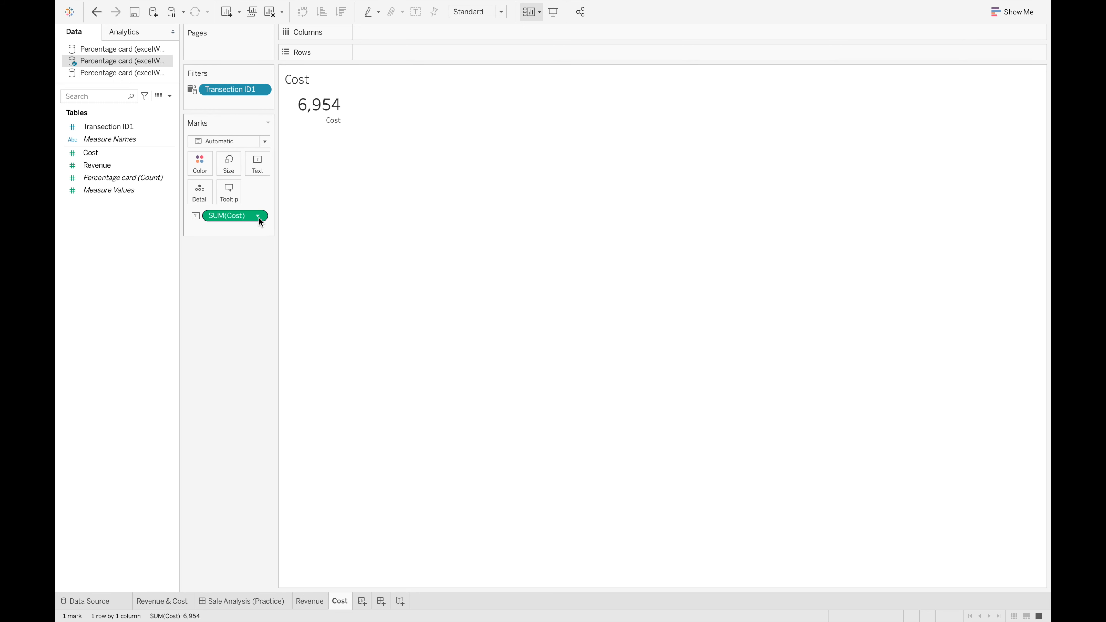
Set the default number format of SUM(Cost) to Currency (Standard)
right_click(325, 112)
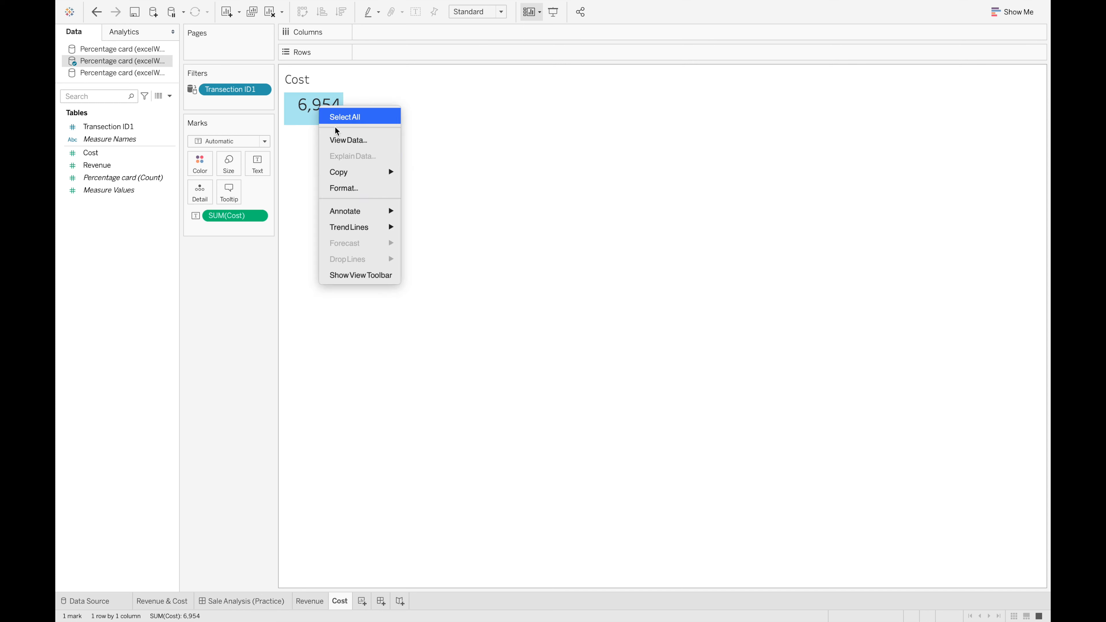
click(354, 189)
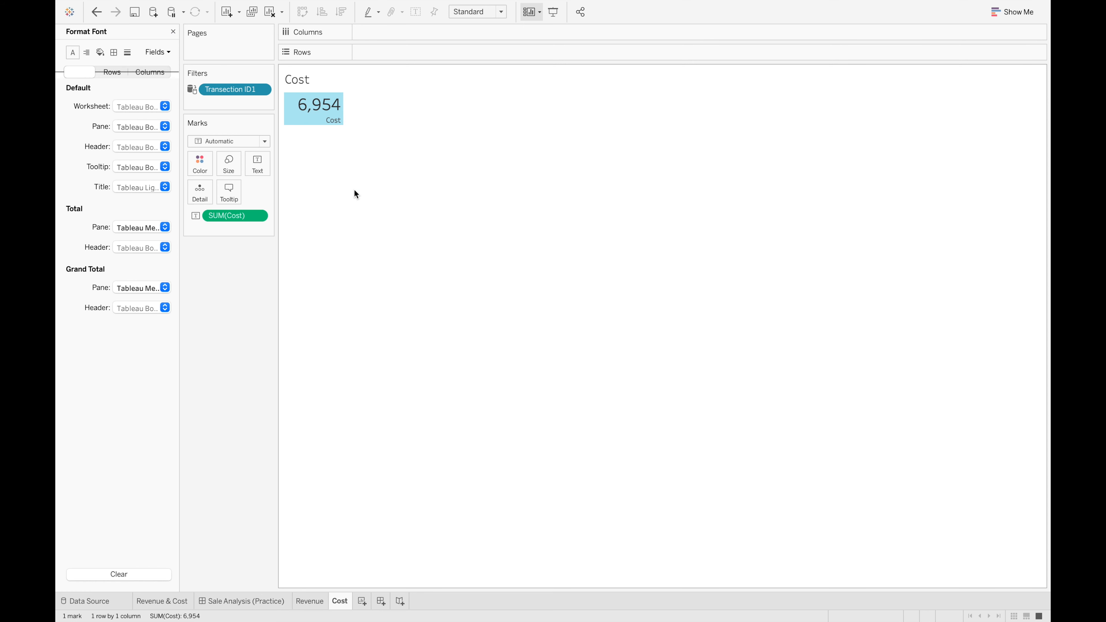
click(168, 53)
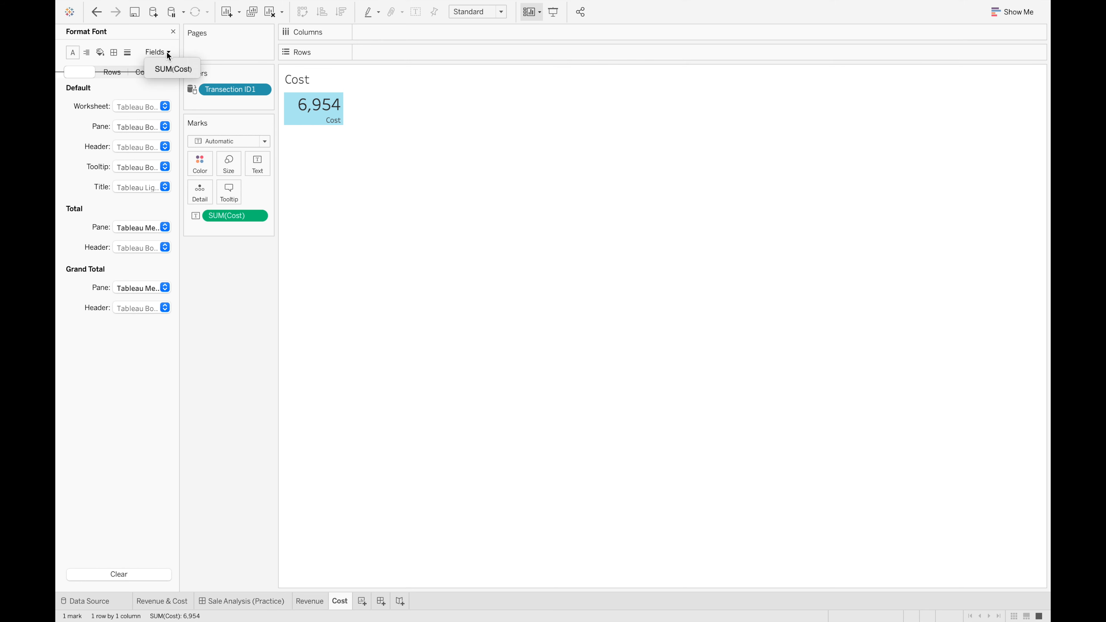
click(170, 70)
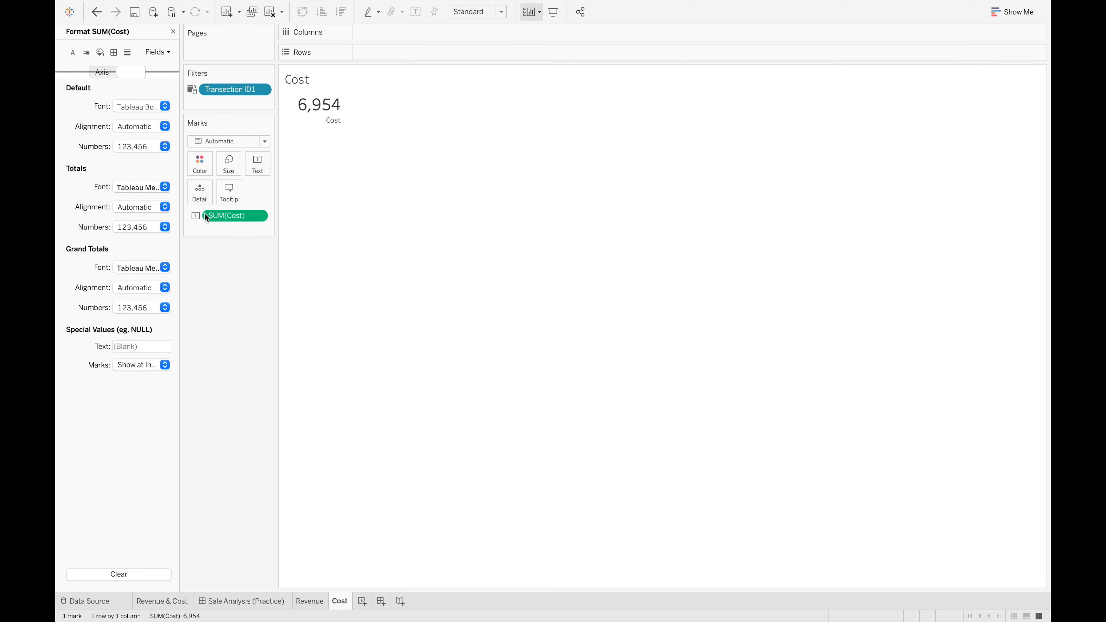
click(165, 146)
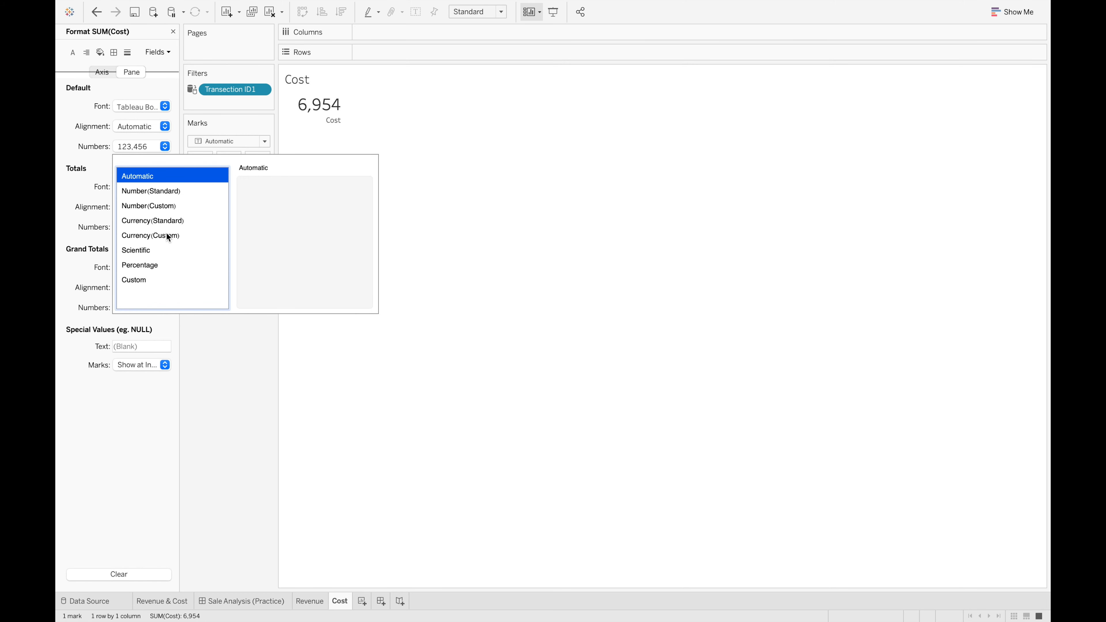
click(171, 221)
click(205, 379)
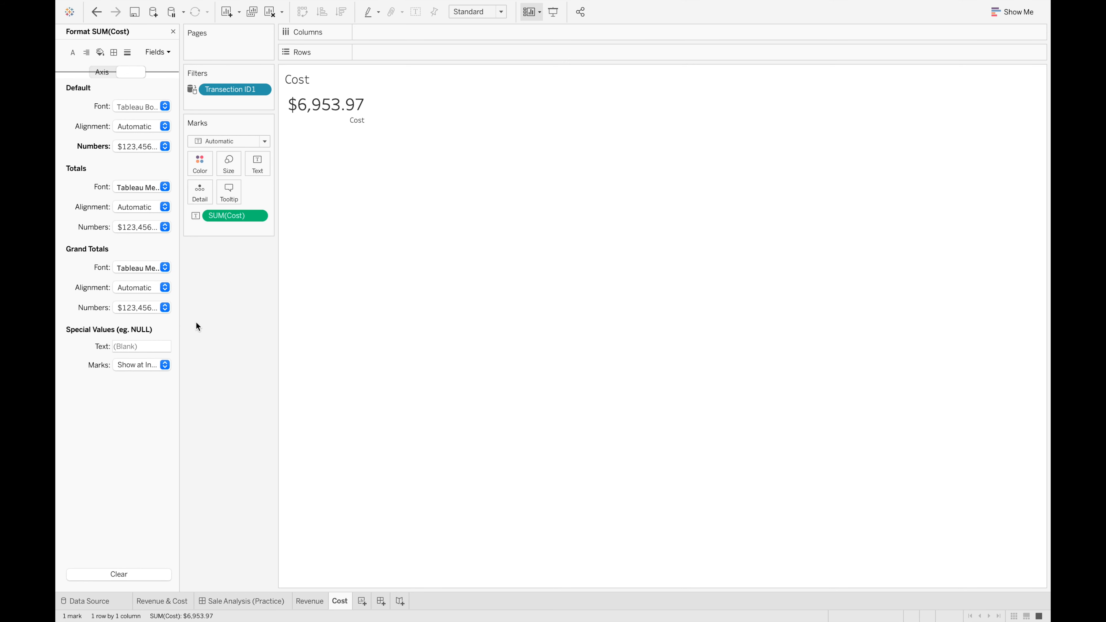
Center the default horizontal alignment of the SUM(Cost) text
click(164, 107)
click(165, 104)
click(165, 126)
click(145, 181)
click(241, 328)
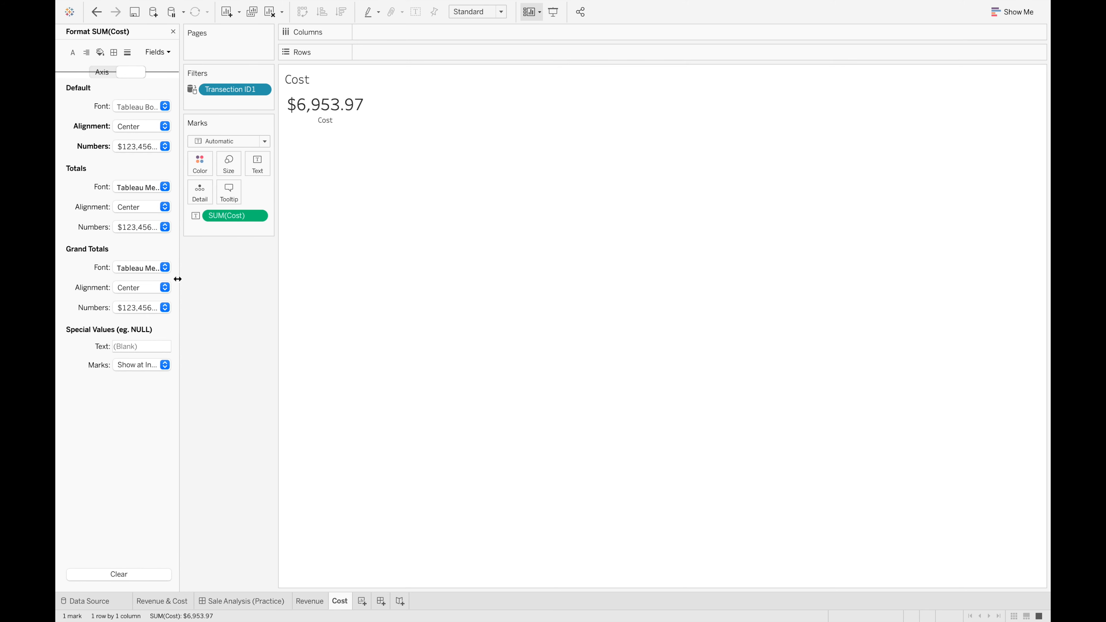
Close the formatting options and place the Cost sheet below the Revenue card on the Sale Analysis (Practice) dashboard
click(173, 31)
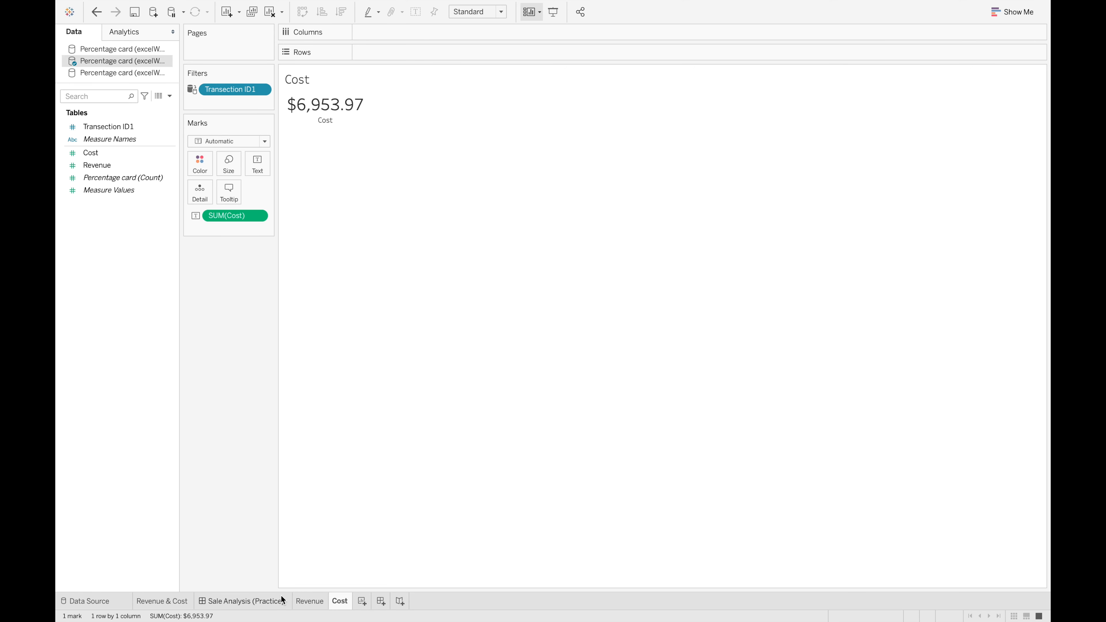
click(230, 604)
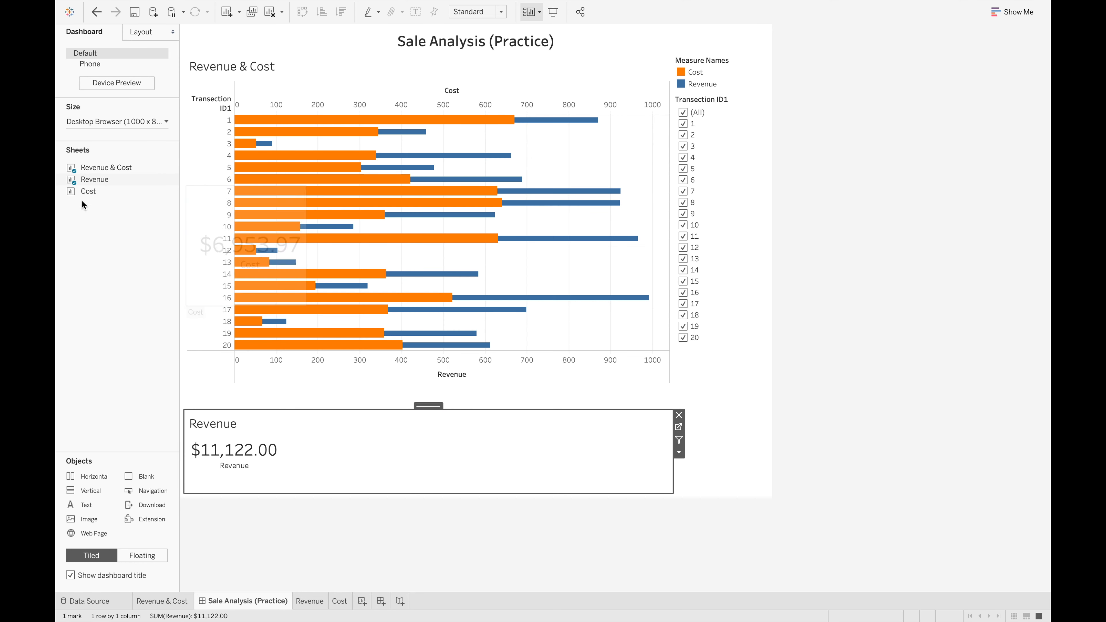
drag(78, 191, 348, 473)
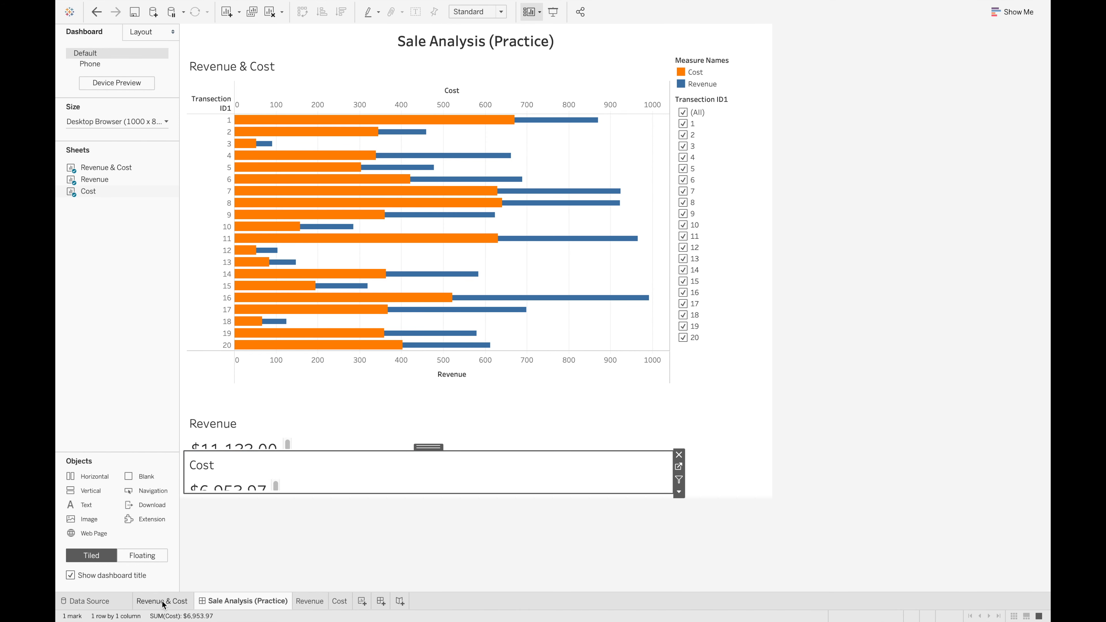
Create another new worksheet and name it Profit
click(362, 601)
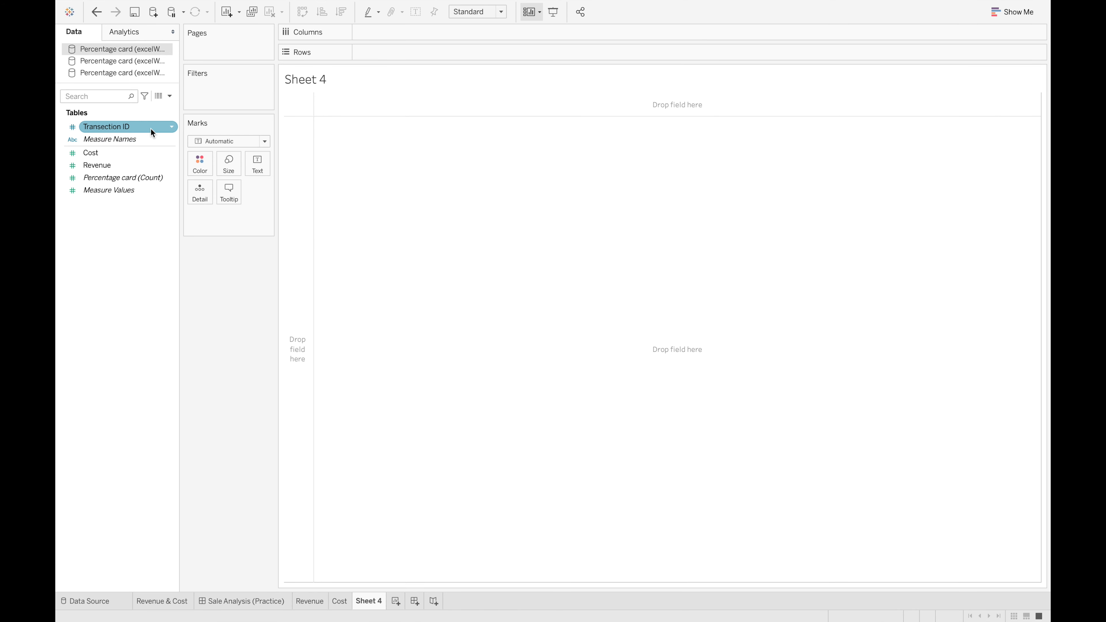
double_click(374, 600)
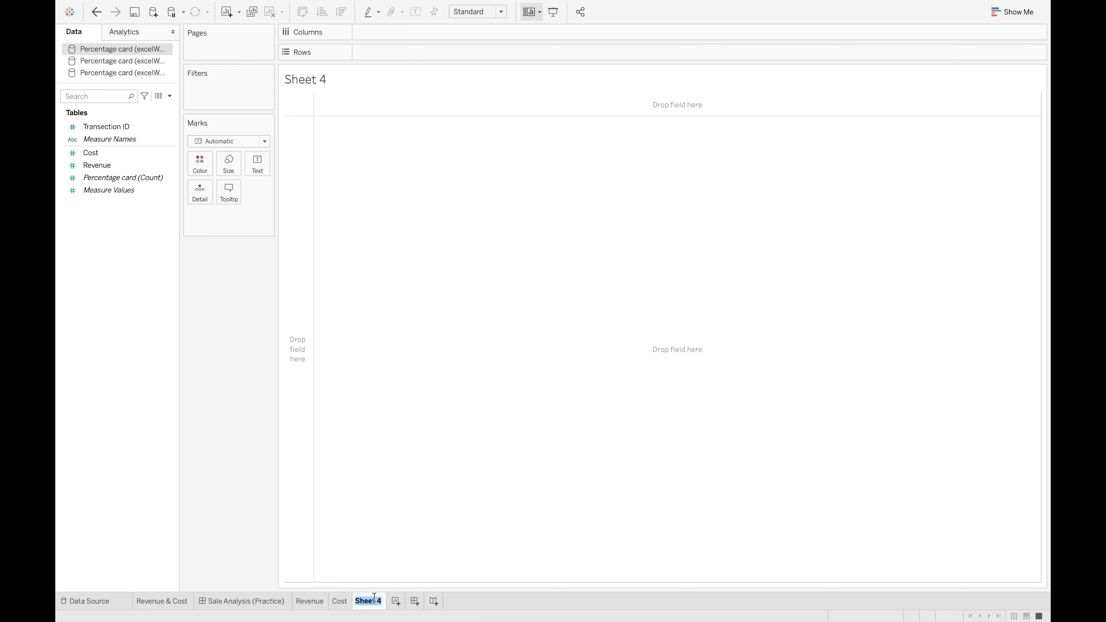
text(Profit)
key(Return)
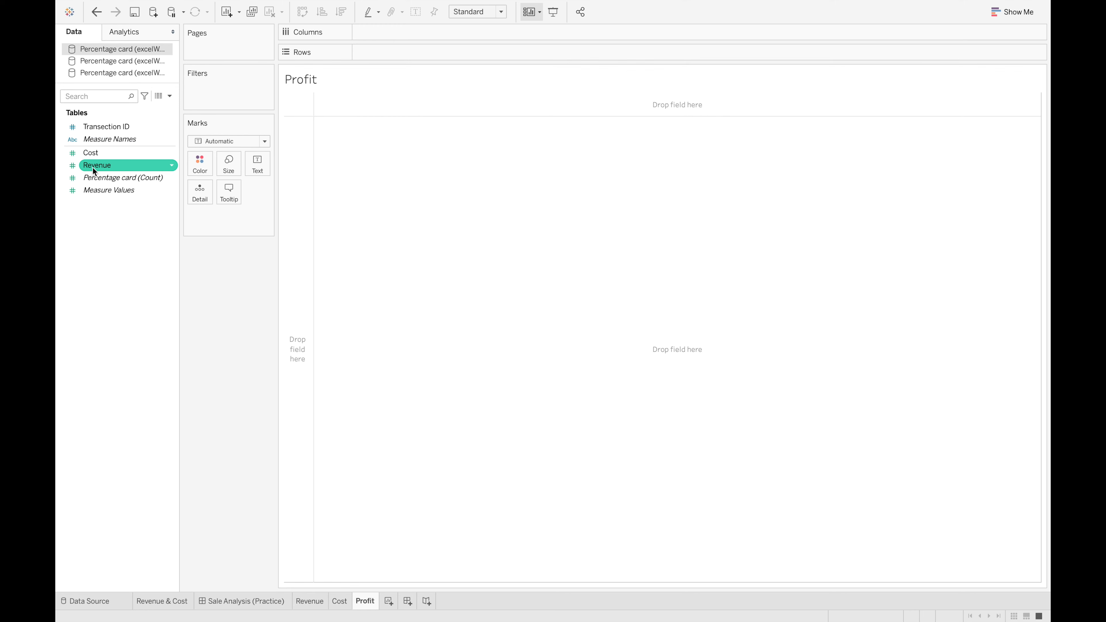
Create a calculated field from Revenue with the formula [Revenue]-[Cost]
right_click(118, 165)
mouse_move(178, 251)
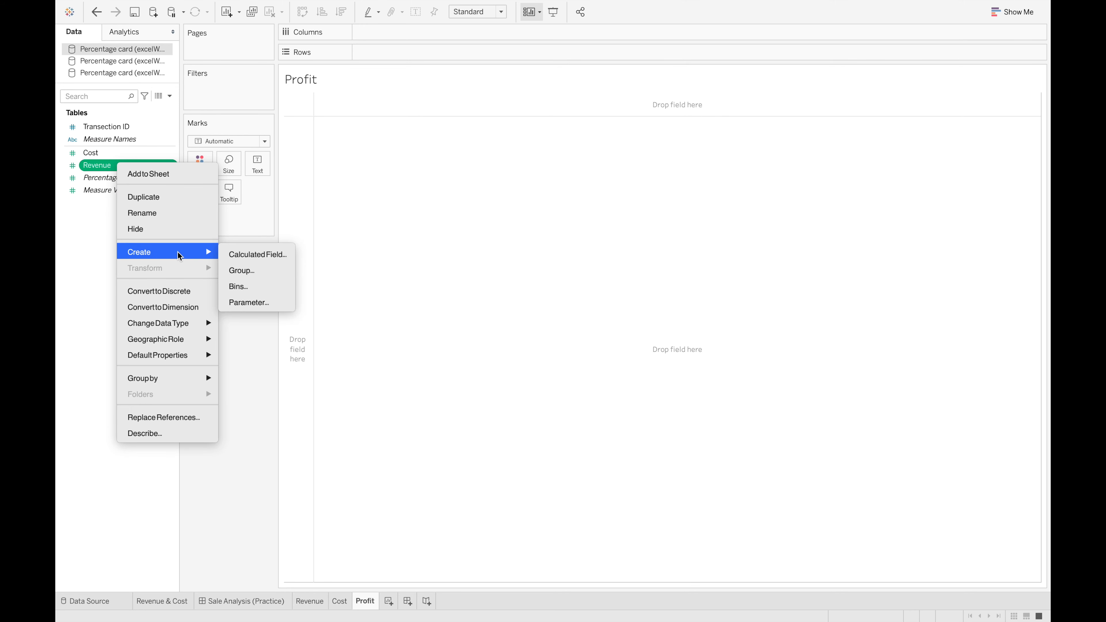
click(247, 255)
click(460, 275)
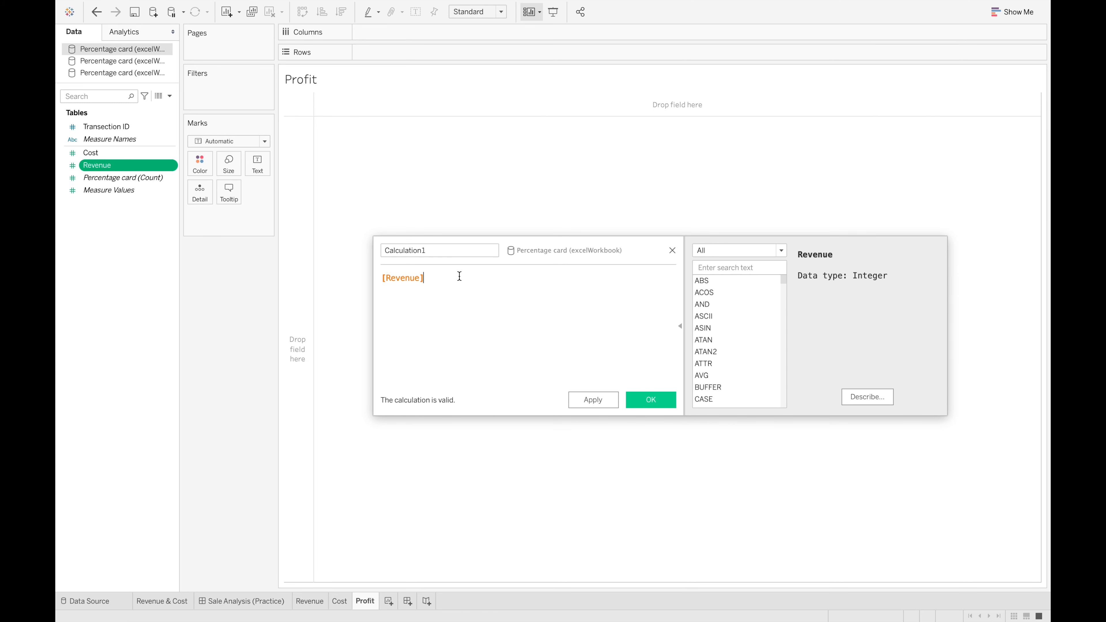
text(-[cos)
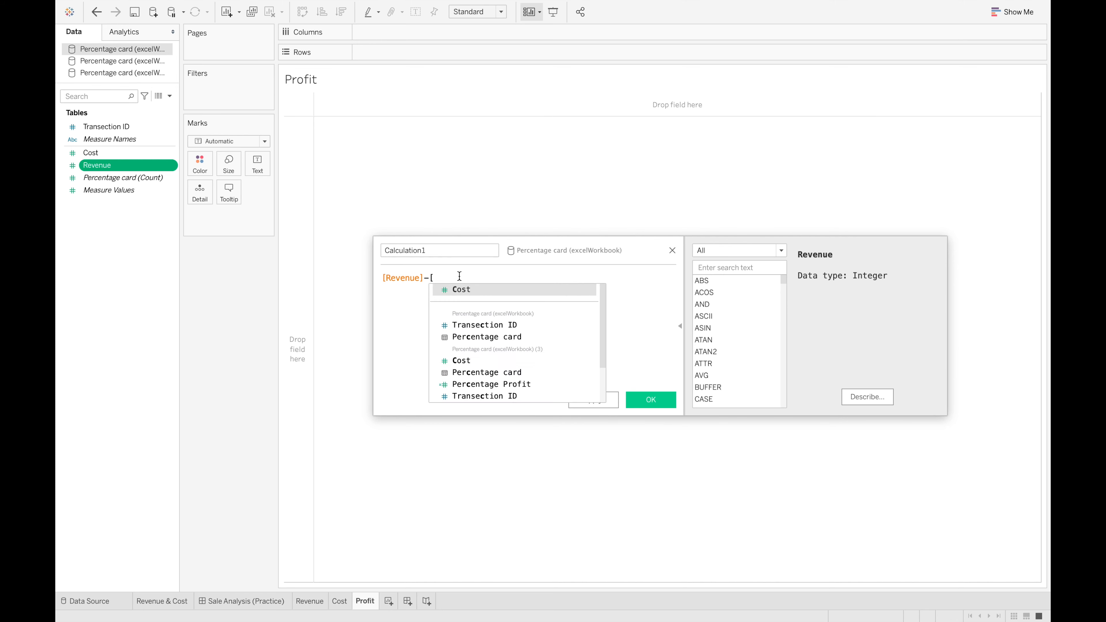
click(468, 289)
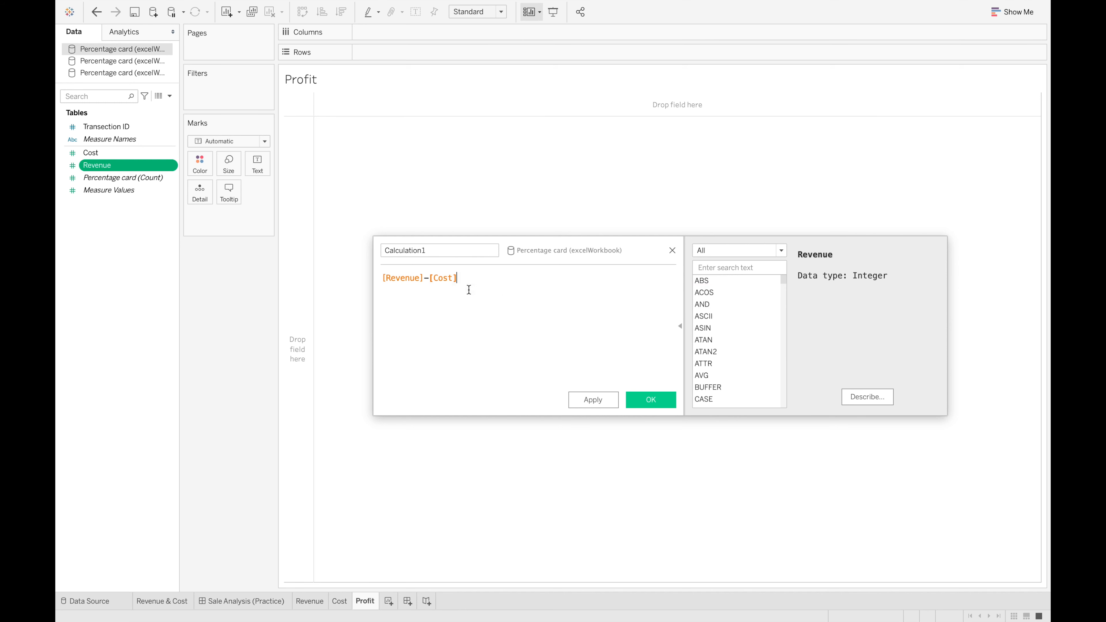
click(657, 396)
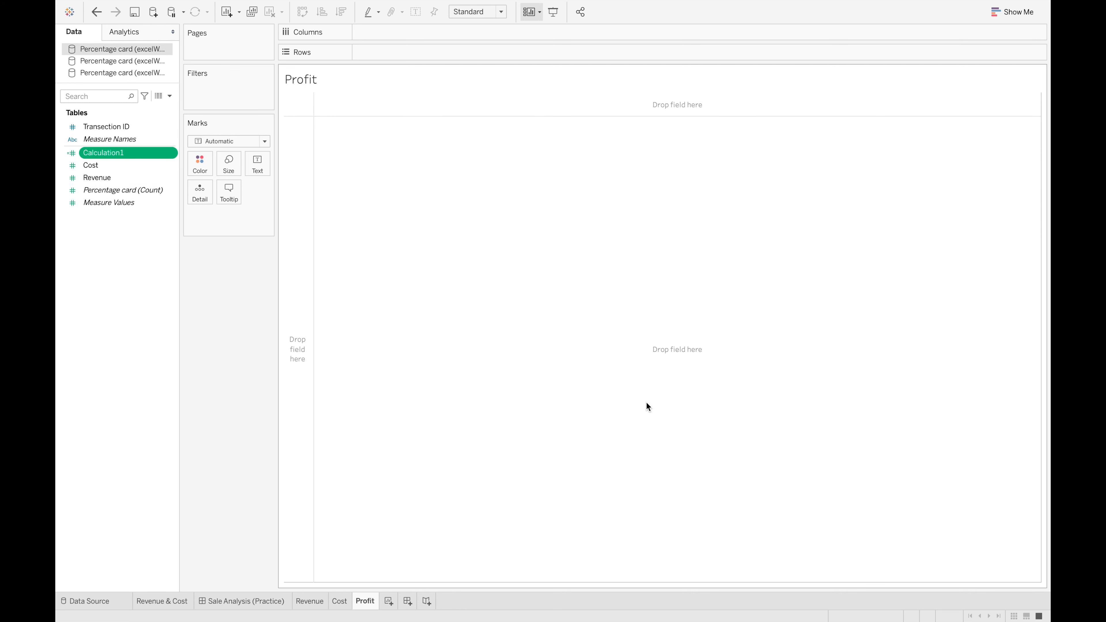
Rename the calculated field Calculation1 as Profit
right_click(123, 159)
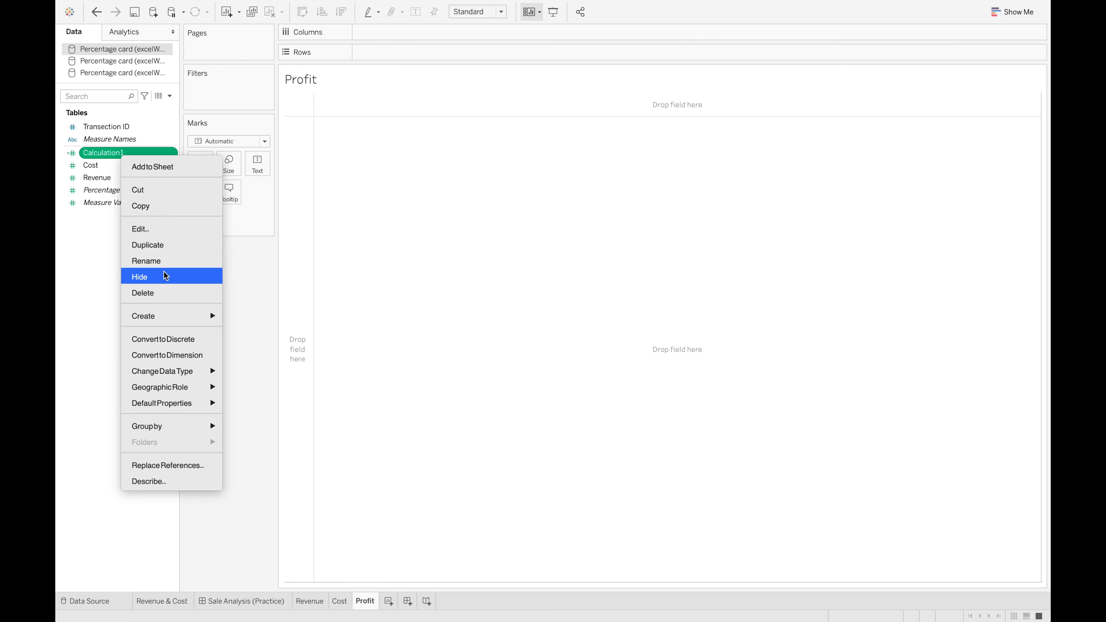
click(143, 260)
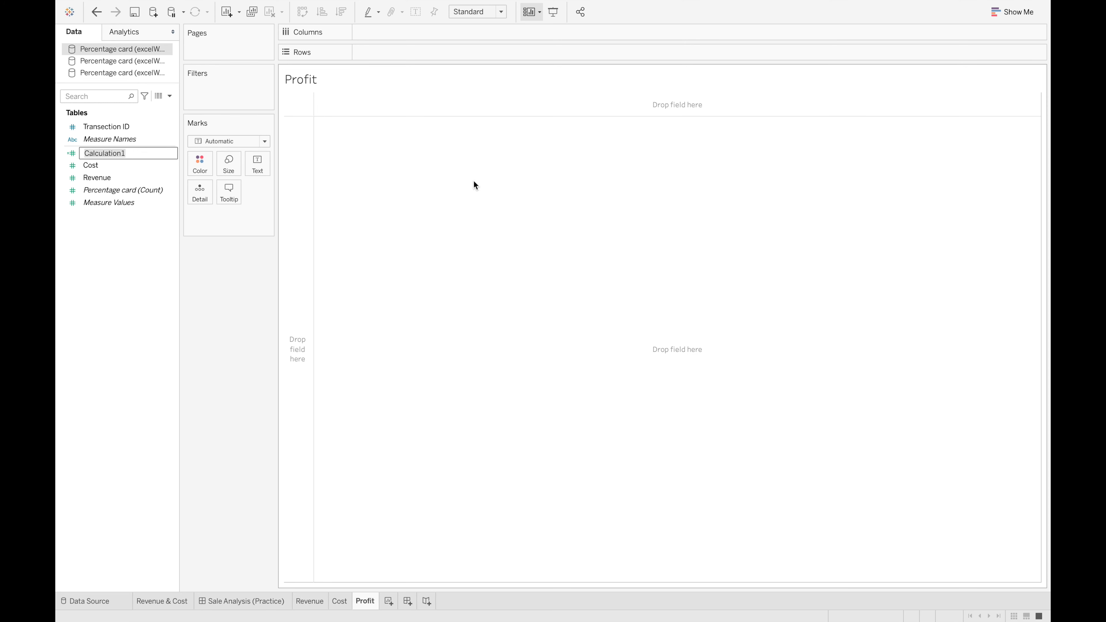
text(Profit)
key(Return)
Show the Profit field as text on the Profit sheet and edit its label to an enlarged value with a "Profit" caption below
drag(103, 164, 257, 163)
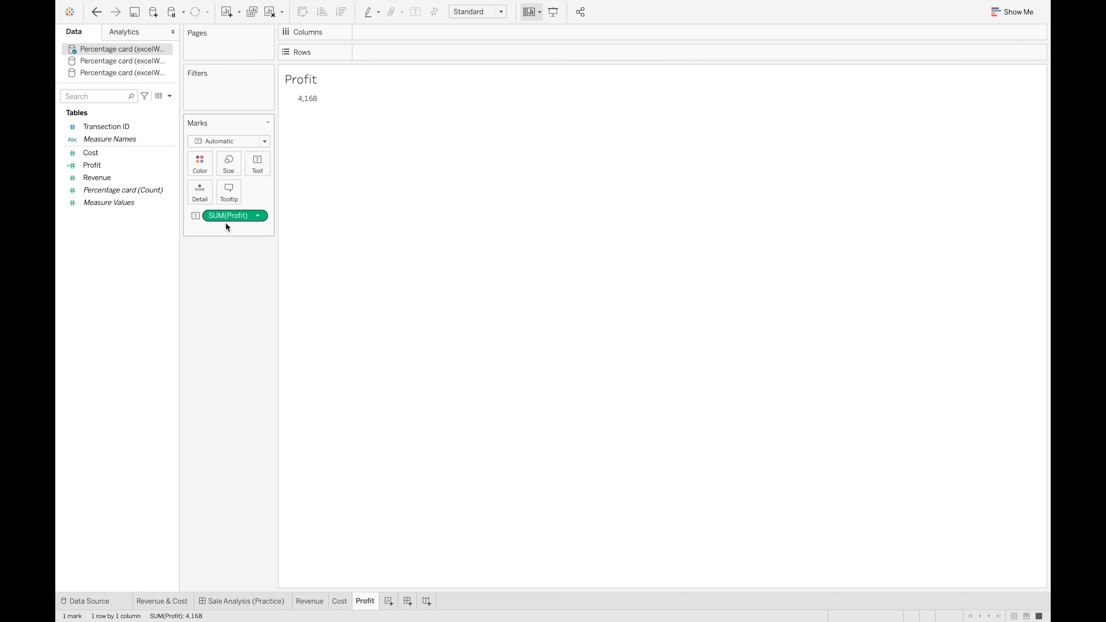
click(257, 163)
click(363, 191)
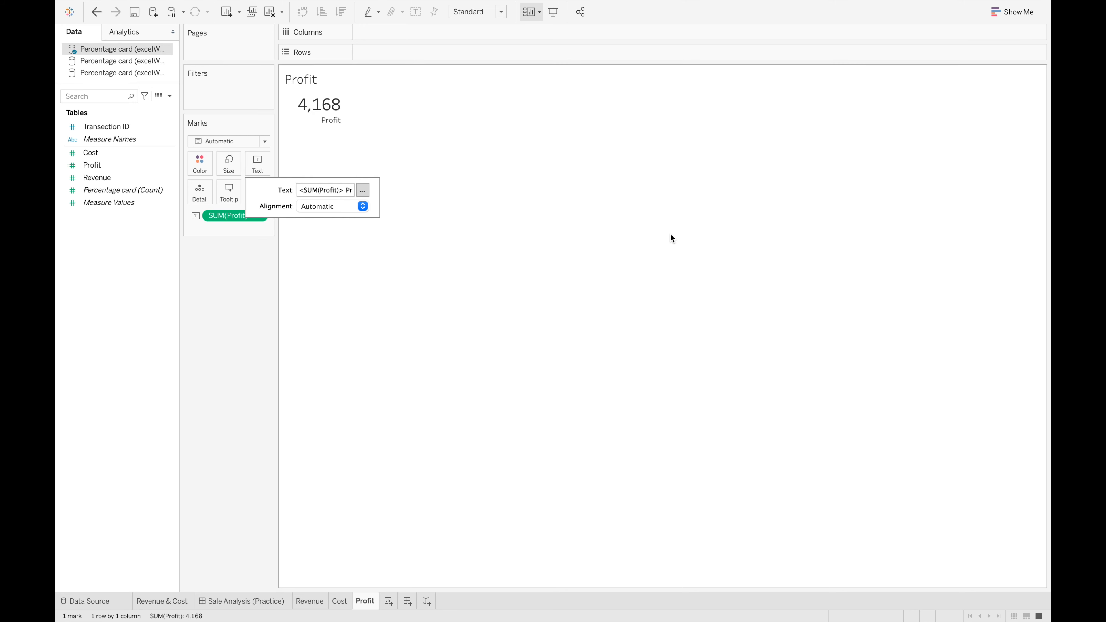
Set the default number format of SUM(Profit) to Currency (Standard)
click(261, 220)
click(227, 279)
click(162, 144)
click(156, 217)
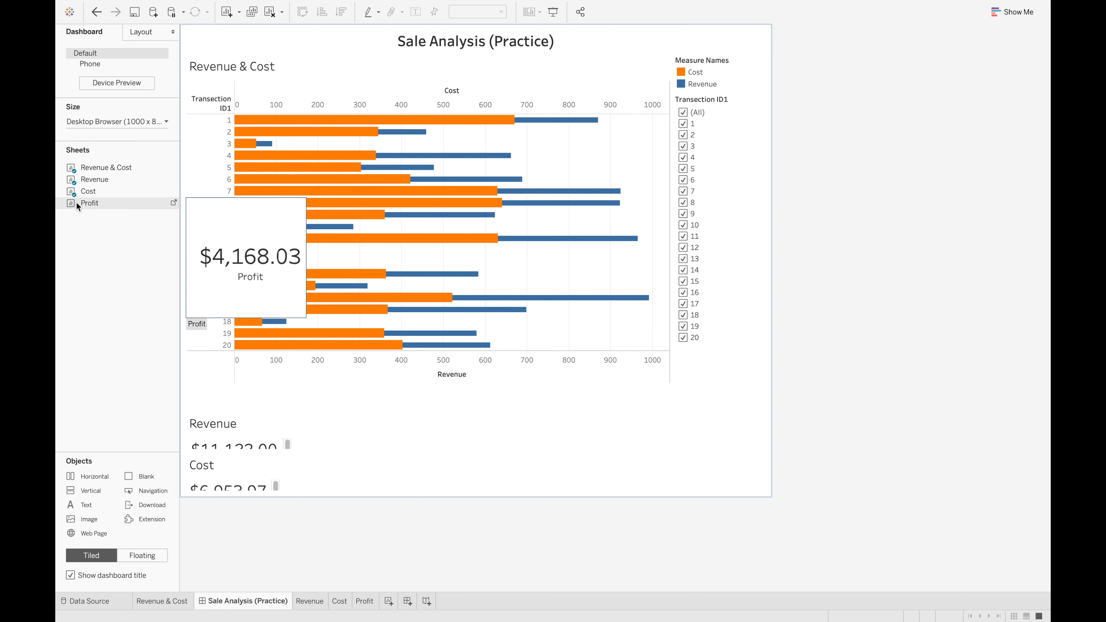
Place the Profit sheet beside the Revenue card on the dashboard and move the Cost card between Revenue and Profit
mouse_move(77, 204)
mouse_down()
mouse_move(231, 217)
mouse_move(318, 293)
mouse_move(196, 348)
mouse_move(261, 451)
mouse_move(257, 477)
mouse_move(497, 429)
mouse_move(501, 449)
mouse_move(506, 433)
mouse_up()
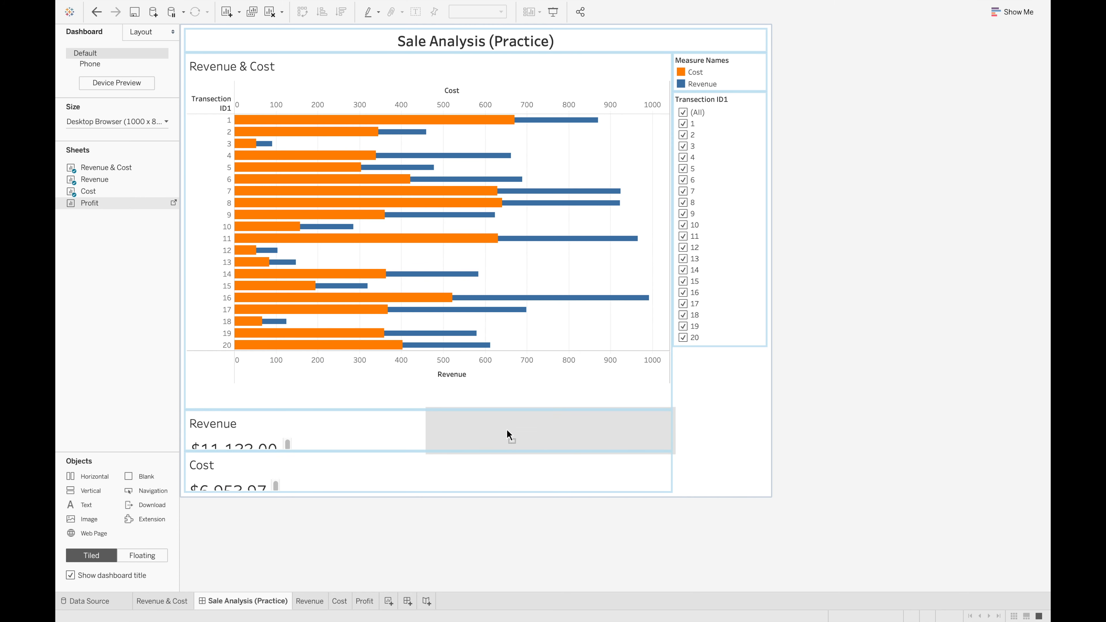
drag(507, 433, 506, 433)
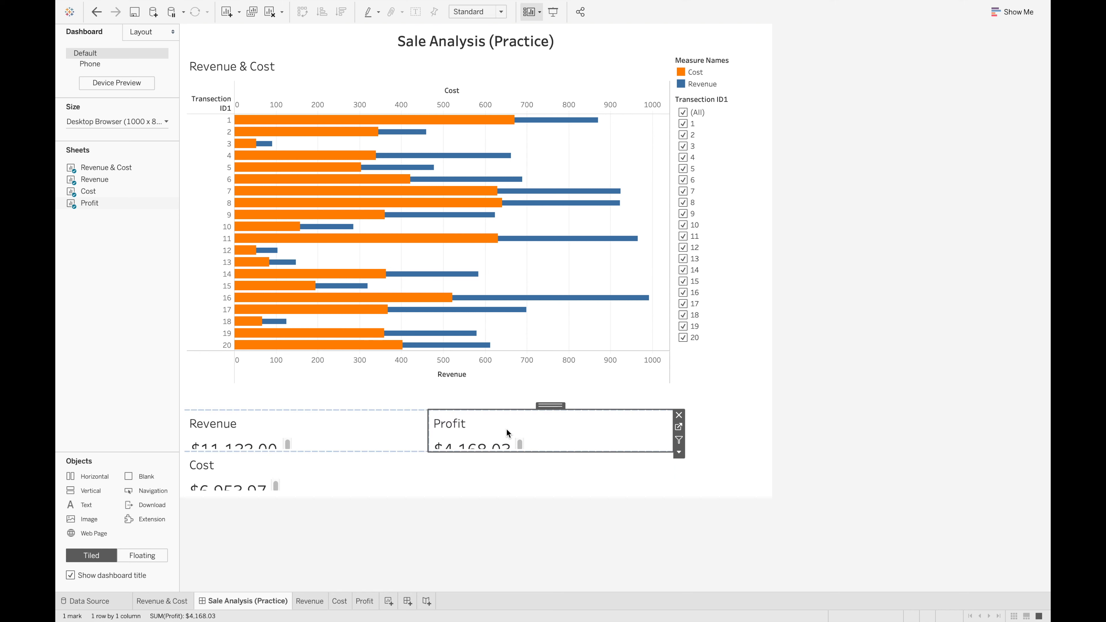
click(295, 459)
drag(428, 448, 407, 426)
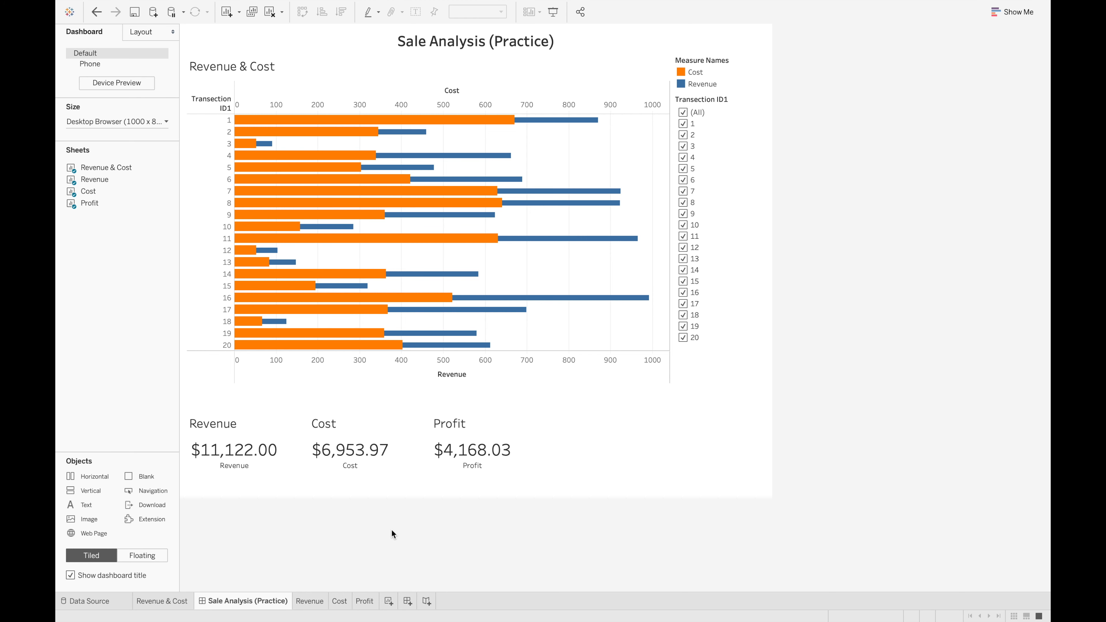
On a new worksheet, create a calculated field from Profit with the formula [Profit]/[Revenue]
click(389, 601)
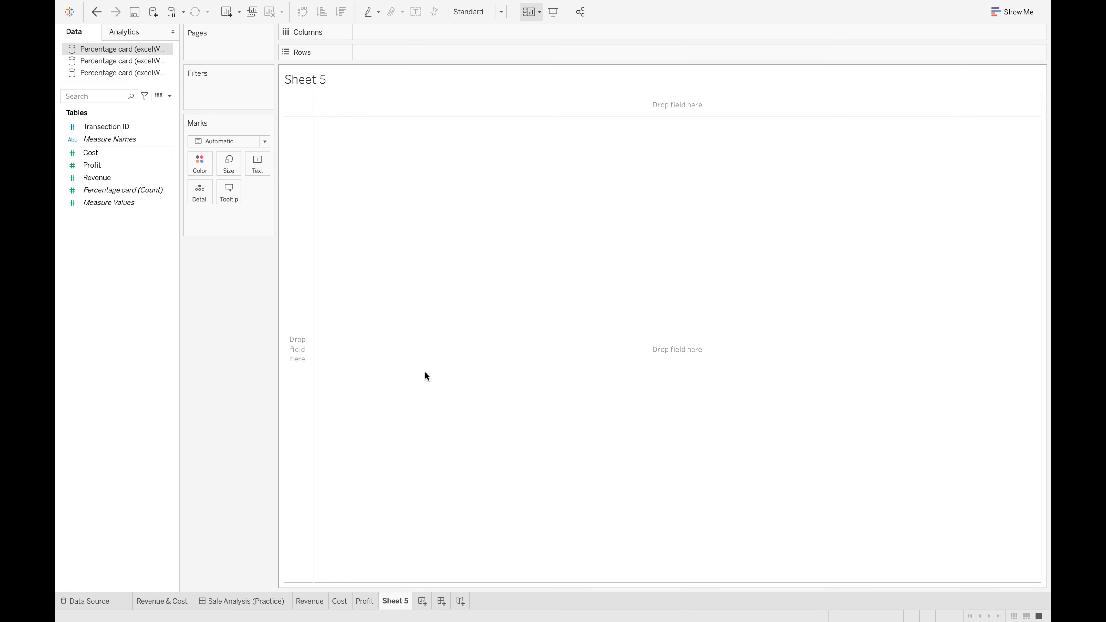
right_click(108, 165)
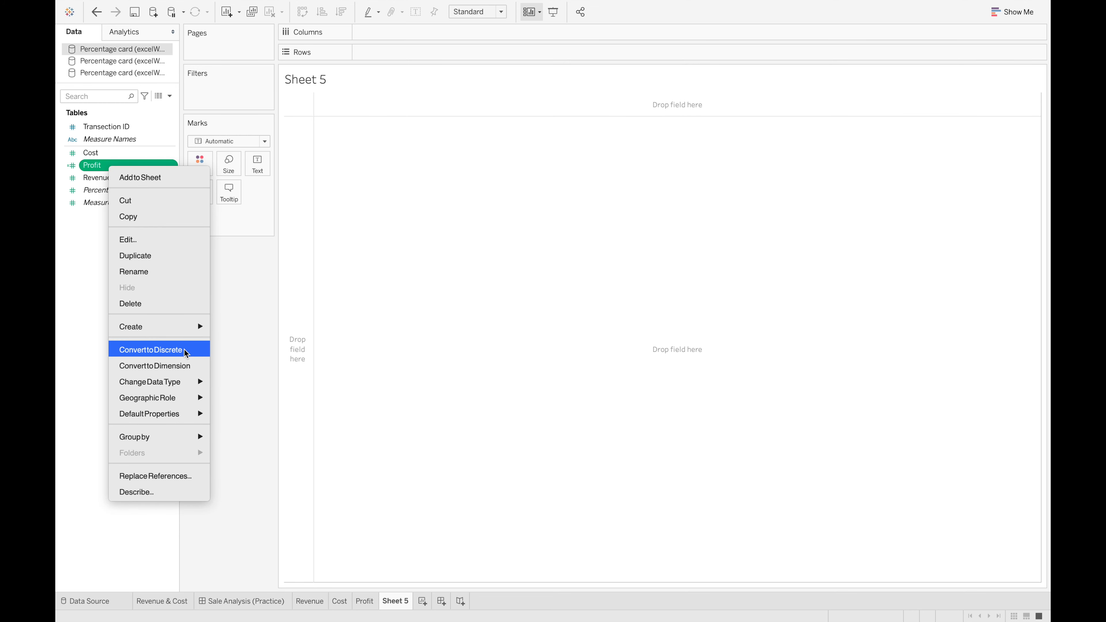
mouse_move(191, 326)
click(250, 327)
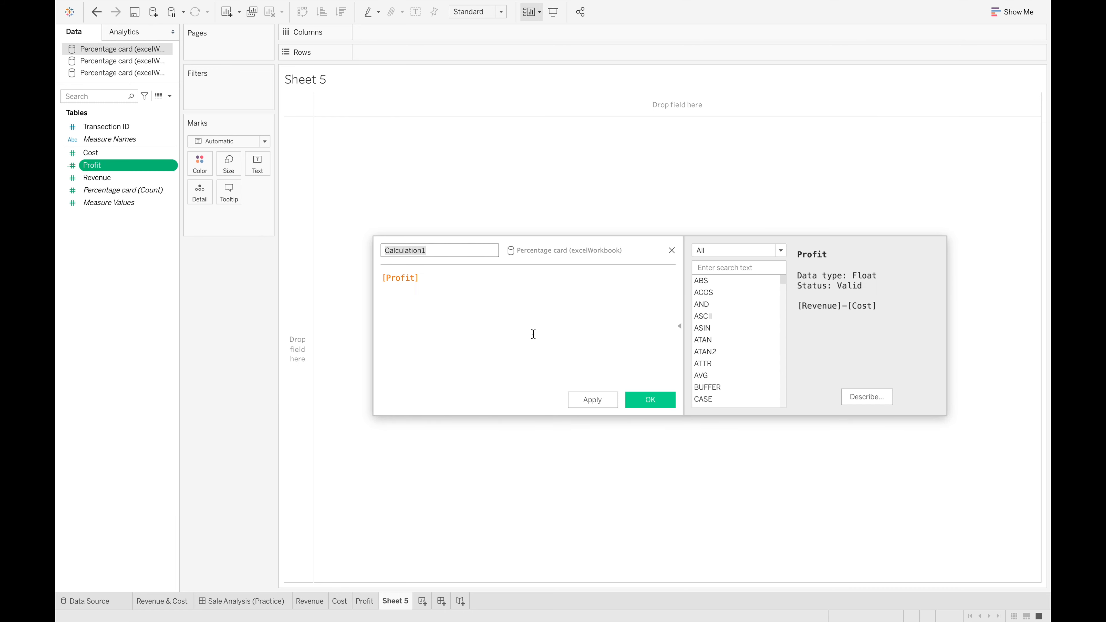
click(471, 279)
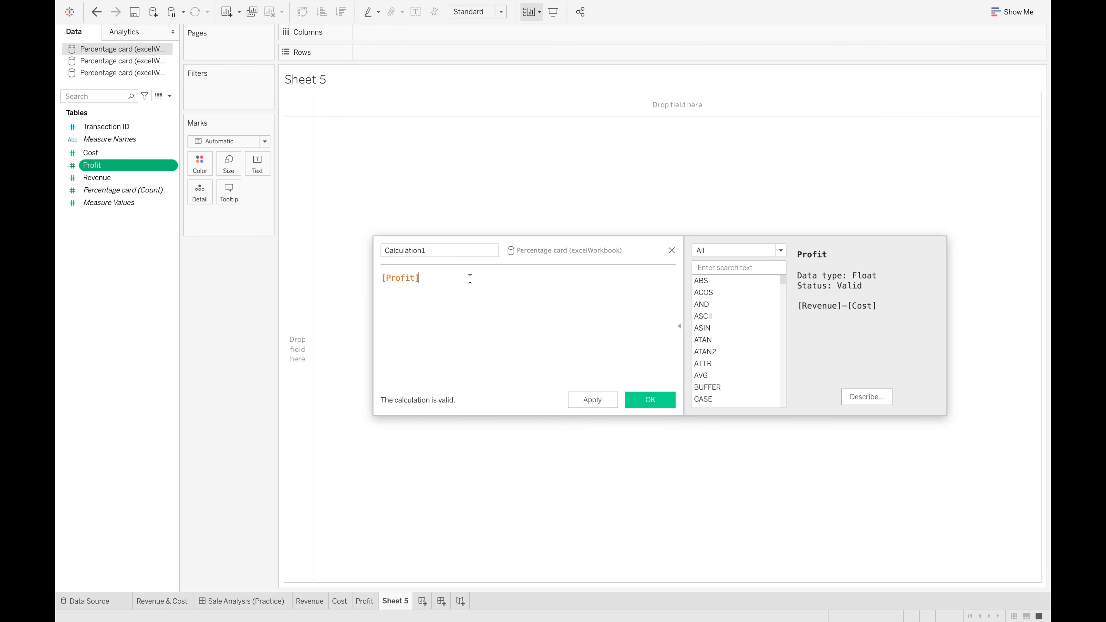
text(/[re)
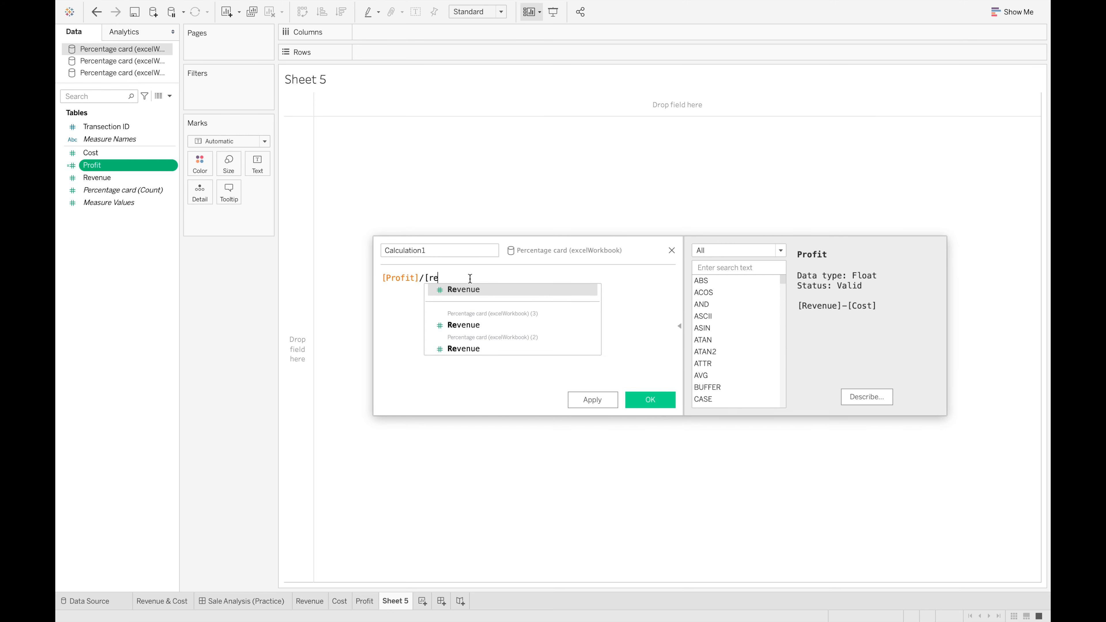
click(472, 290)
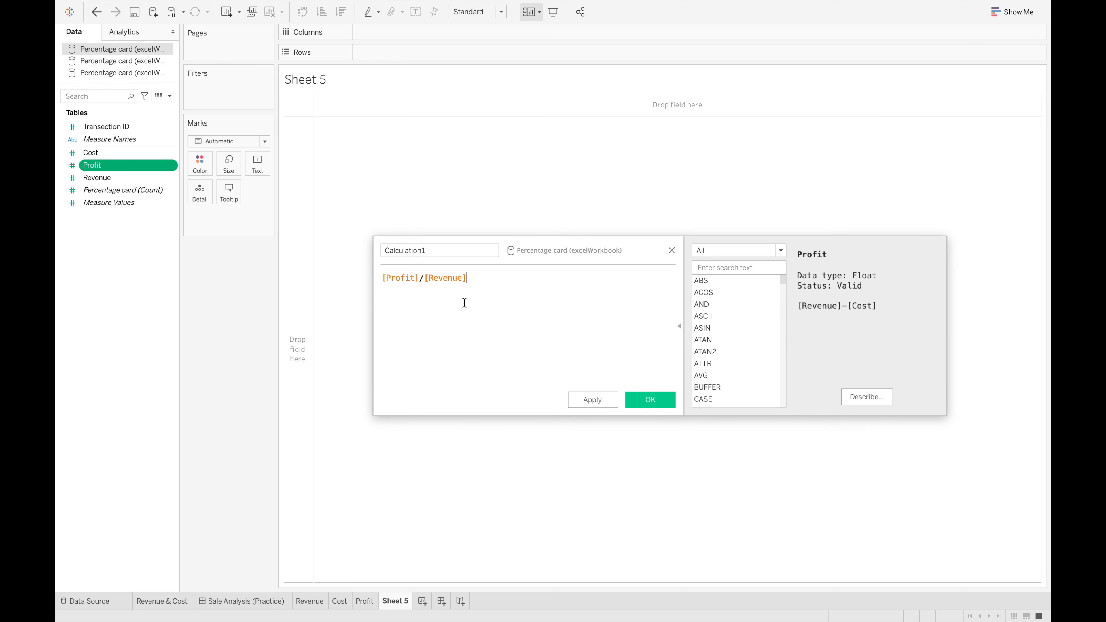
Name the calculated field Percentage profit and save it
drag(444, 250, 287, 247)
text(Percentage P)
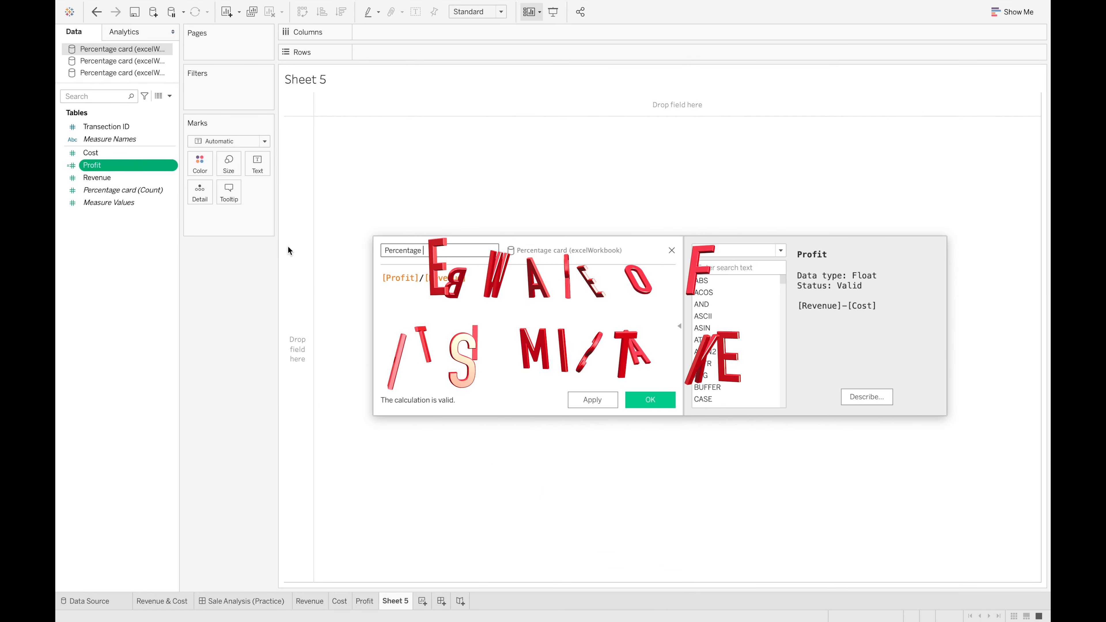
text(r)
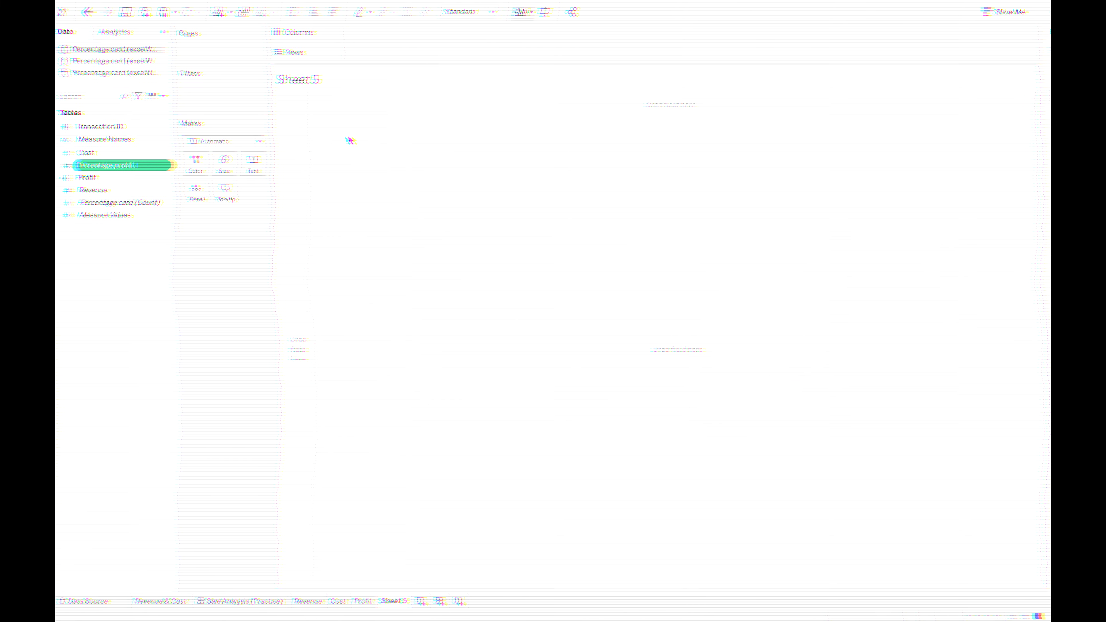
Show the Percentage profit field as text on the sheet and add a "Percentage Profit" caption below the value in its label
drag(107, 174, 257, 172)
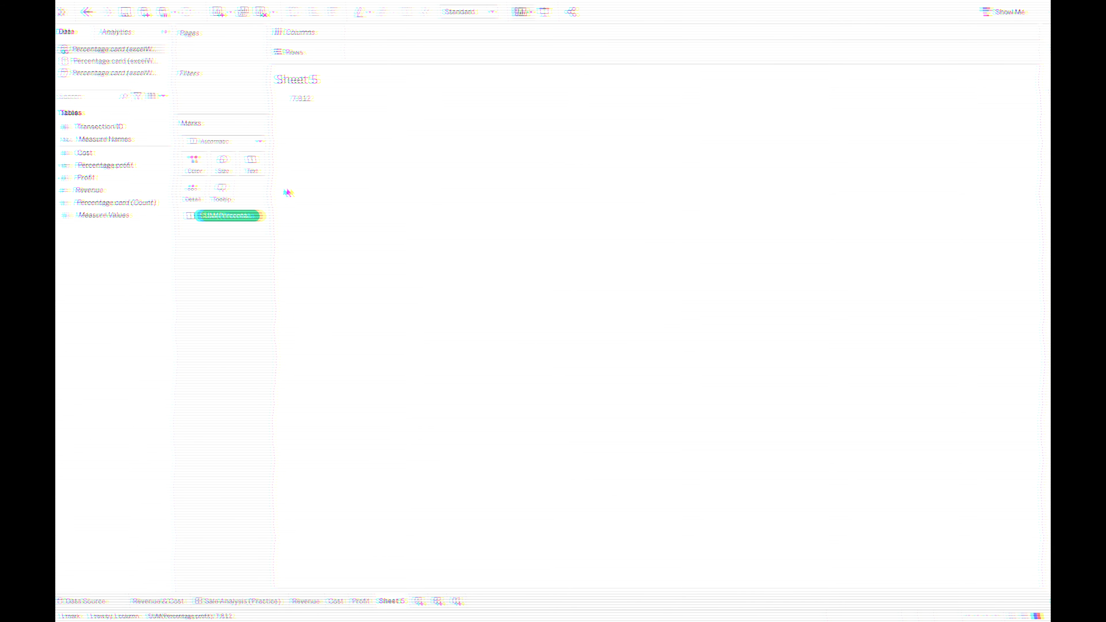
click(261, 171)
click(372, 190)
key(Return)
text(Percentage Profit)
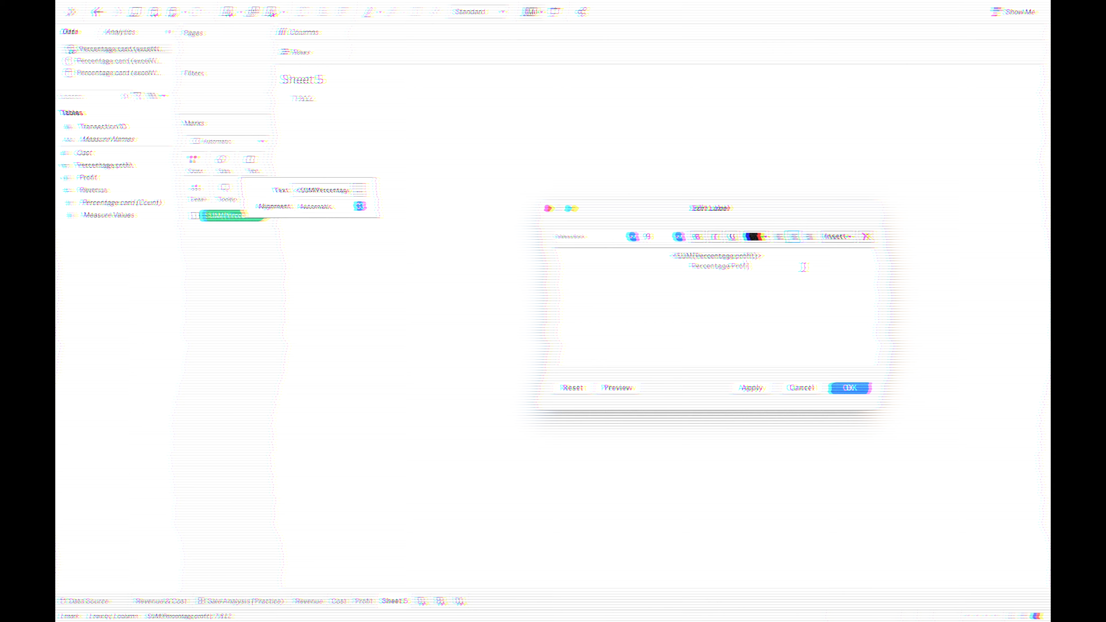
Set the font size of the SUM(Percentage profit) value in the label to 20 and apply the label changes
drag(769, 251, 647, 250)
double_click(667, 237)
text(20)
key(Return)
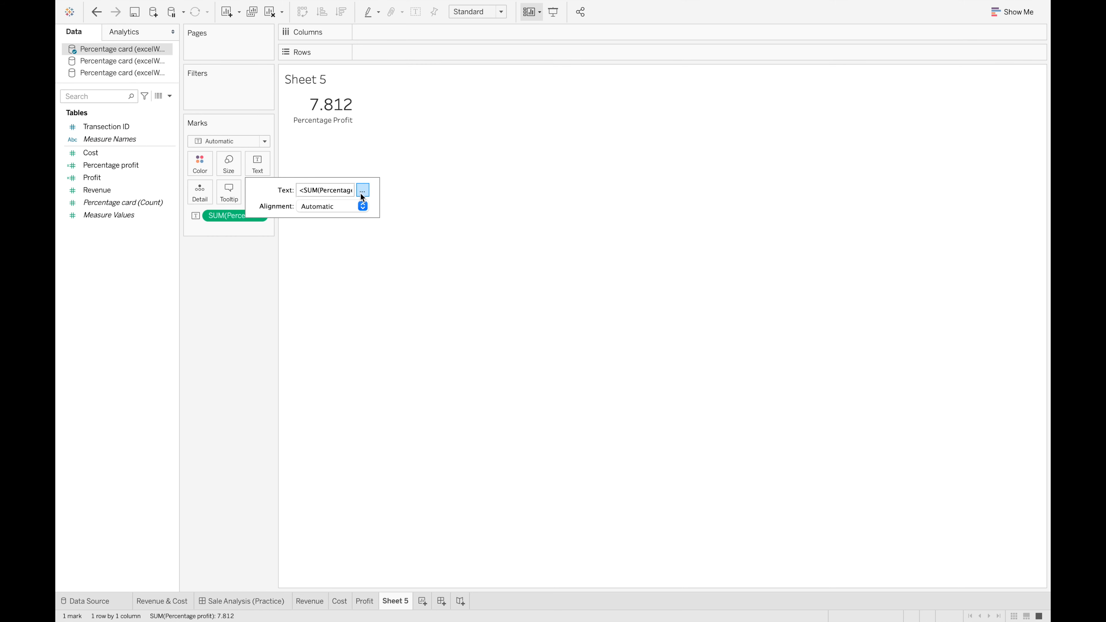
click(254, 263)
Set the default number format of SUM(Percentage profit) to Percentage
click(258, 215)
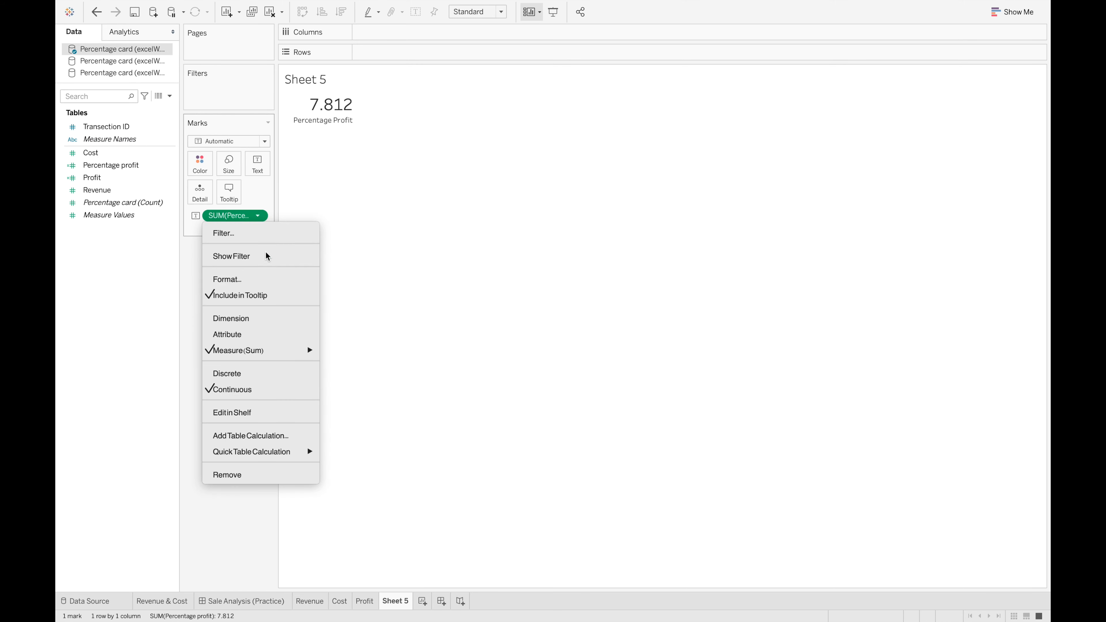
click(263, 279)
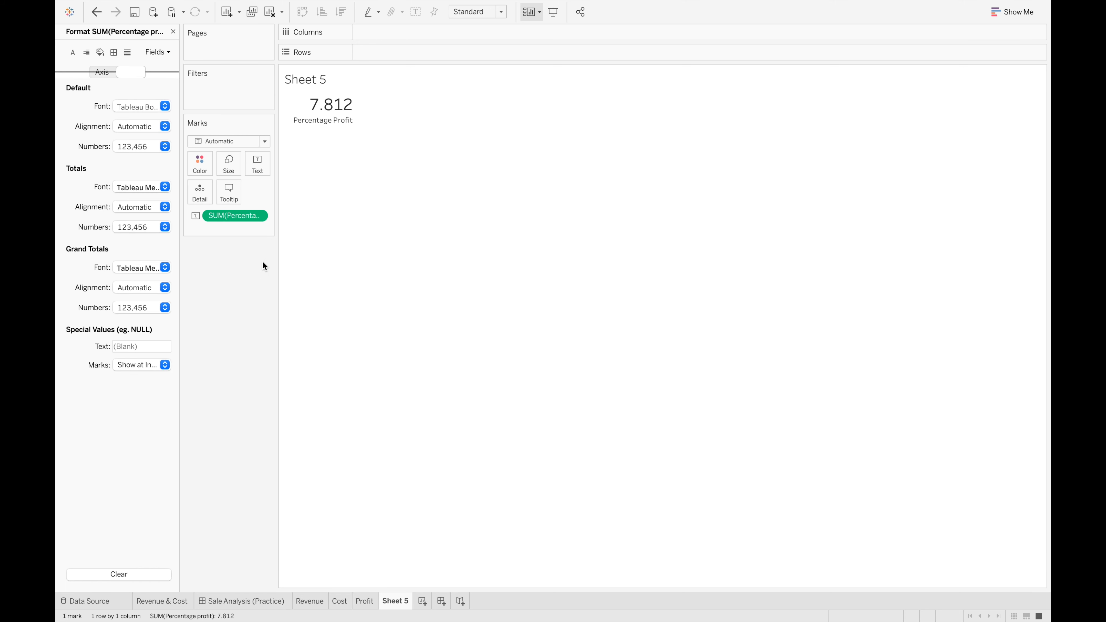
click(161, 149)
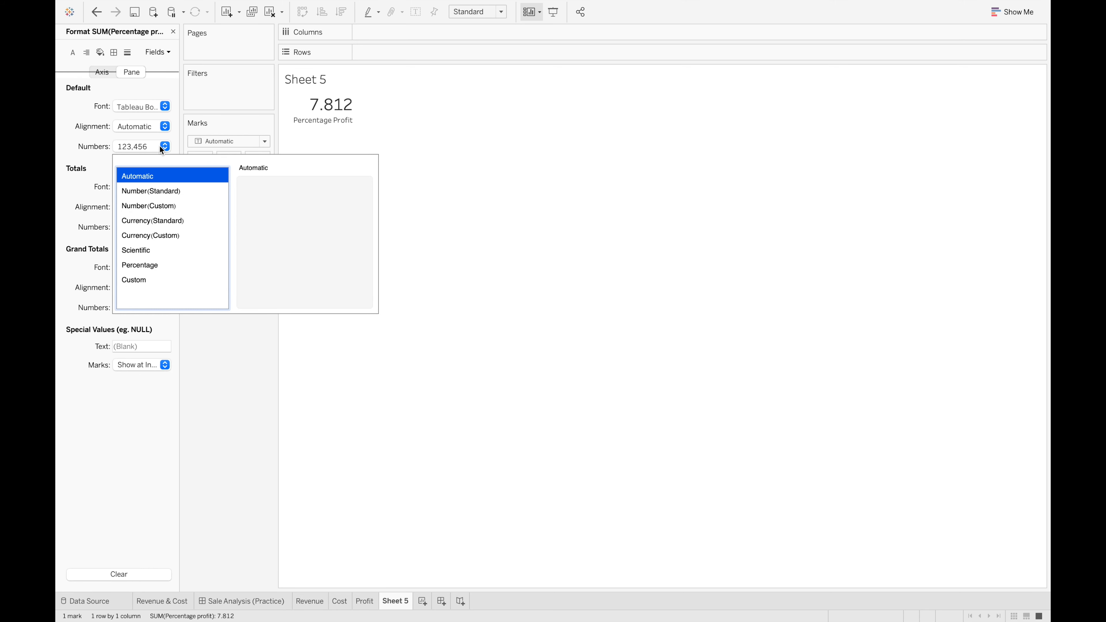
click(129, 267)
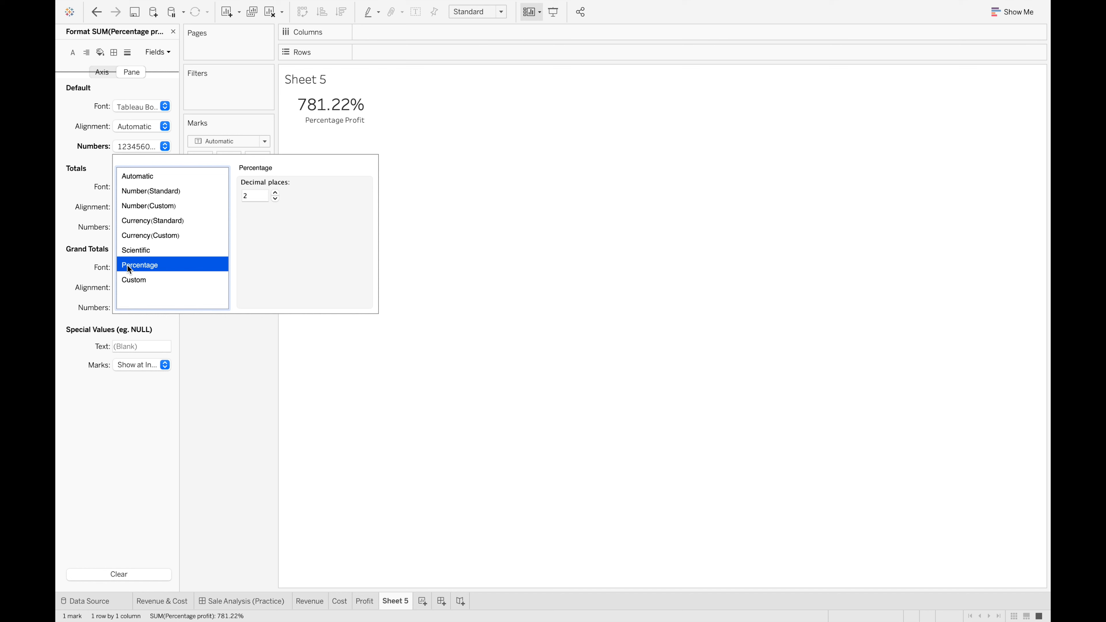
click(231, 370)
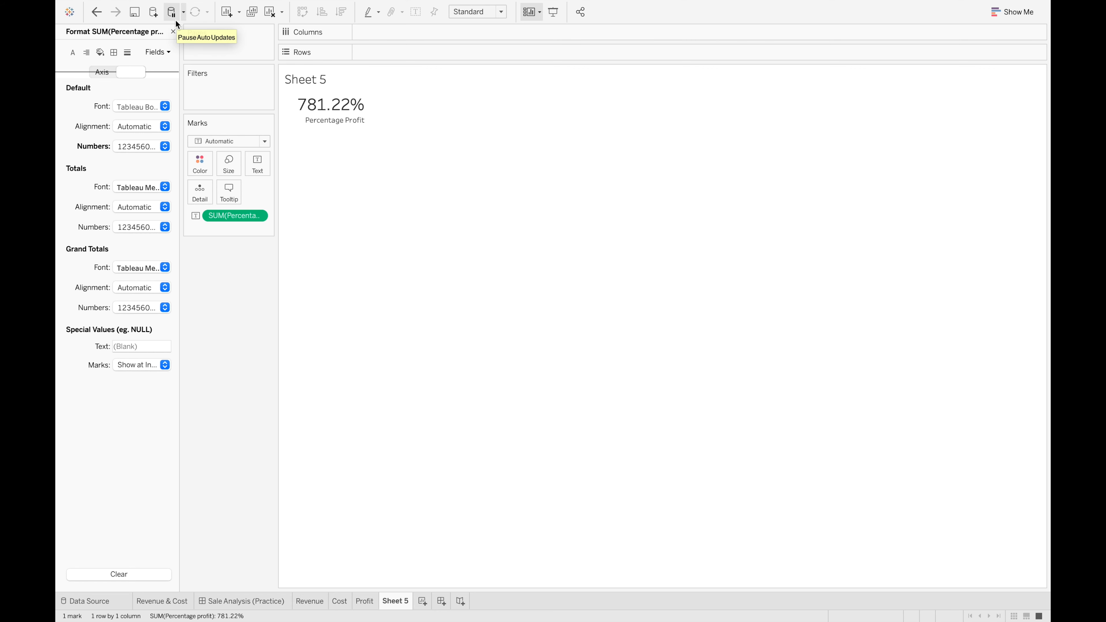
Rename the Sheet 5 worksheet as Percentage Profit
right_click(390, 609)
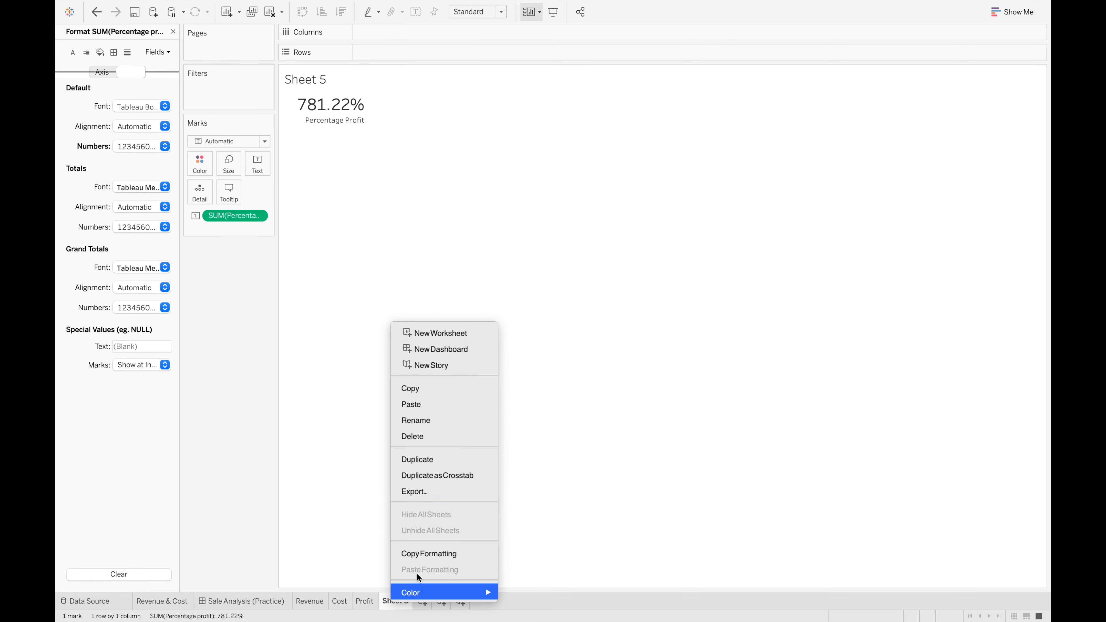
click(436, 423)
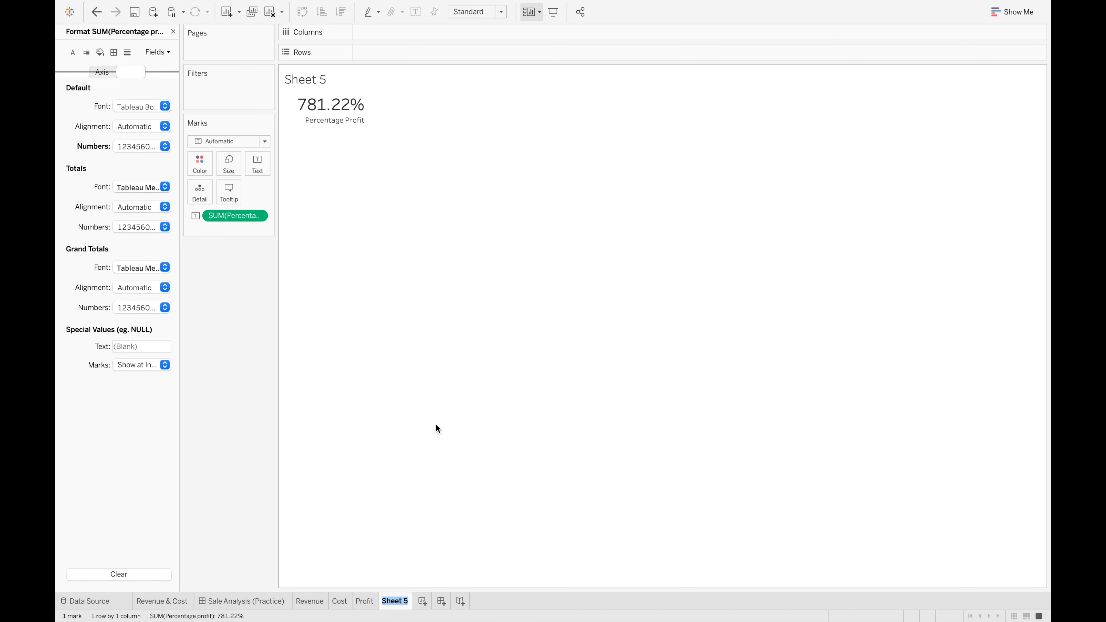
text(Percentage Profit)
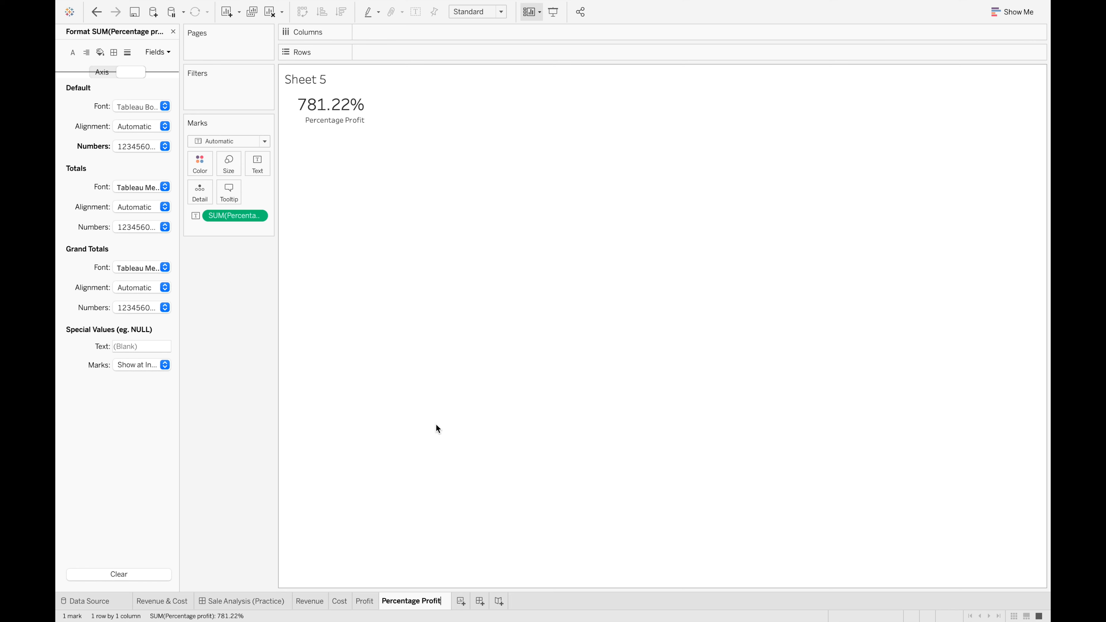
key(Return)
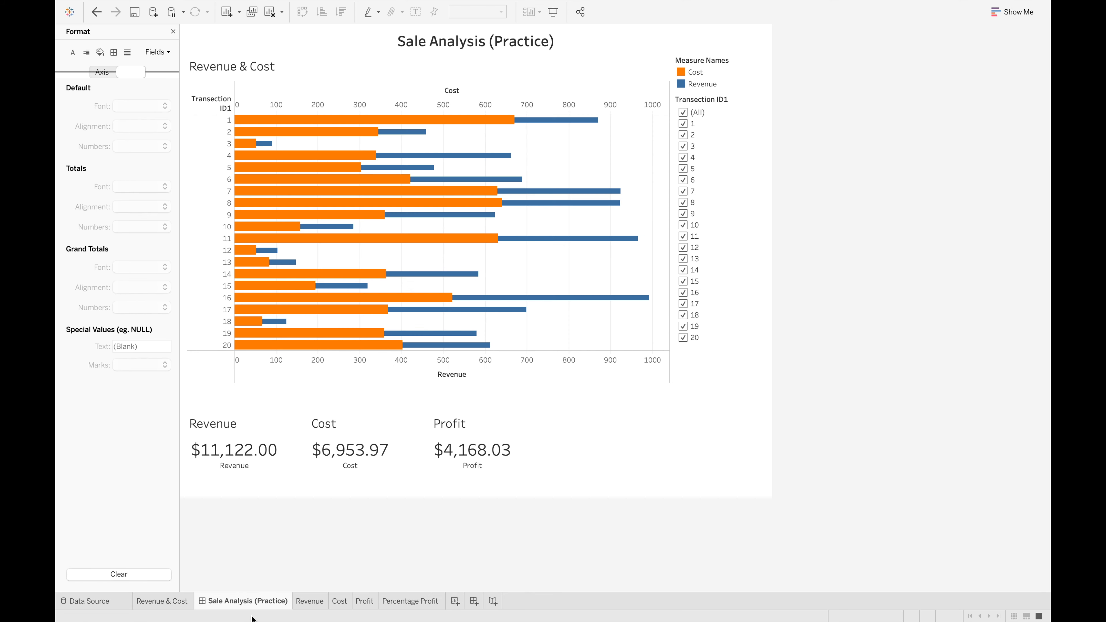
On the Sale Analysis (Practice) dashboard, close the formatting options and place the Percentage Profit sheet beside the Profit card
click(246, 601)
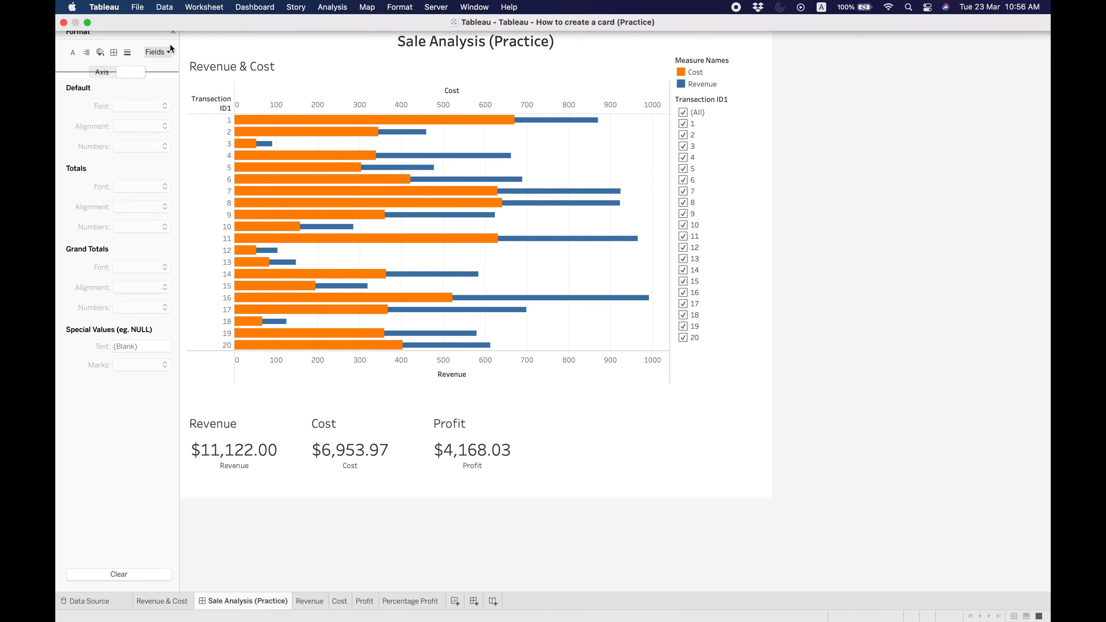
click(209, 50)
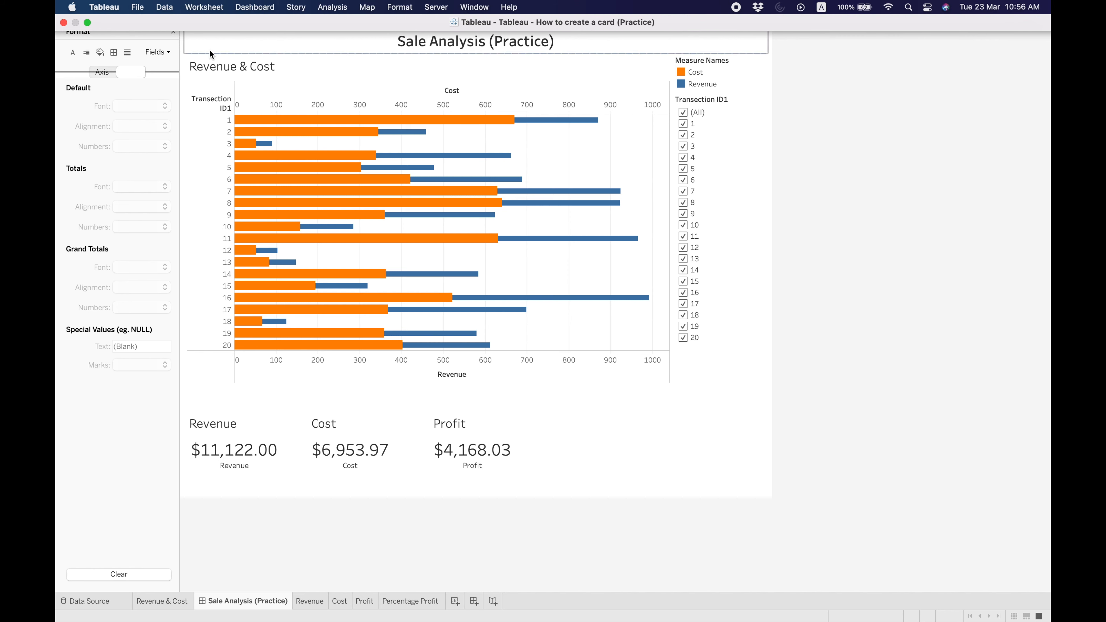
click(173, 31)
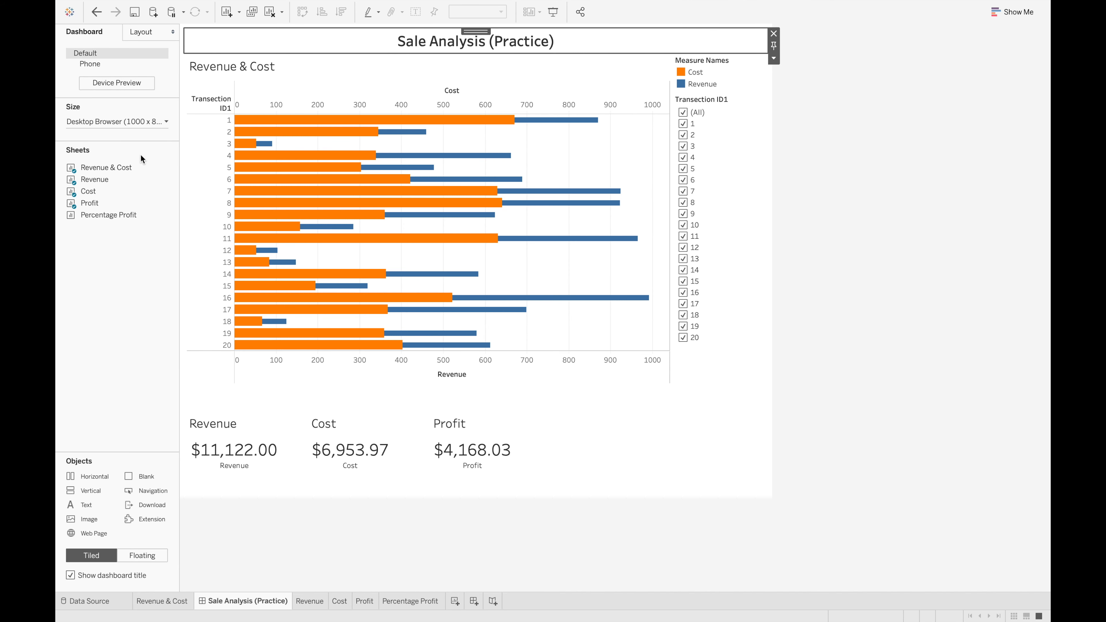
mouse_move(117, 223)
mouse_move(106, 215)
mouse_down()
mouse_move(530, 471)
mouse_move(579, 440)
mouse_move(600, 451)
mouse_up()
click(784, 520)
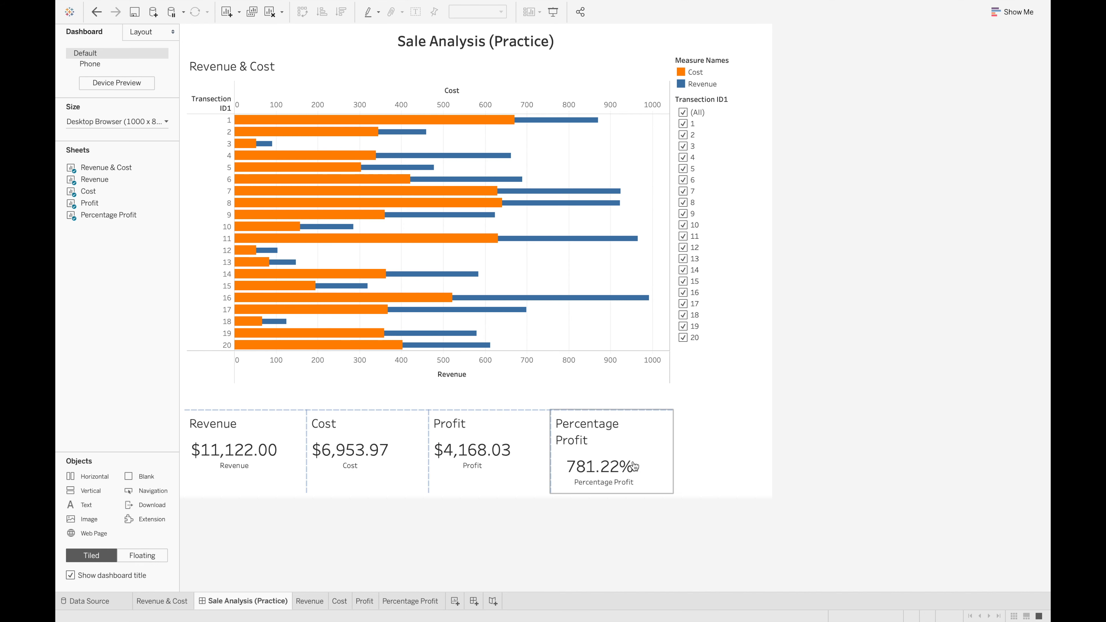
Check the Percentage Profit worksheet, return to the dashboard and select all values in the Transection ID filter
click(410, 601)
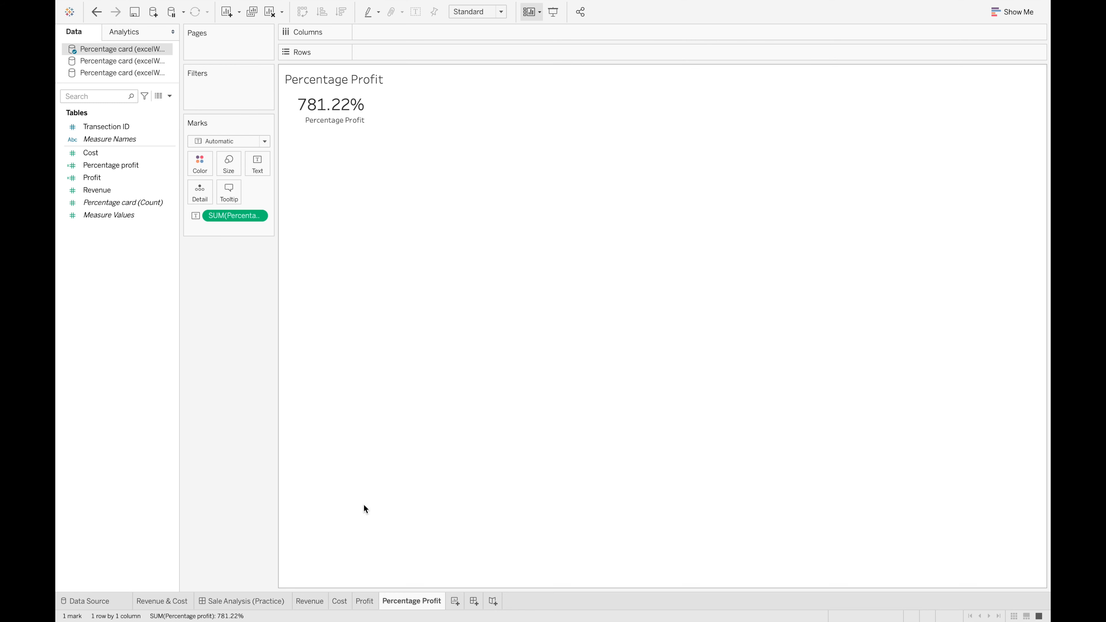
click(227, 601)
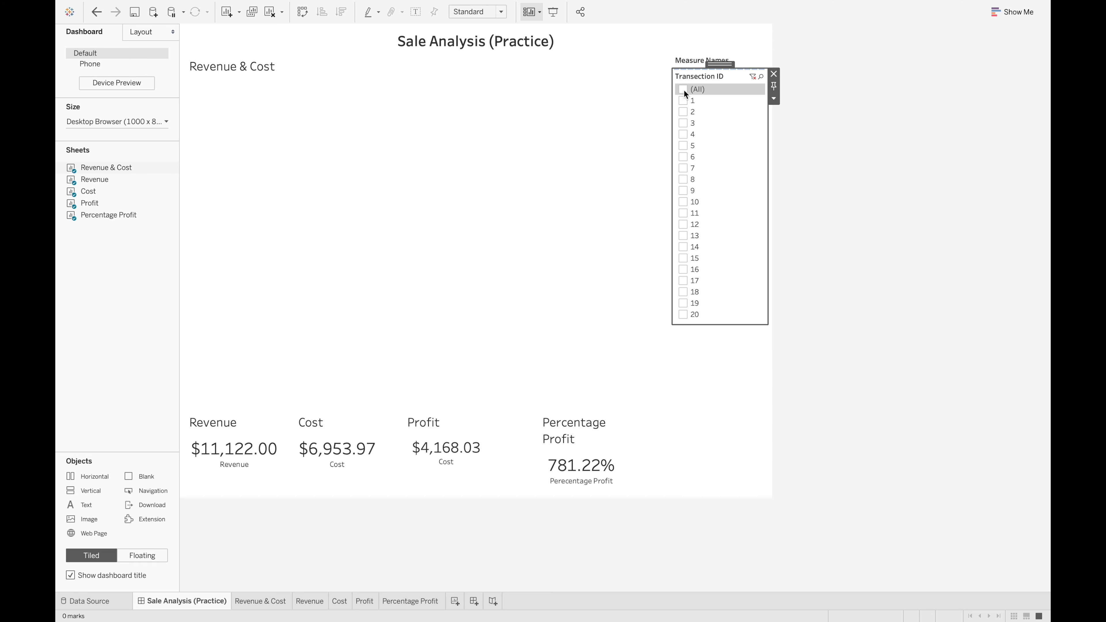
click(683, 89)
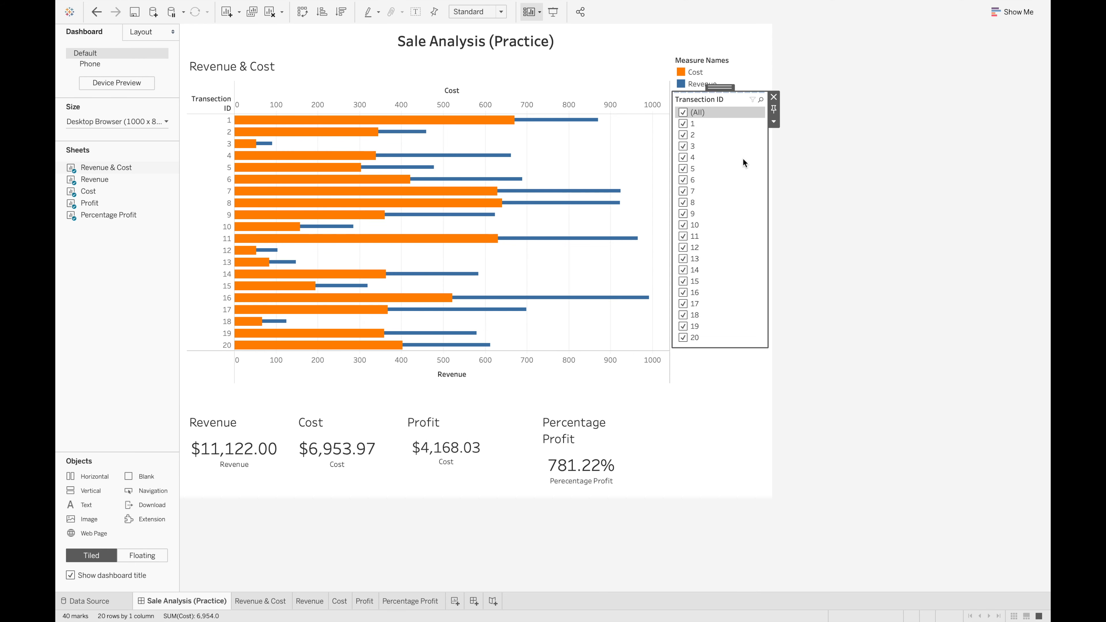
Apply the dashboard's Transection ID filter to the KPI card worksheets as well as the Revenue & Cost chart
click(780, 130)
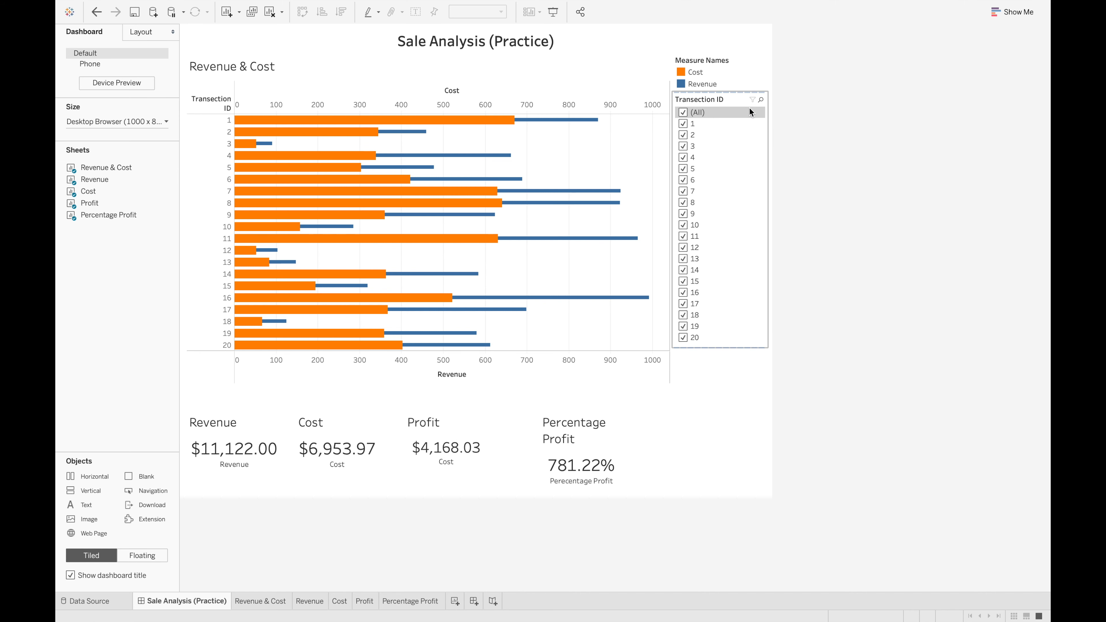
click(720, 97)
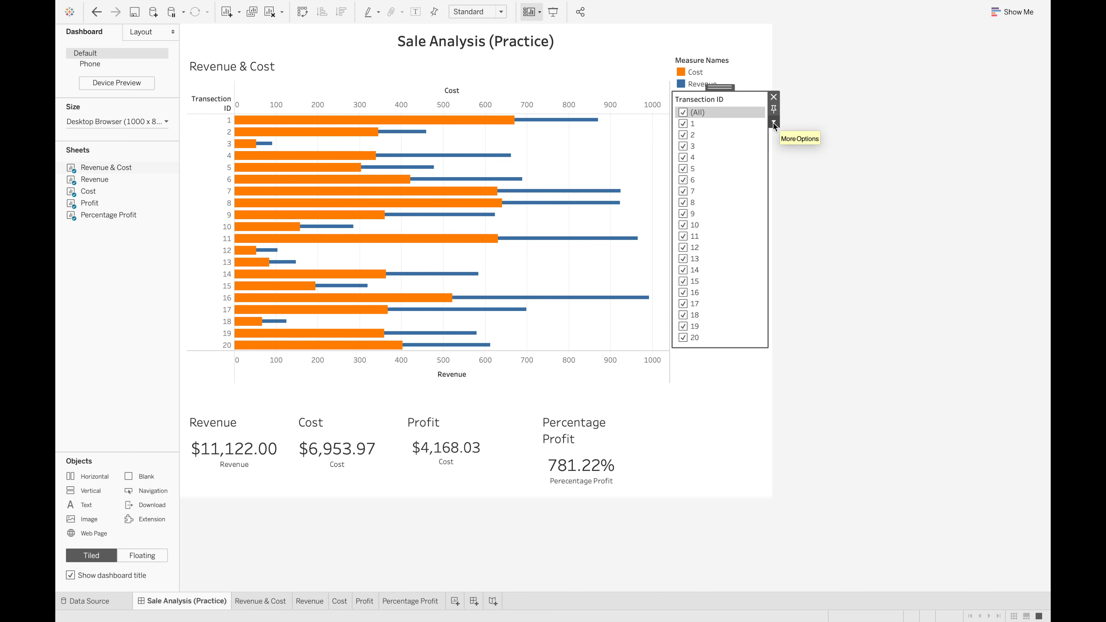
click(773, 125)
mouse_move(854, 155)
click(929, 154)
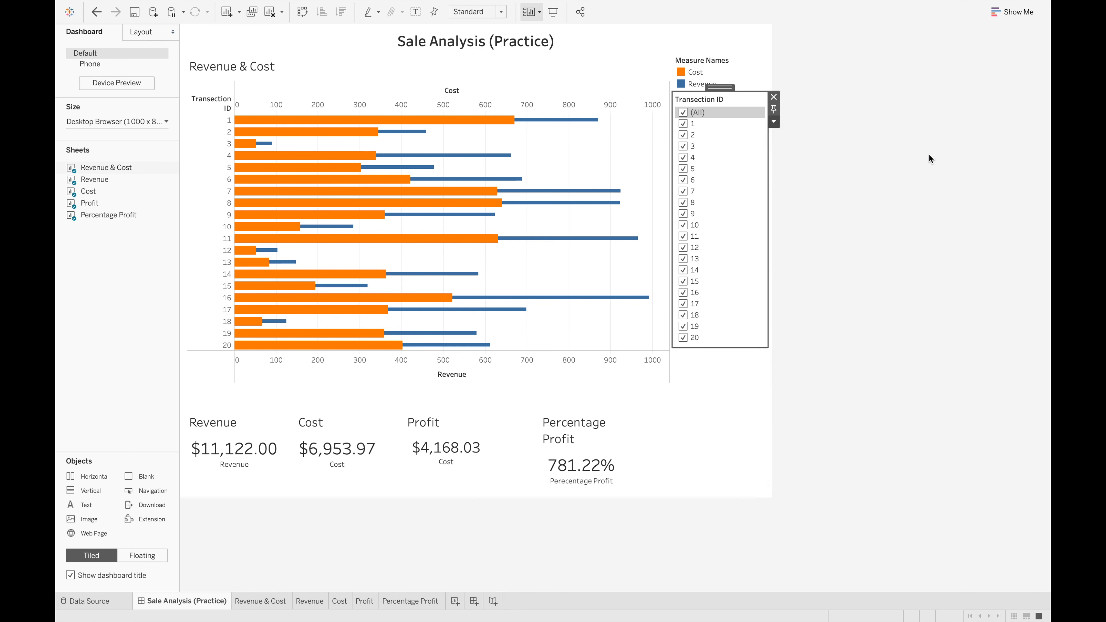
Test the Transection ID filter by toggling all values off and on, and finally limit it to IDs 1 and 2
click(683, 113)
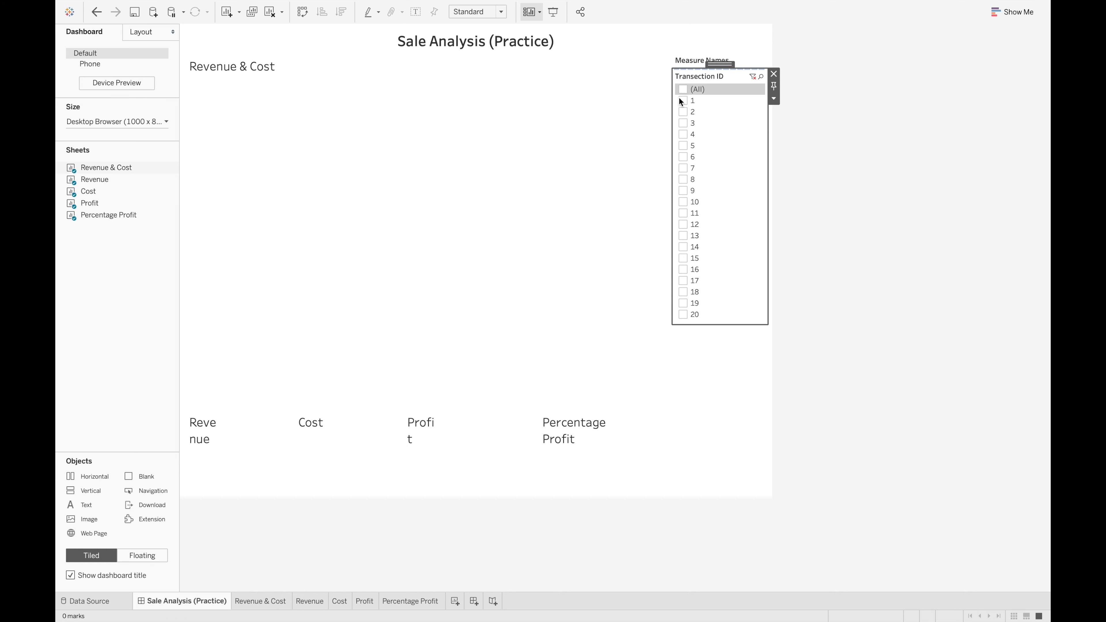
click(683, 90)
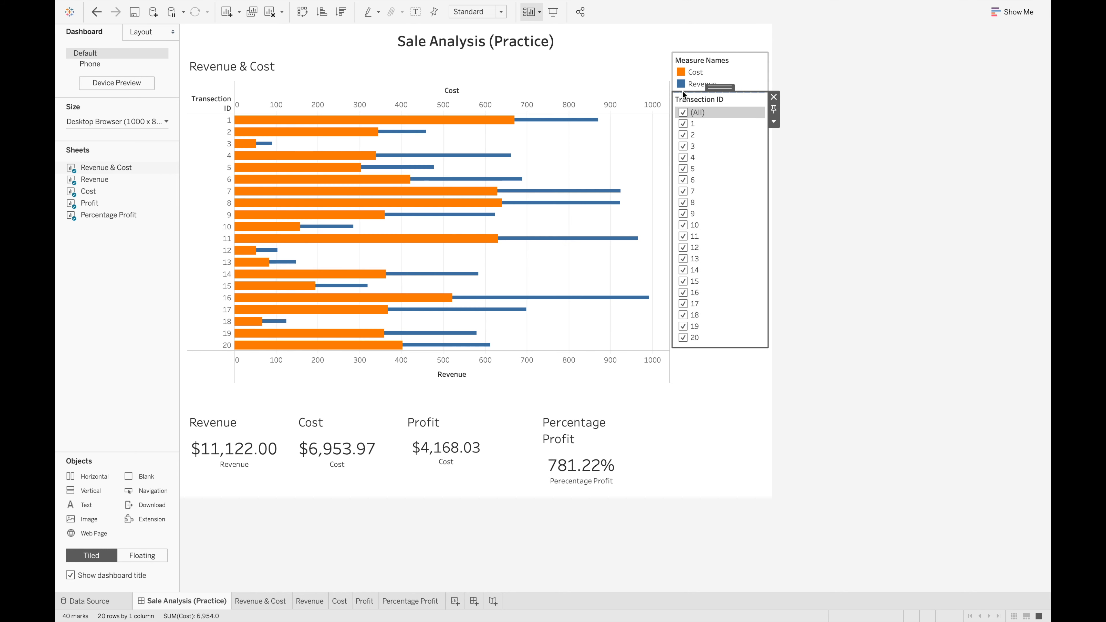
click(683, 113)
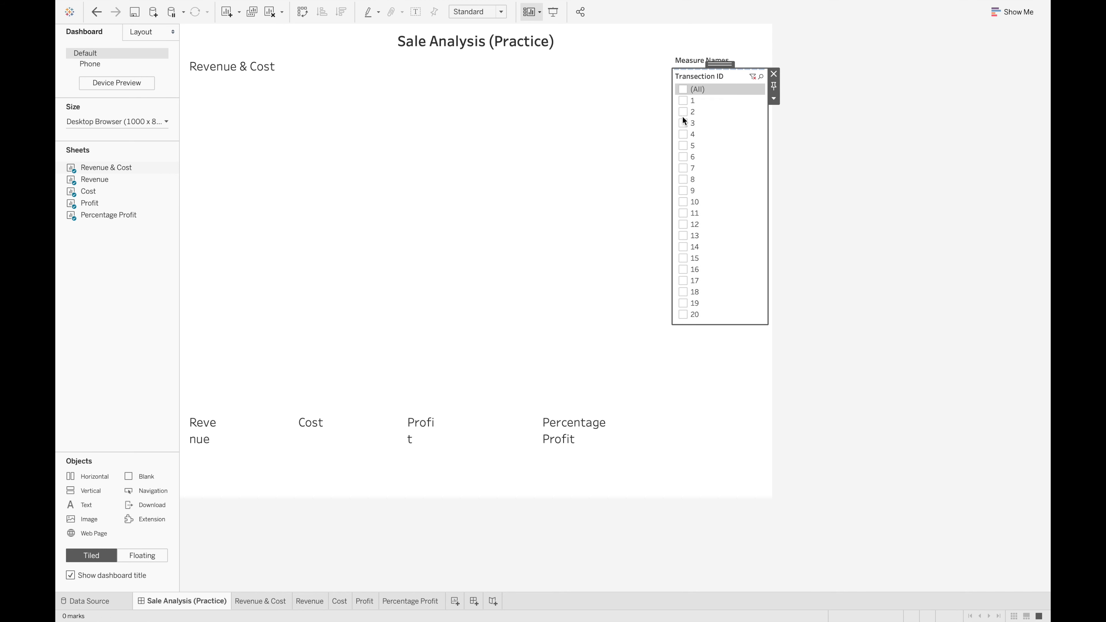
click(684, 100)
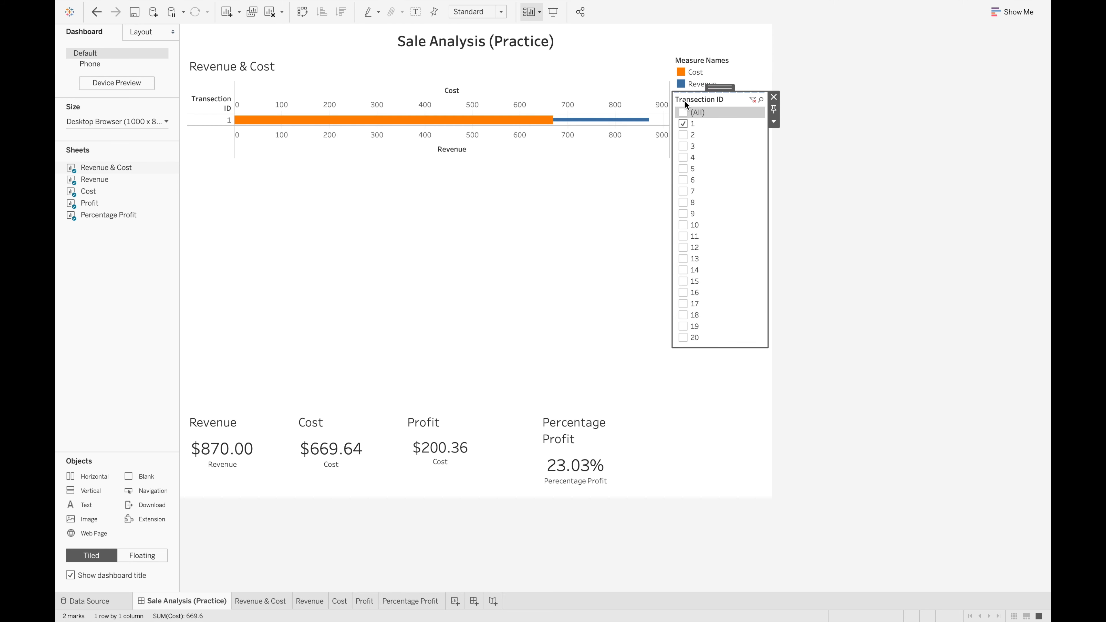
click(683, 135)
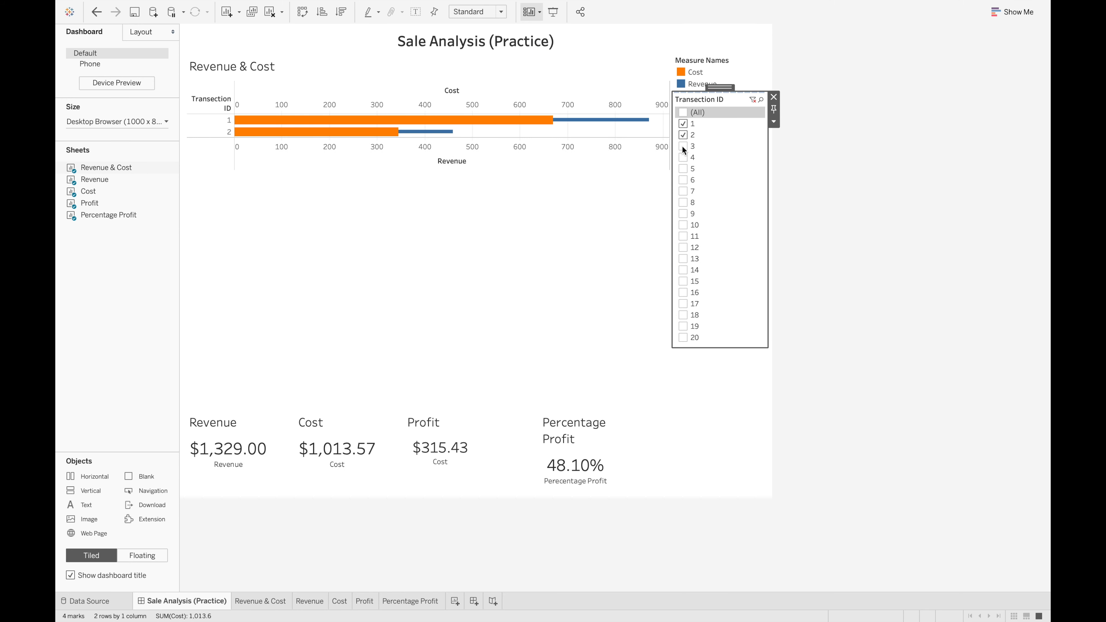
Add IDs 3 through 10 to the dashboard's Transection ID filter to test how the KPI cards respond
click(682, 146)
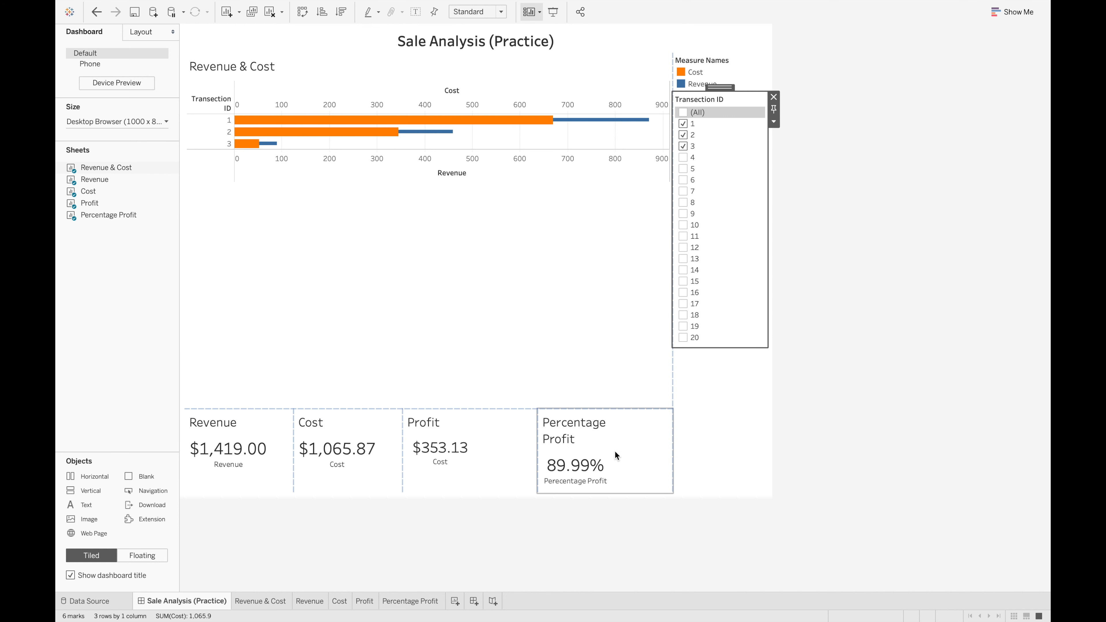
click(683, 158)
click(683, 169)
click(683, 180)
click(683, 191)
click(682, 203)
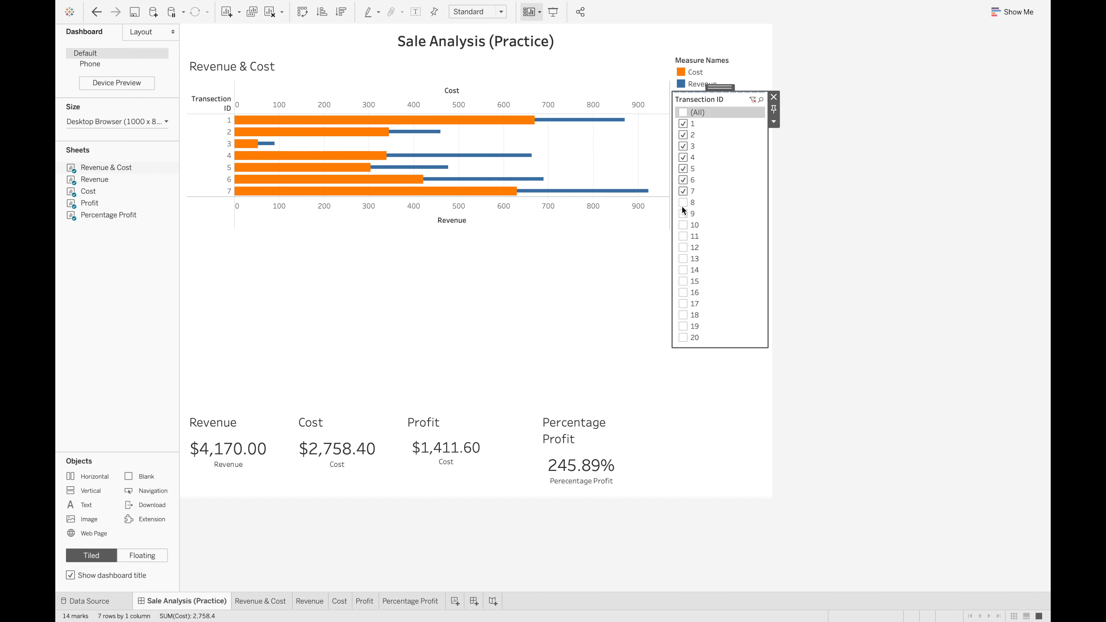
click(682, 214)
click(682, 225)
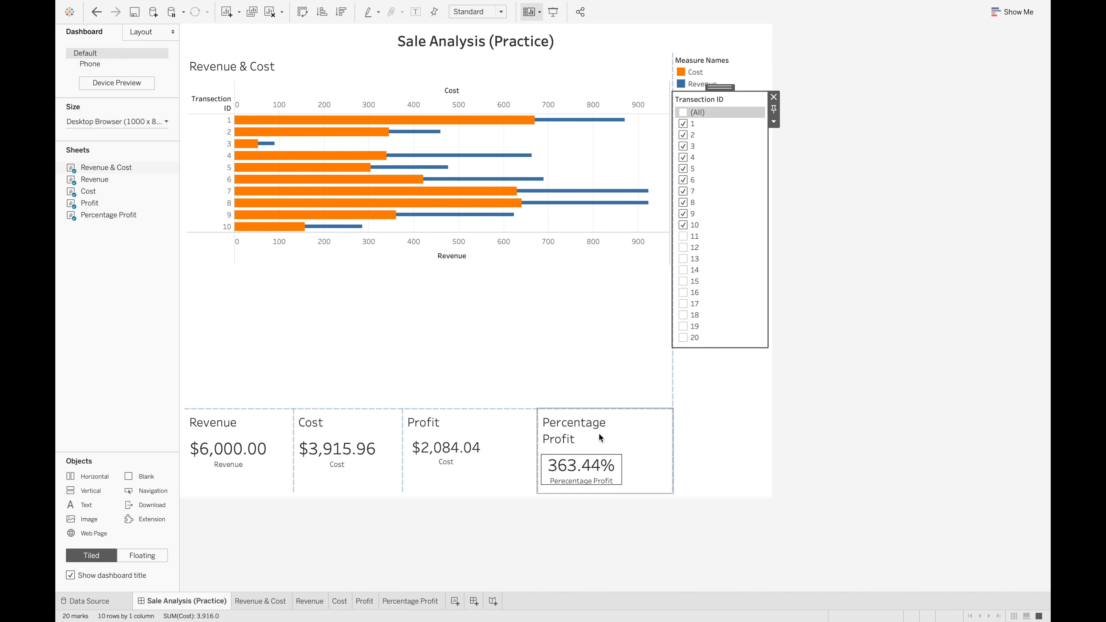
Compare the Percentage Profit card with the chart and extend the Transection ID filter with IDs 11 through 14
mouse_move(587, 462)
mouse_move(321, 194)
mouse_move(293, 141)
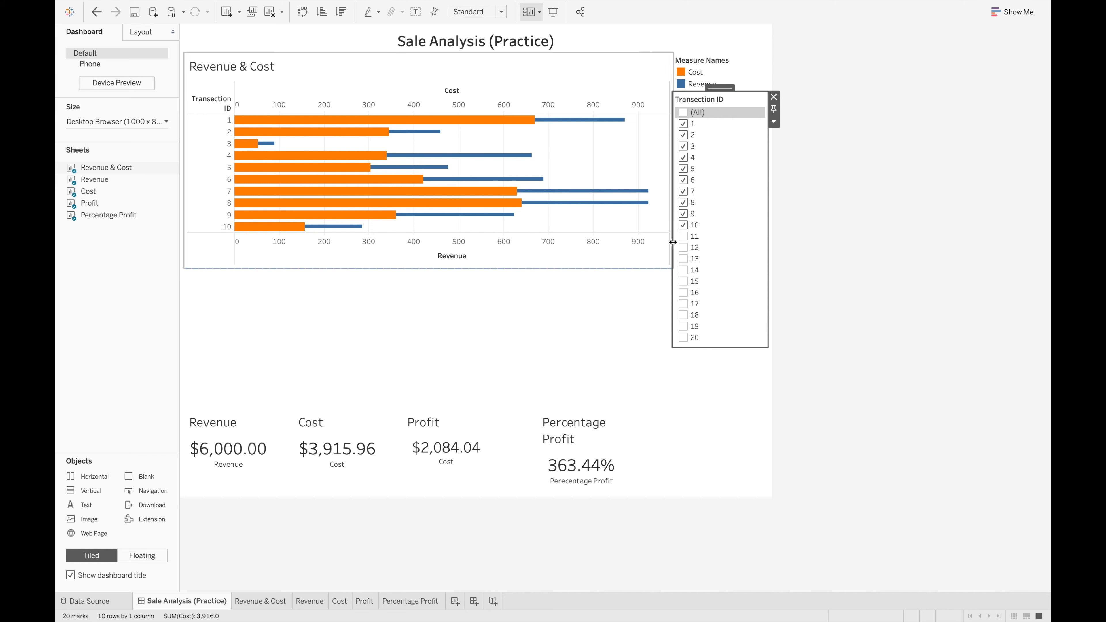
click(682, 238)
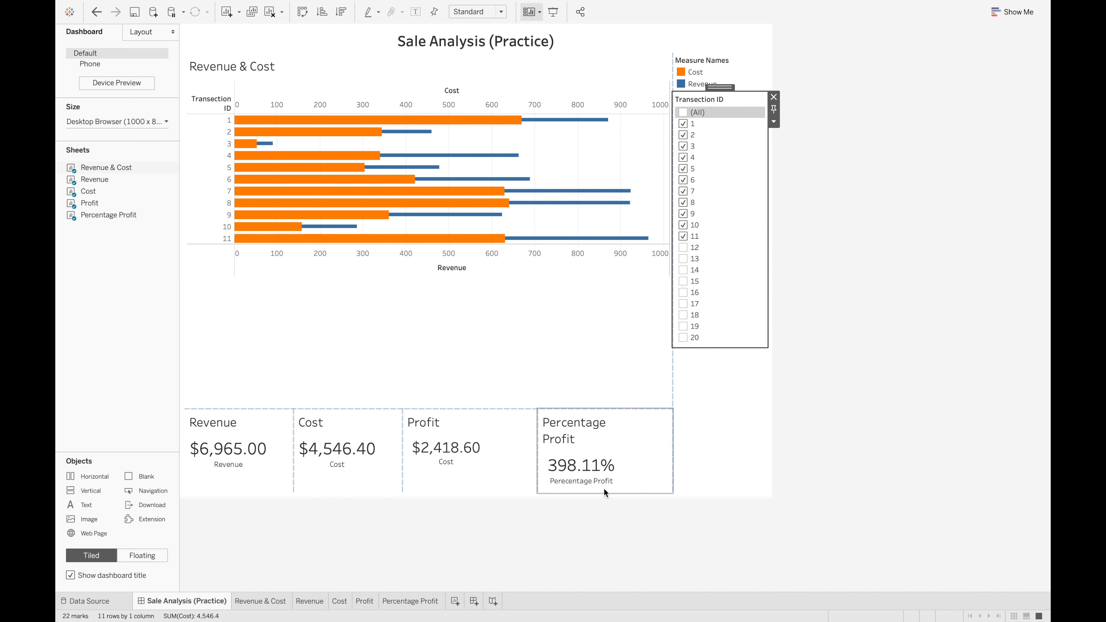
click(682, 248)
click(684, 259)
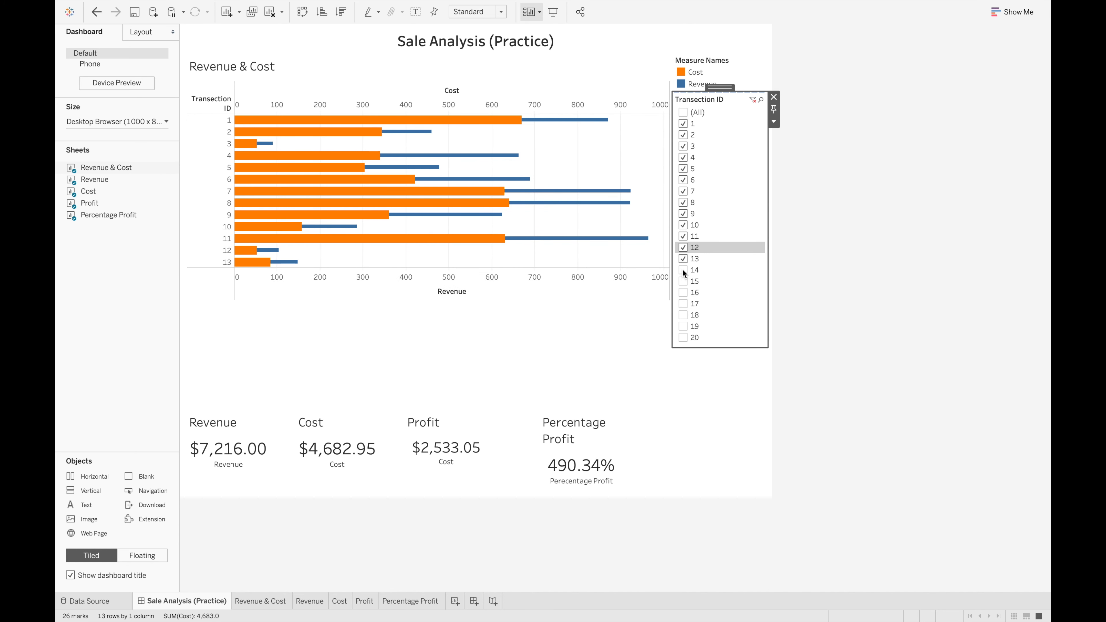
click(683, 269)
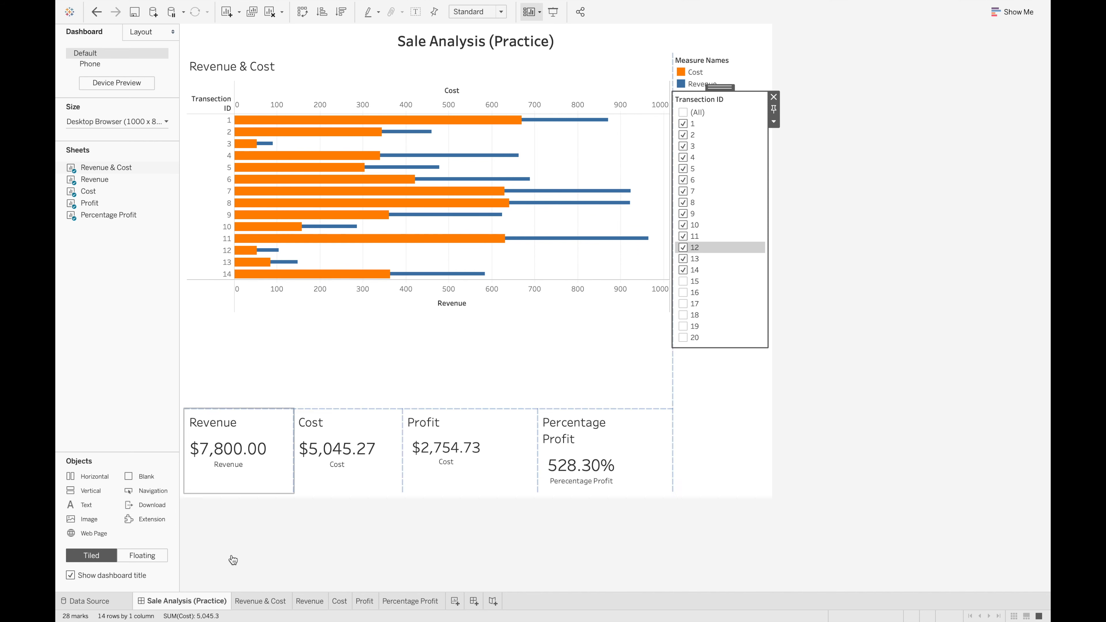
On the Percentage Profit worksheet, change the Percentage profit calculated field's formula to sum([Profit])/sum([Revenue])
click(397, 603)
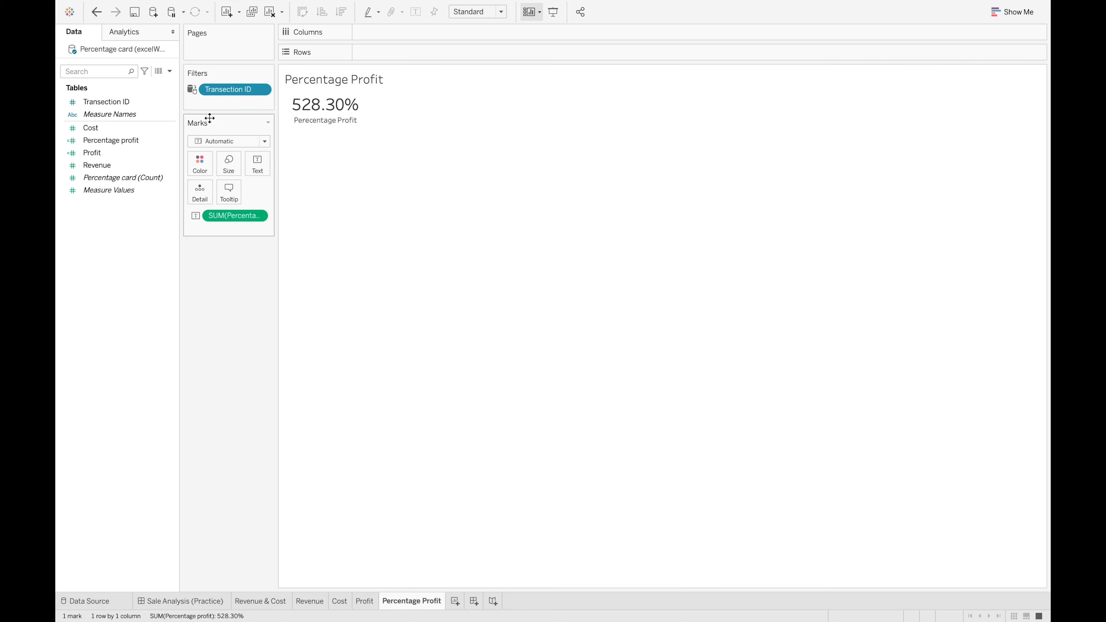
mouse_move(331, 105)
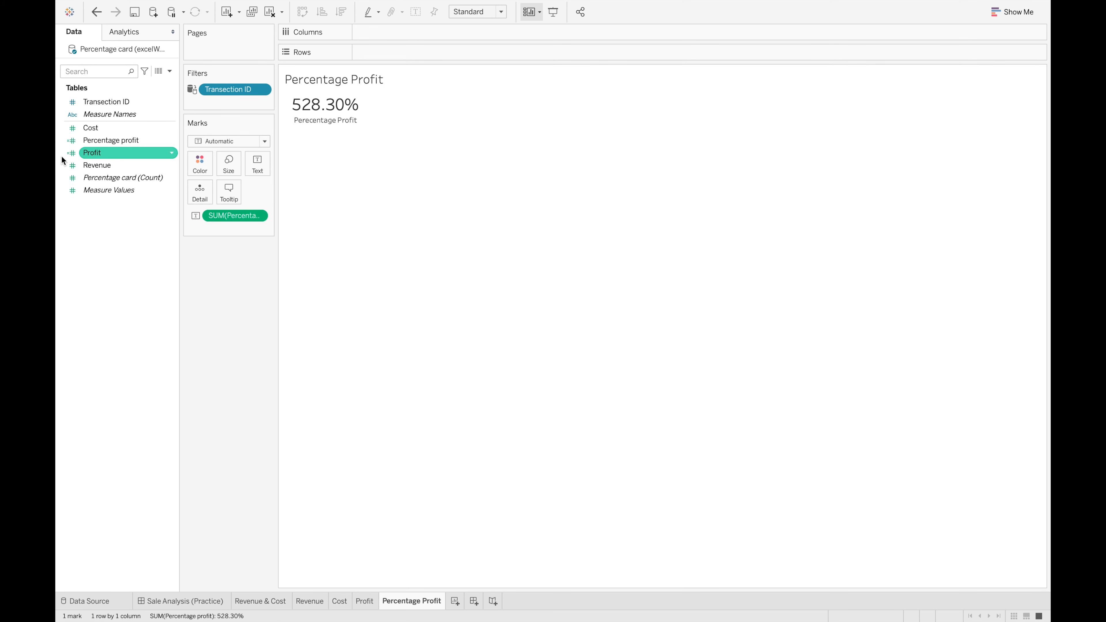
right_click(110, 140)
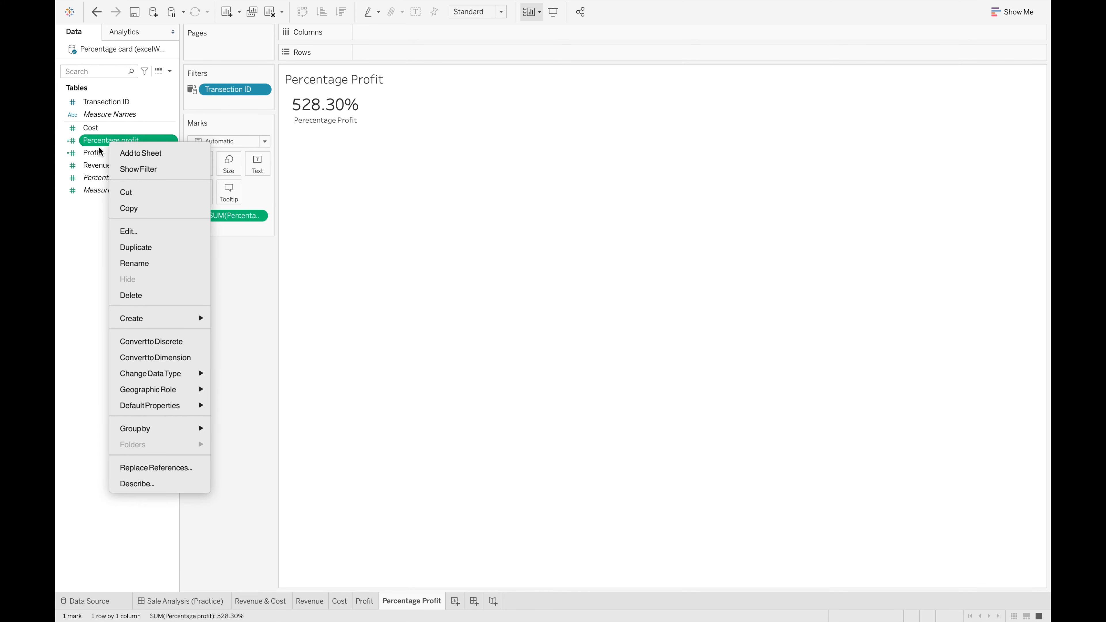
click(148, 231)
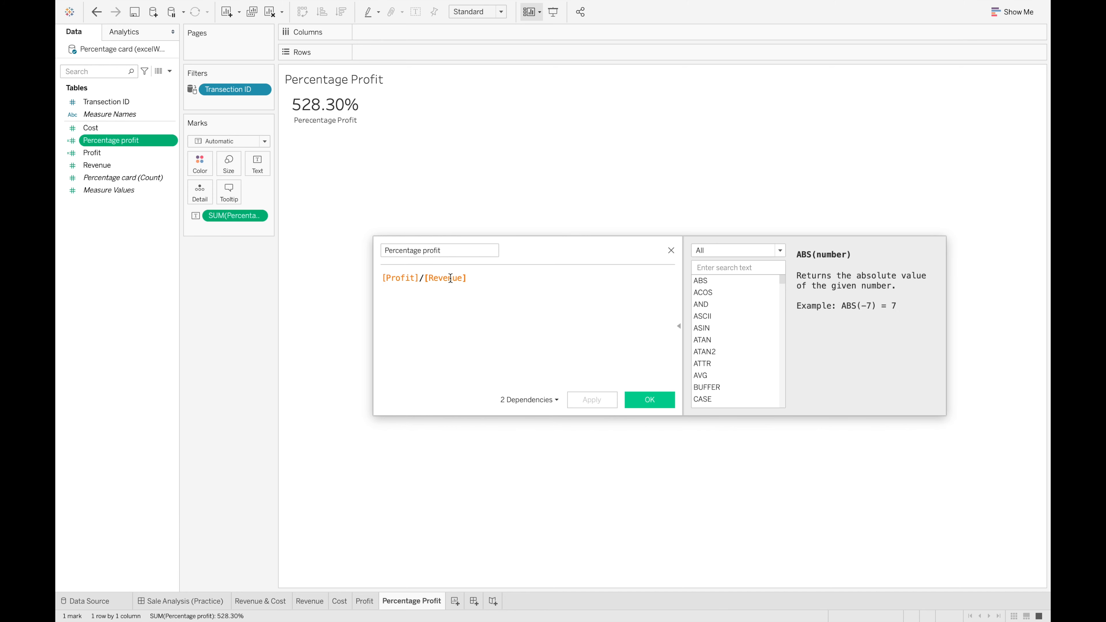
click(395, 279)
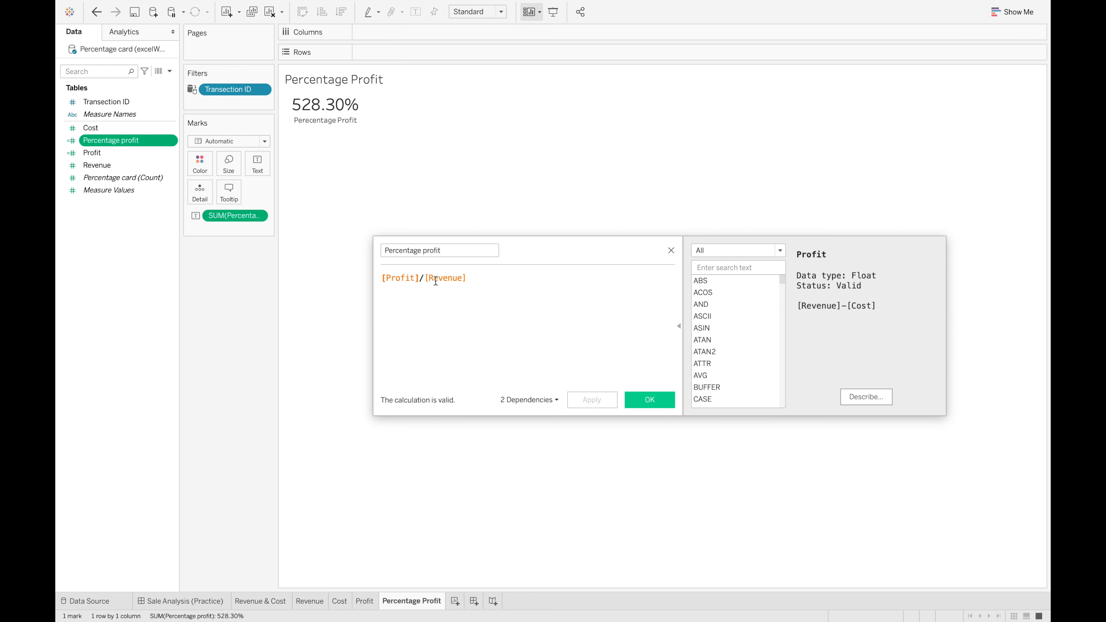
text(sum()
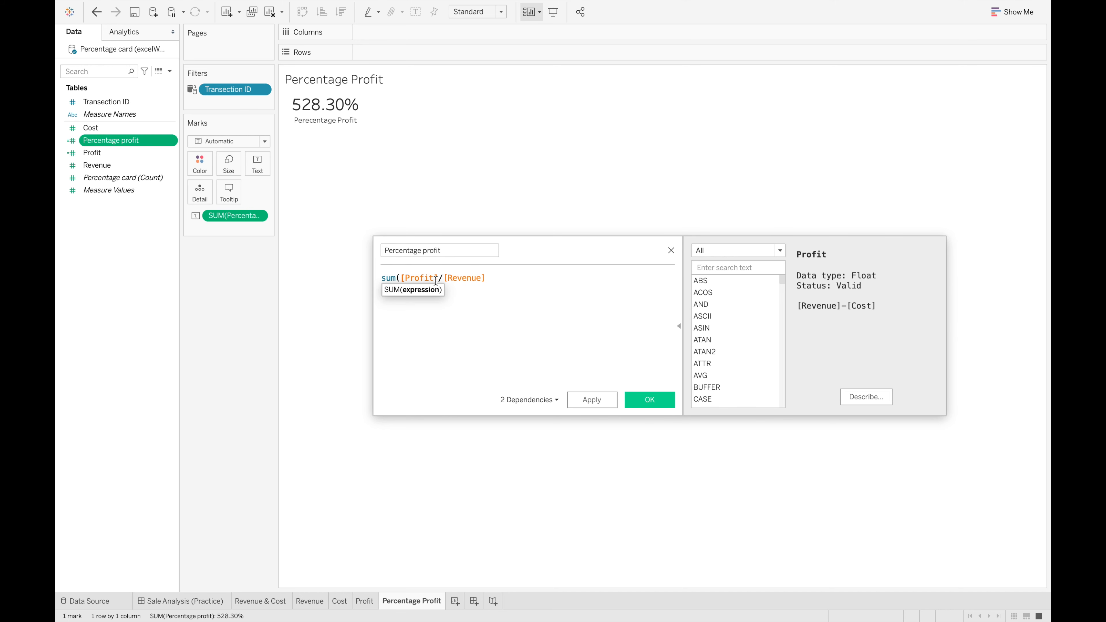
click(437, 278)
text()/)
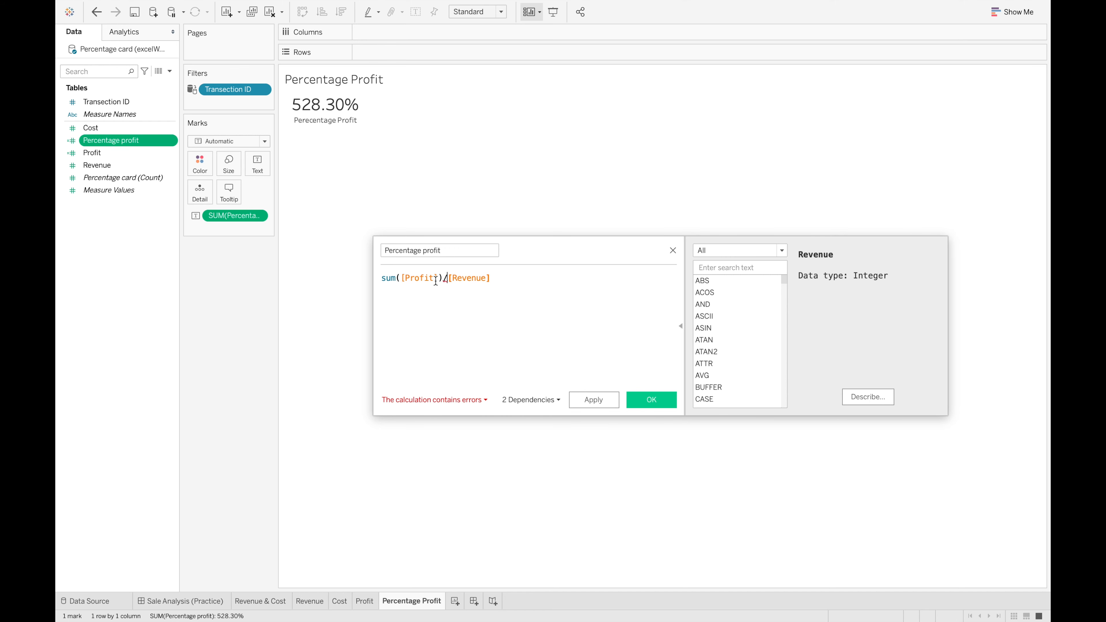
text(sum)
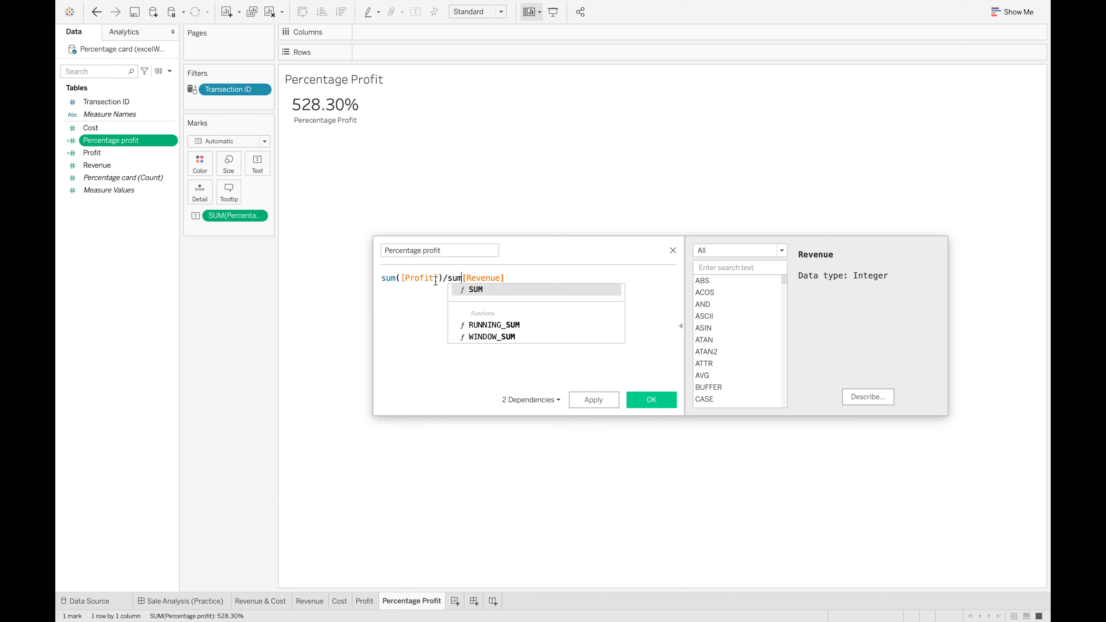
text(()
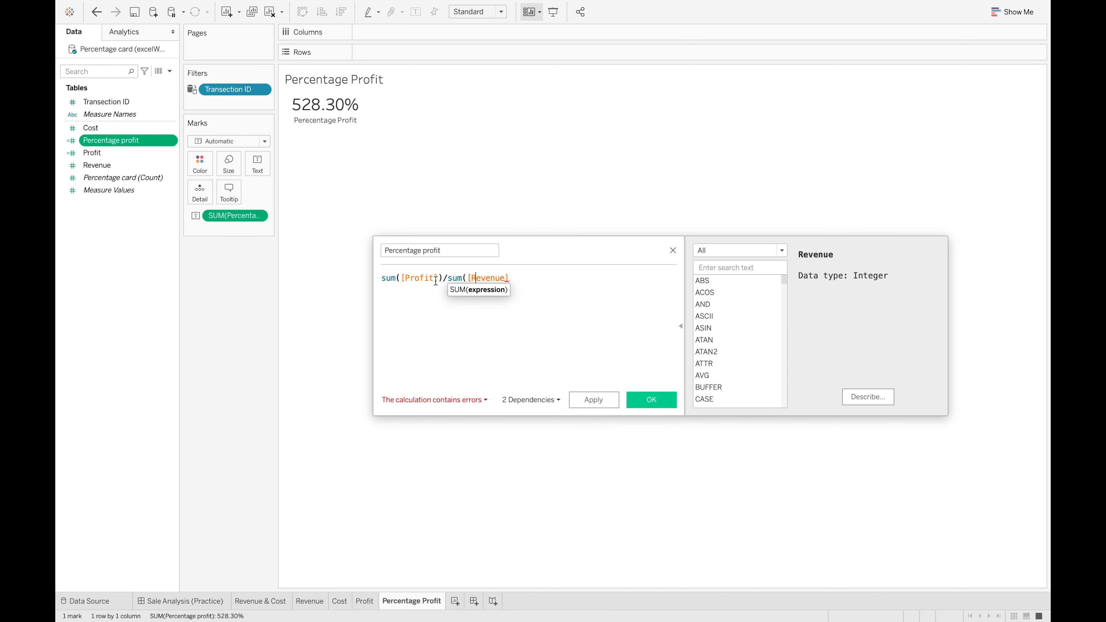
key(End)
text())
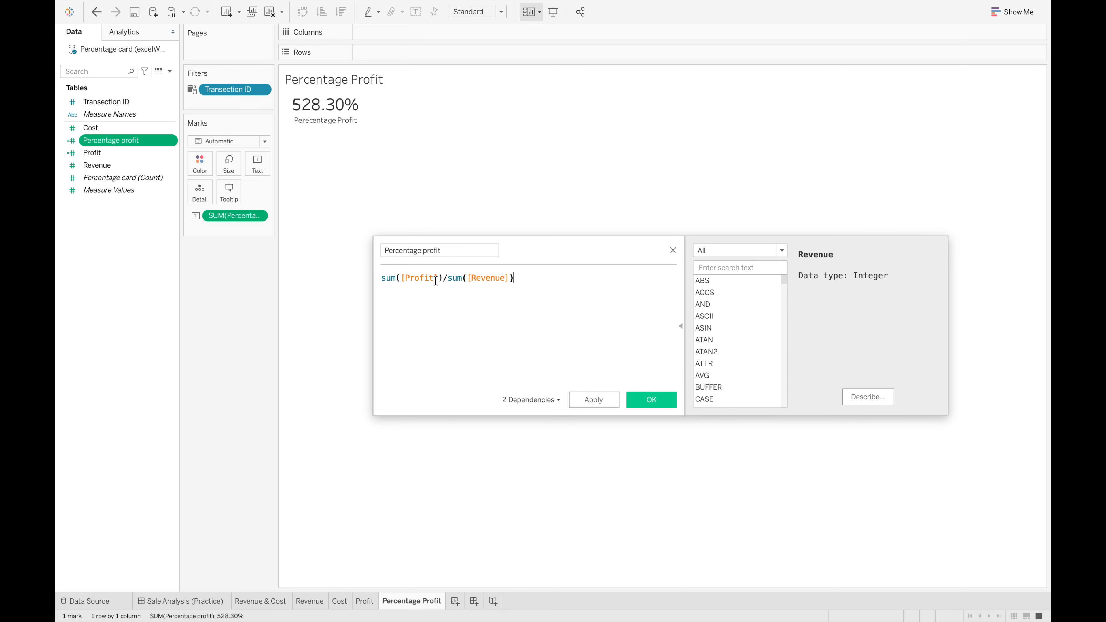
click(608, 402)
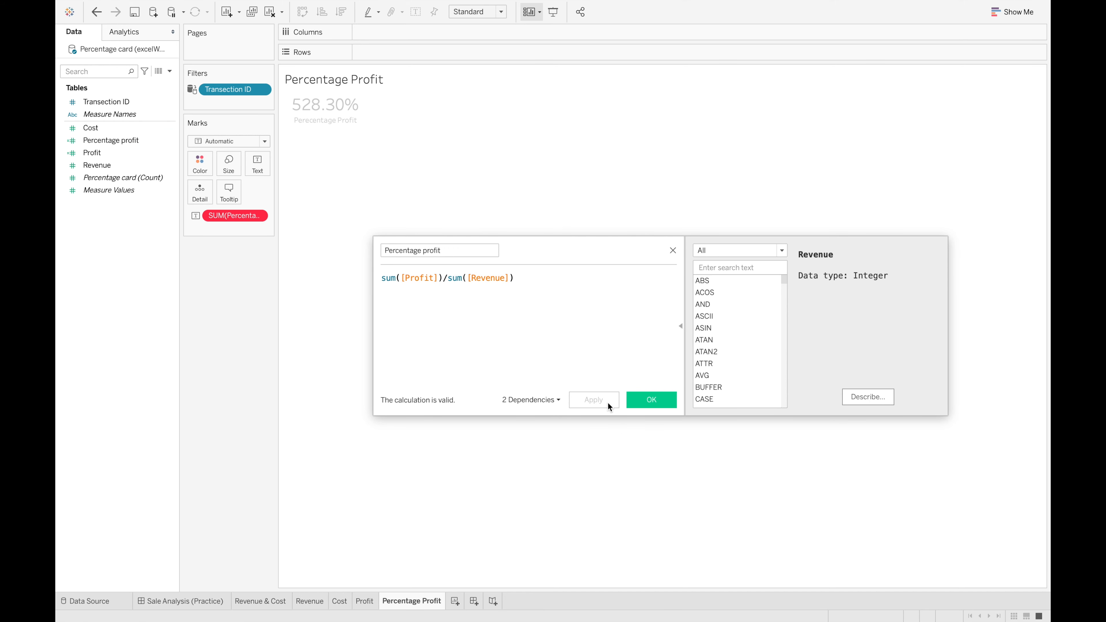
click(651, 398)
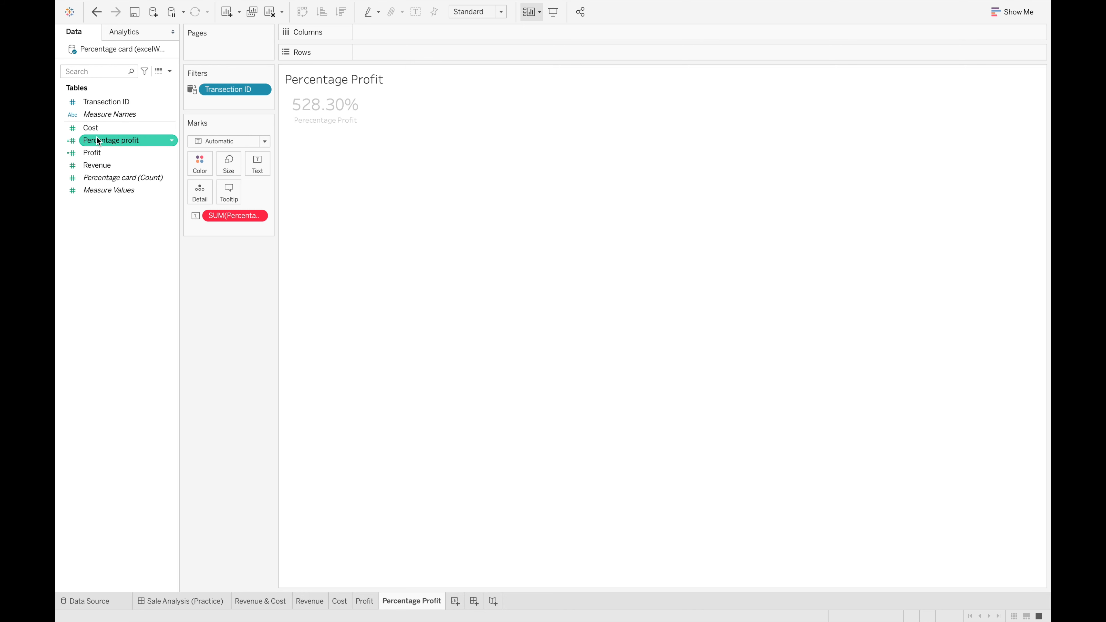
Replace the invalid SUM(Percentage profit) in the card's label with AGG(Percentage profit) above the caption, and remove the old SUM field from the marks
drag(100, 142, 253, 161)
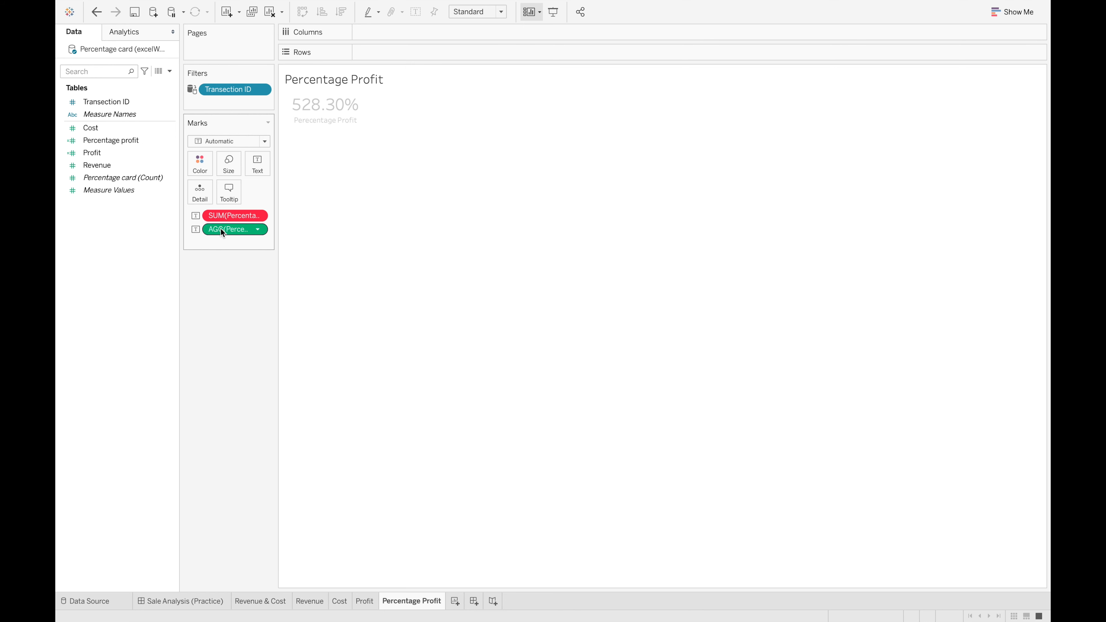
click(267, 165)
click(364, 191)
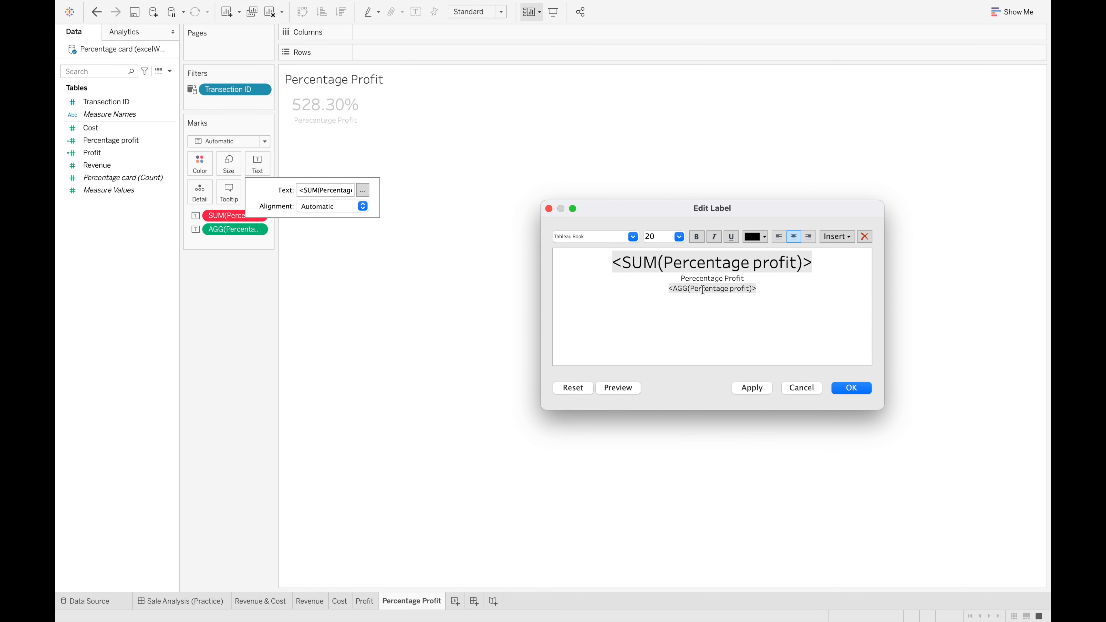
mouse_move(809, 266)
mouse_down()
mouse_move(593, 261)
mouse_move(845, 260)
mouse_move(794, 259)
mouse_move(831, 260)
mouse_up()
key(BackSpace)
drag(758, 289, 668, 289)
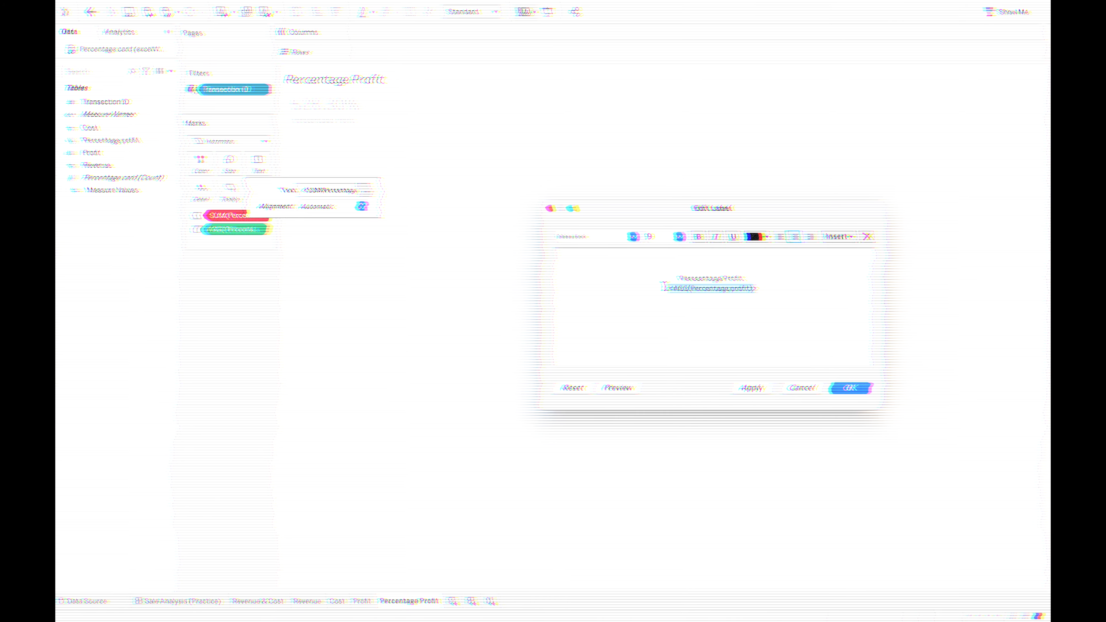
key(super+x)
click(713, 261)
key(super+v)
click(861, 388)
drag(224, 216, 343, 165)
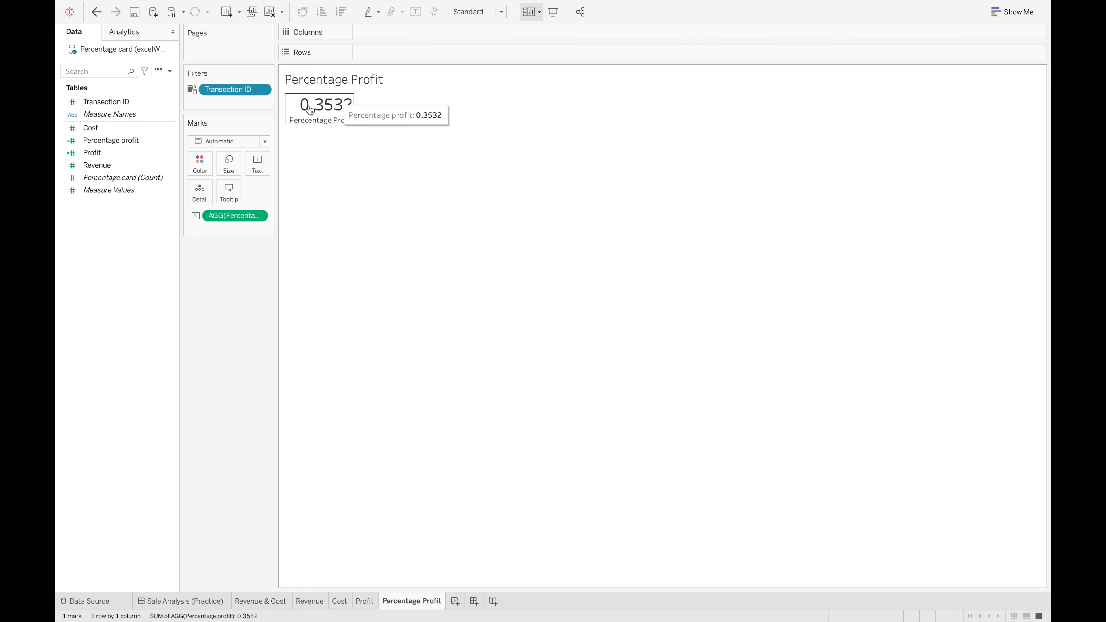
Format the AGG(Percentage profit) value as a percentage with 2 decimal places and centre its horizontal alignment
mouse_move(331, 114)
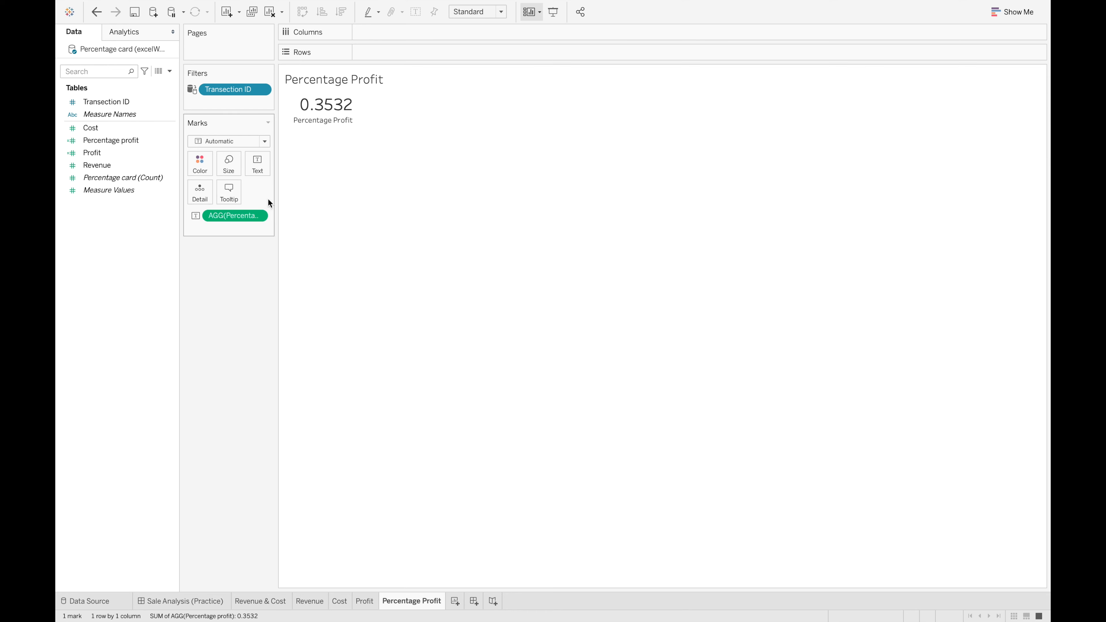
click(257, 216)
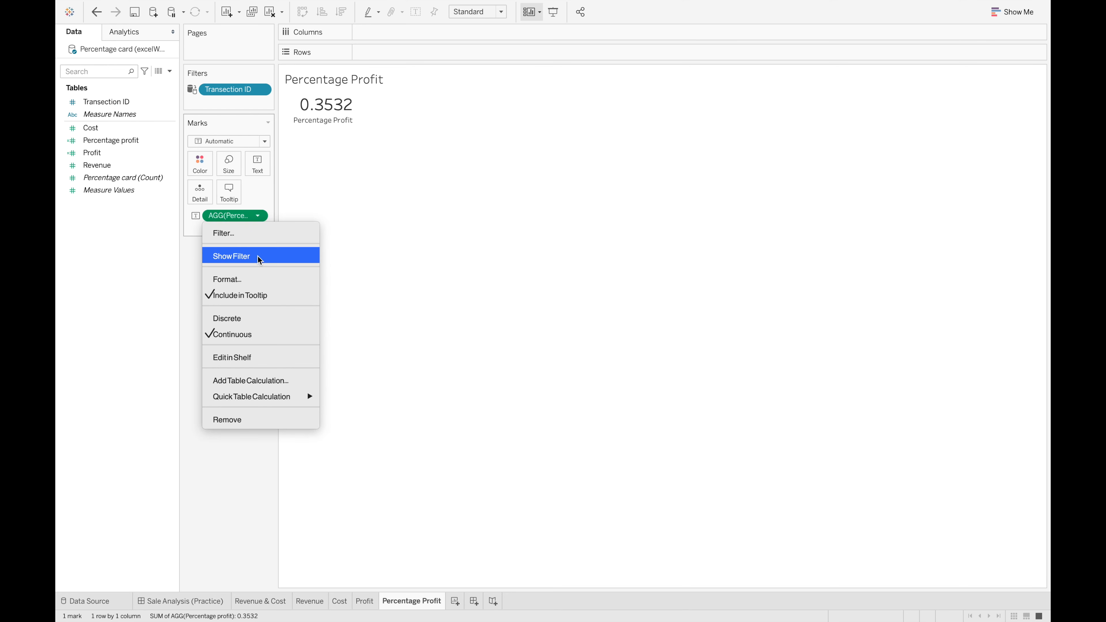
click(246, 279)
click(164, 147)
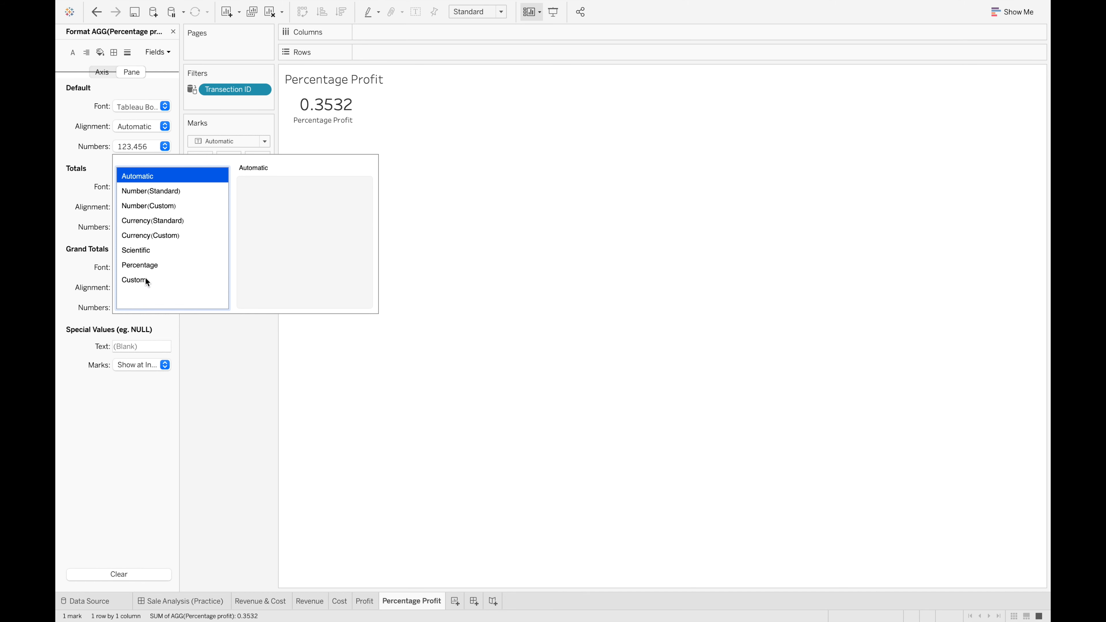
click(141, 266)
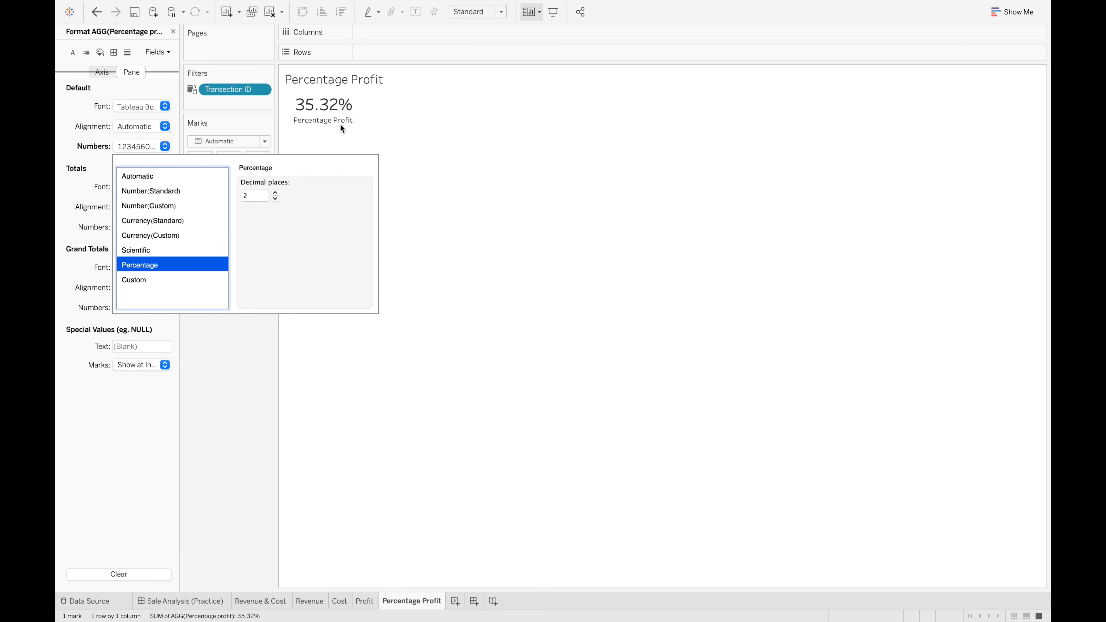
click(434, 134)
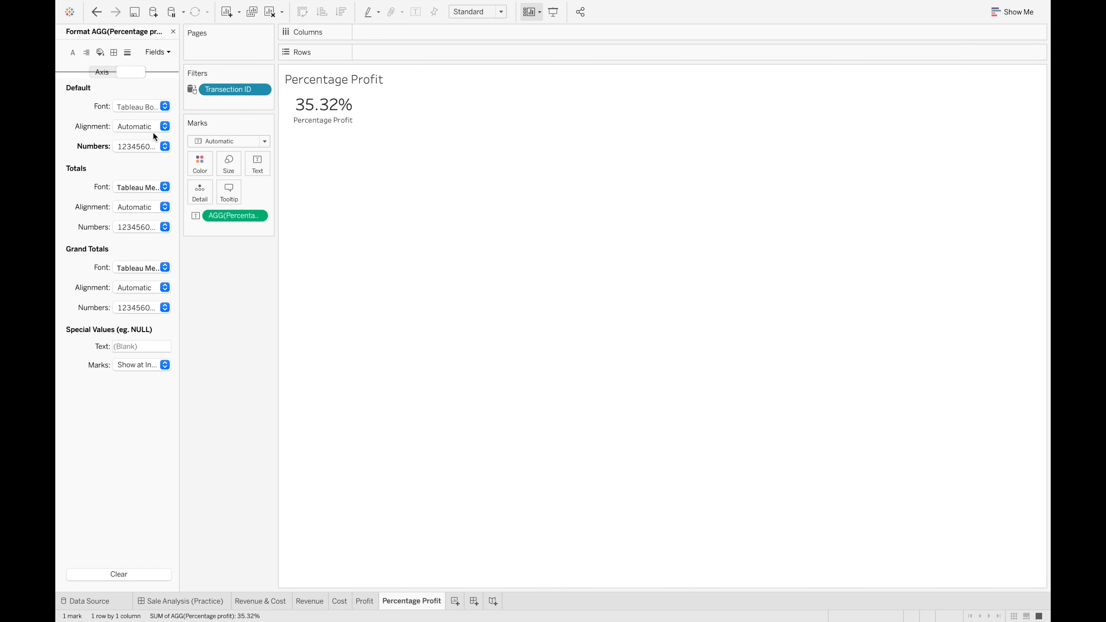
click(145, 126)
click(145, 181)
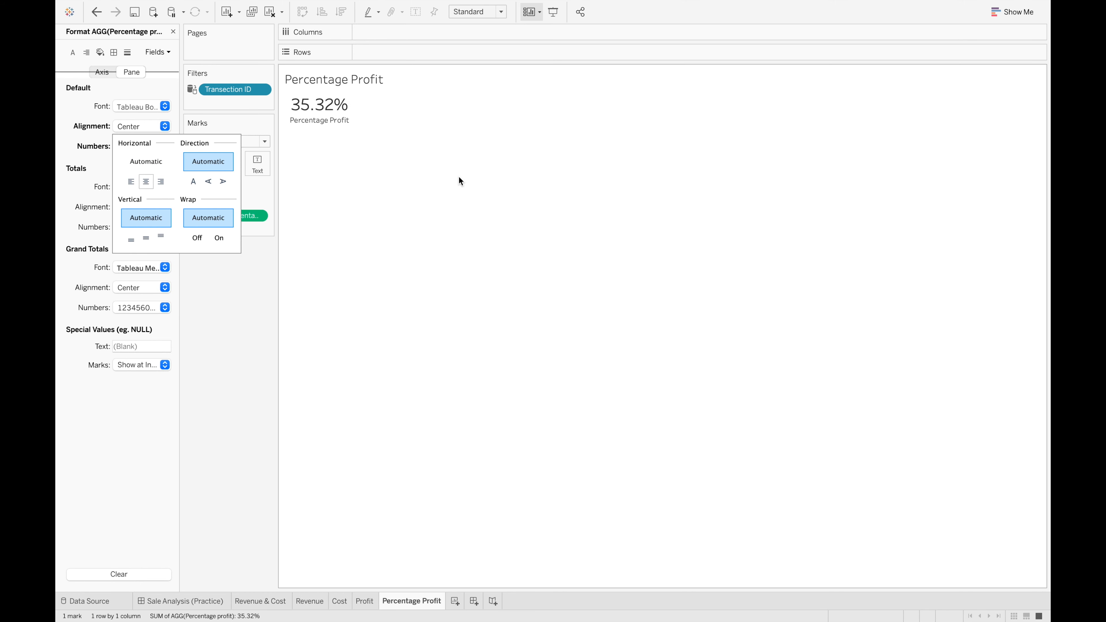
click(492, 180)
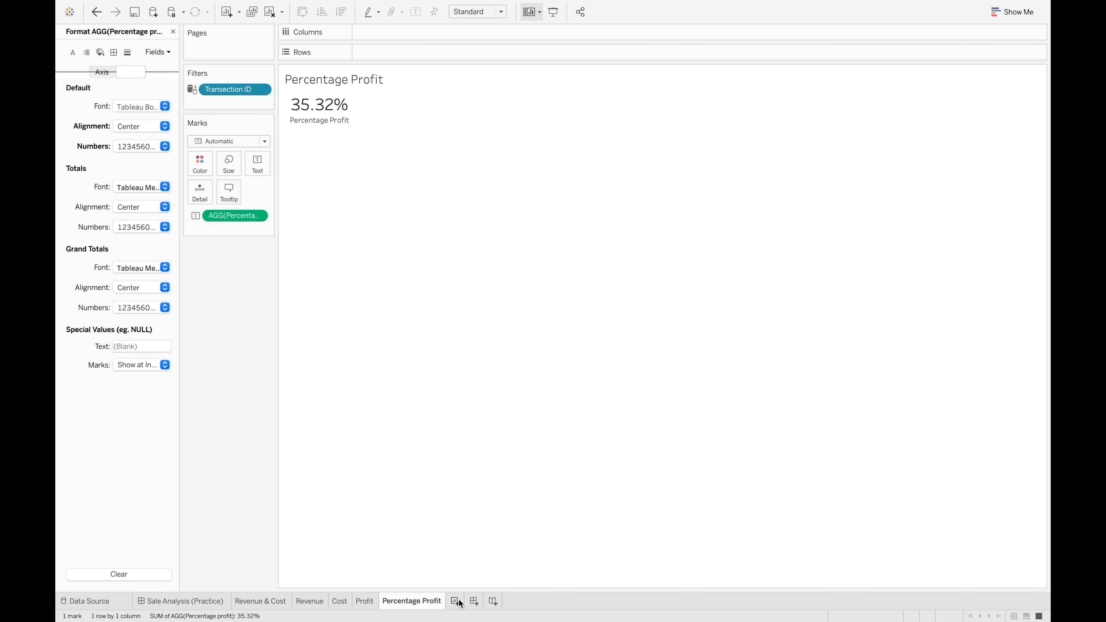
Return to the Sale Analysis (Practice) dashboard and add IDs 15 through 20 to the Transection ID filter
click(213, 602)
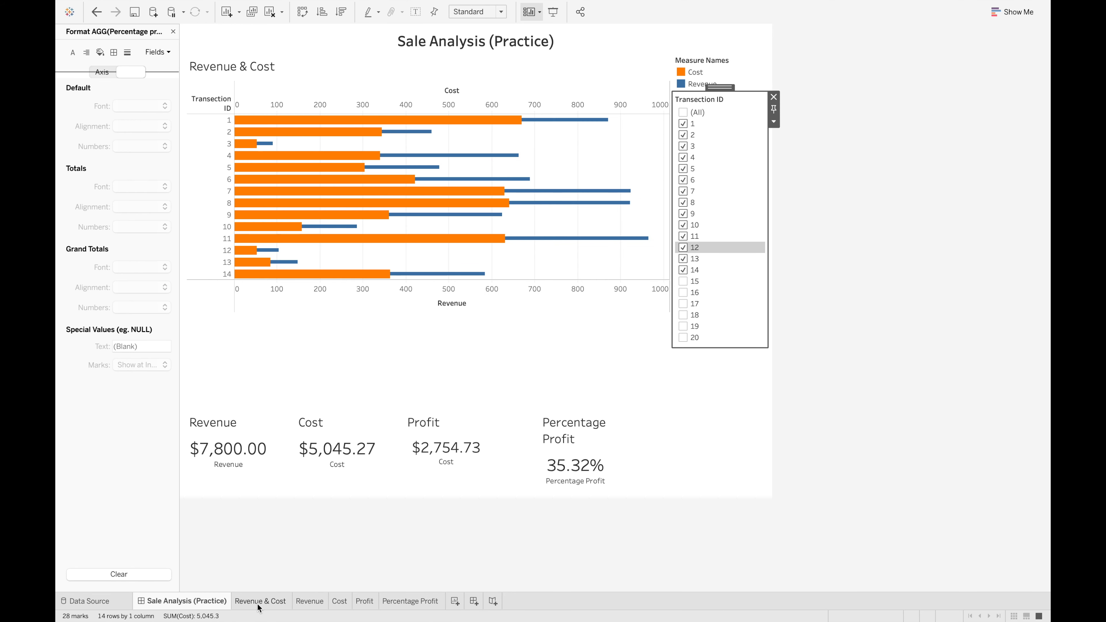
click(503, 520)
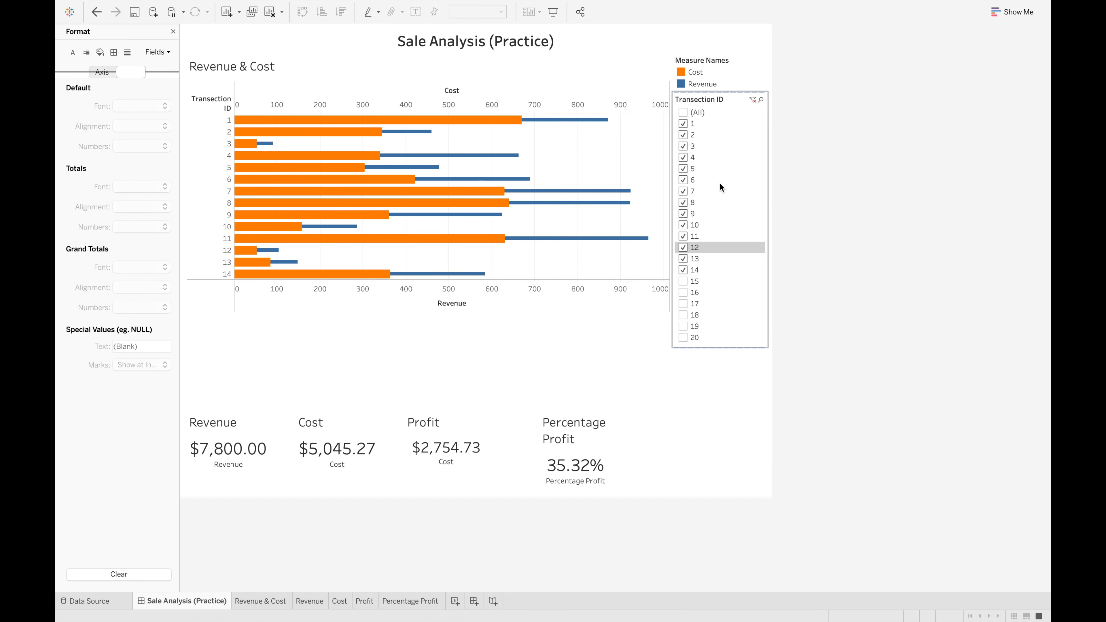
click(684, 281)
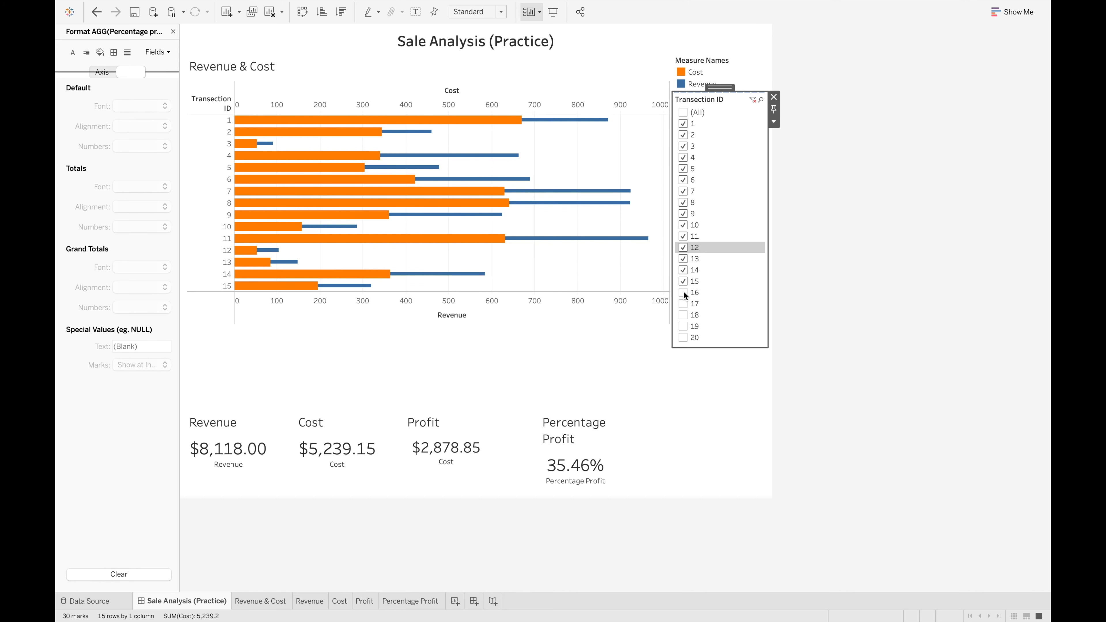
click(683, 293)
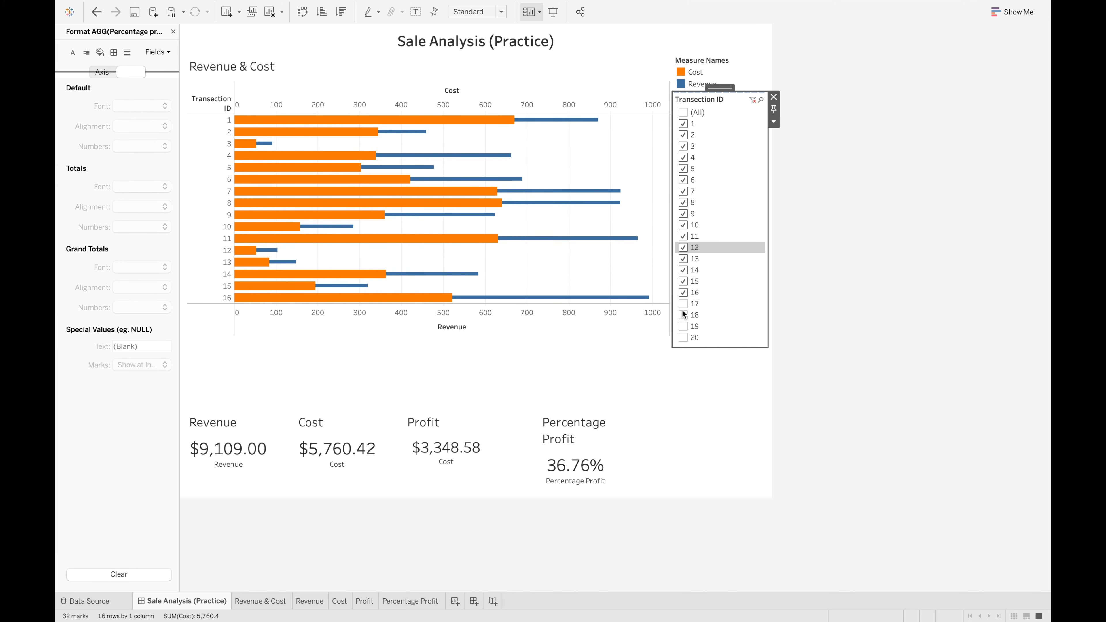
click(682, 305)
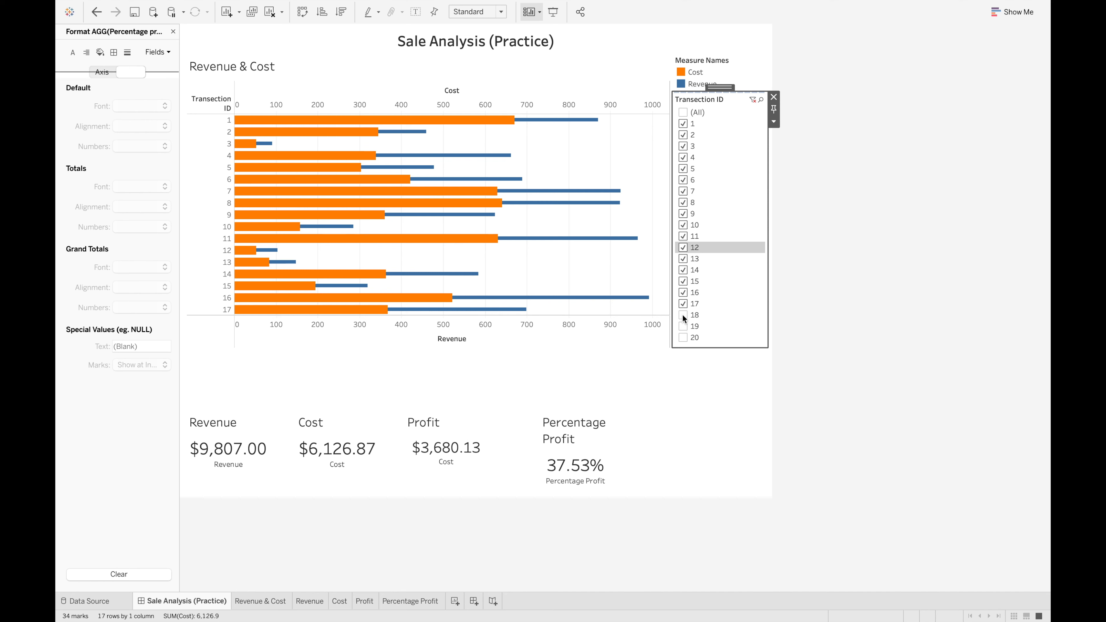
click(682, 315)
click(683, 326)
click(684, 337)
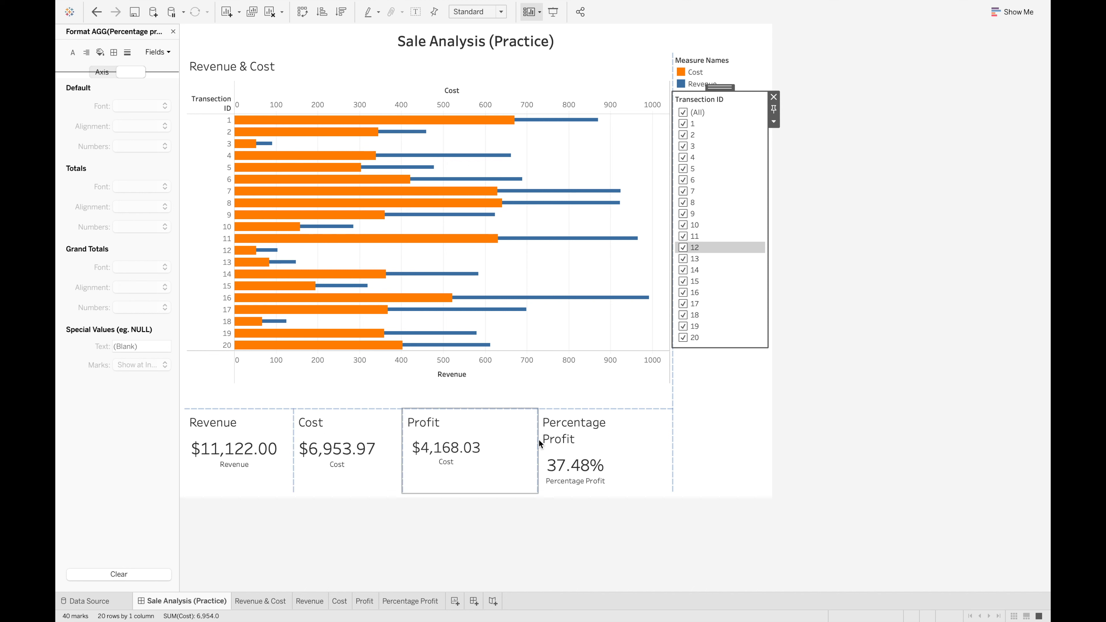
Widen the Cost card slightly and hide the worksheet titles of the Revenue, Cost, Profit and Percentage Profit cards
drag(401, 423, 412, 423)
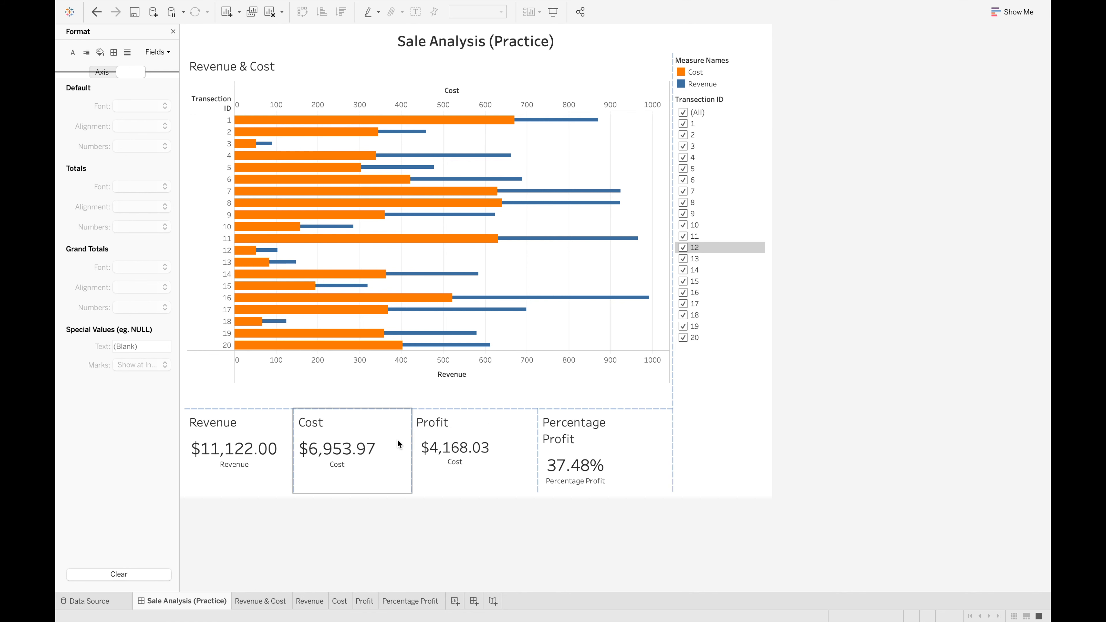
click(254, 423)
right_click(211, 424)
click(250, 463)
click(333, 427)
right_click(333, 427)
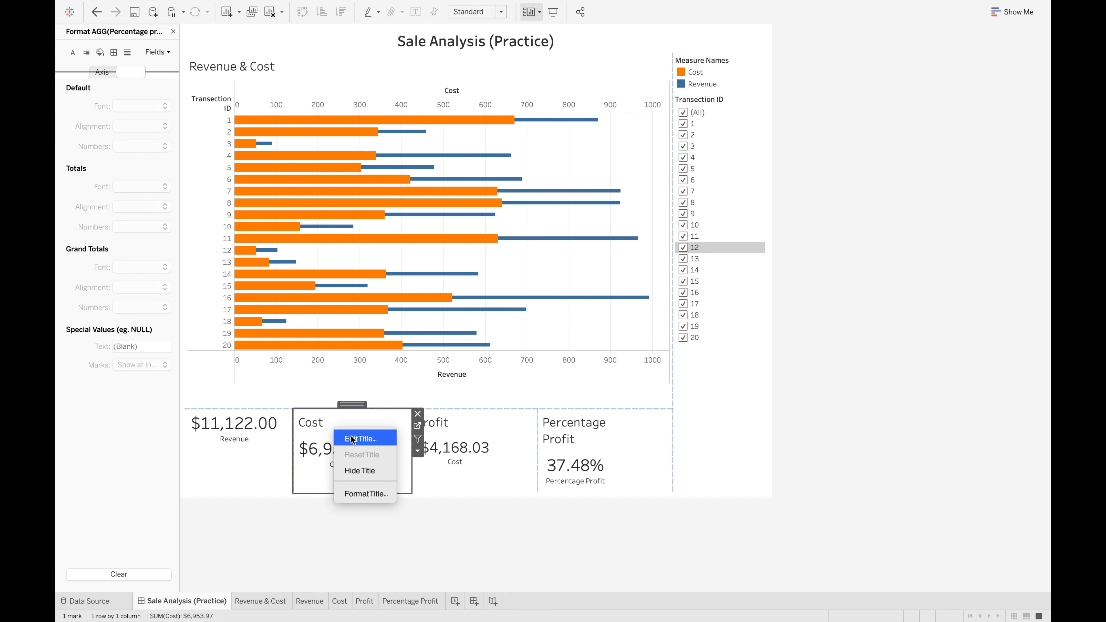
click(375, 477)
click(476, 430)
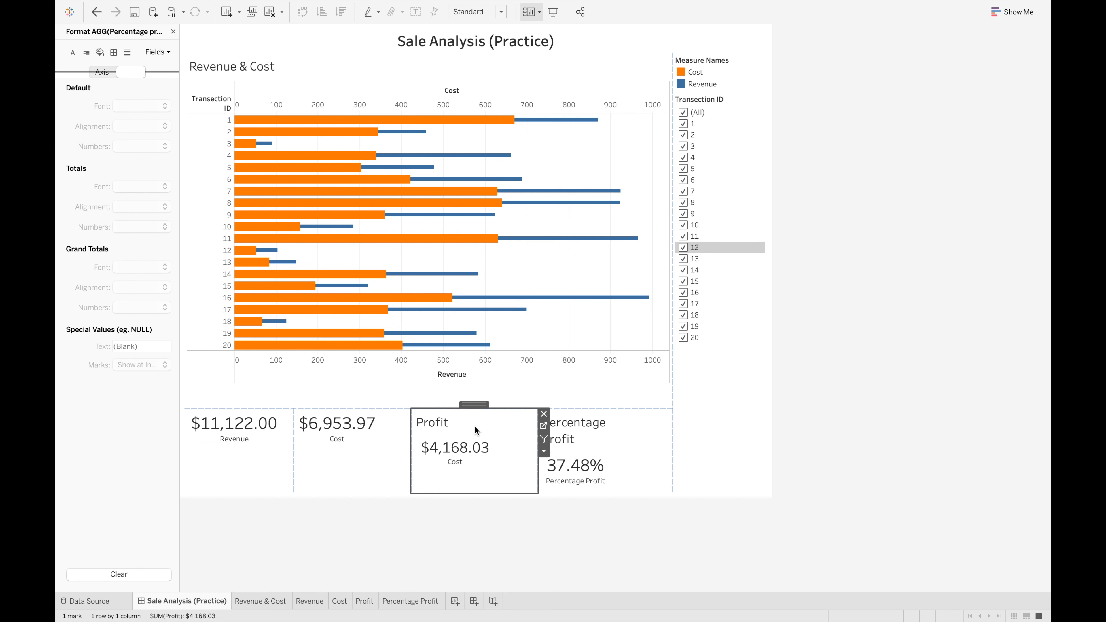
right_click(476, 430)
click(506, 495)
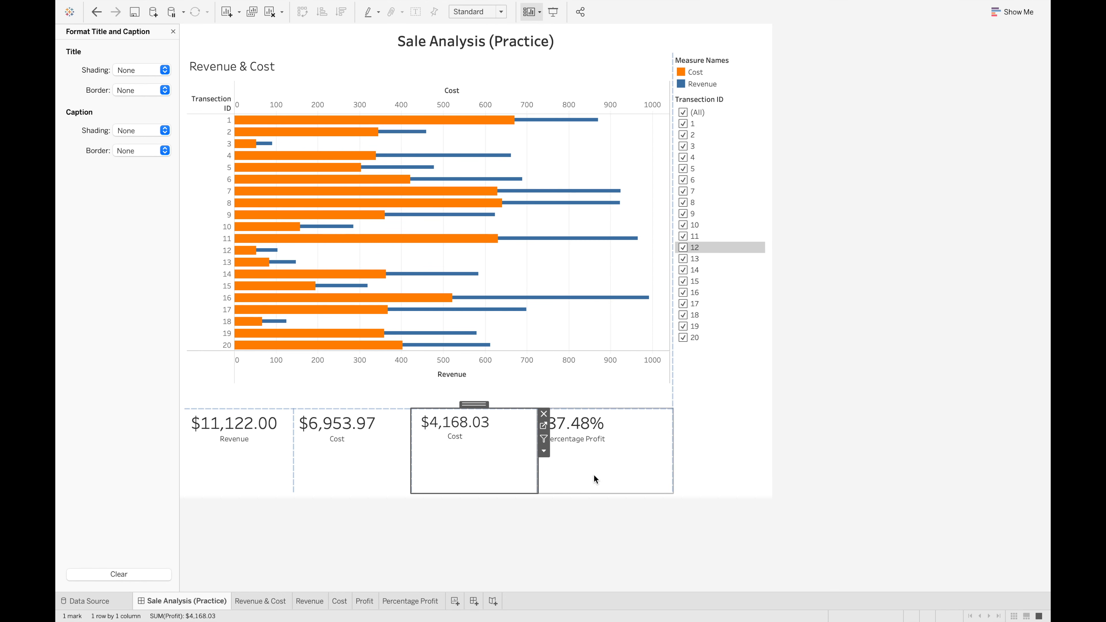
Set the Percentage Profit and Profit cards on the dashboard to Fit Width
click(592, 480)
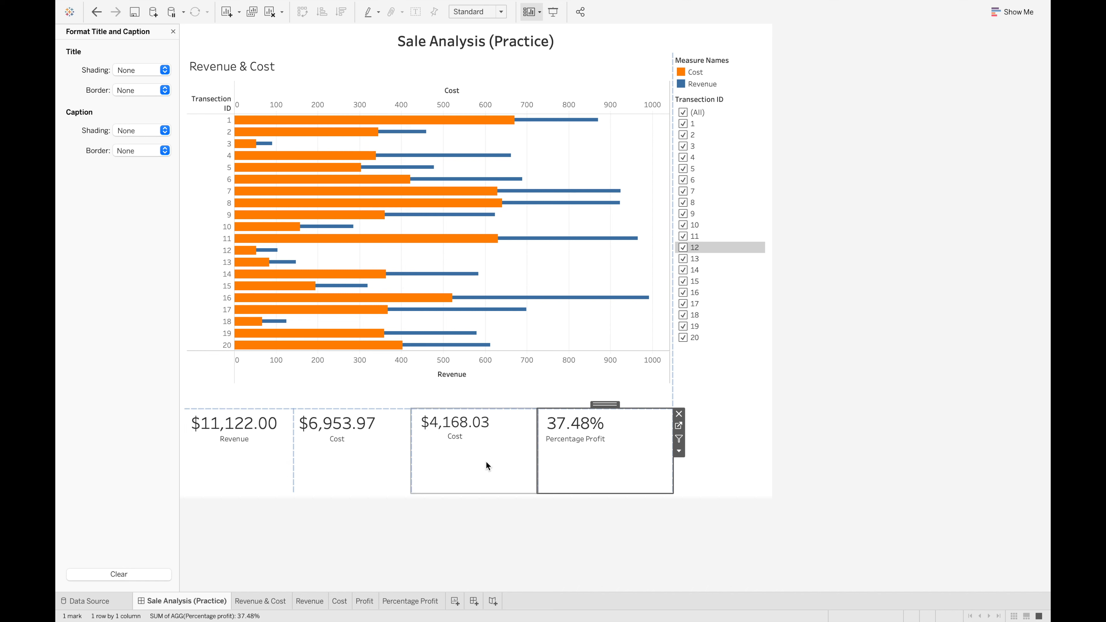
click(503, 13)
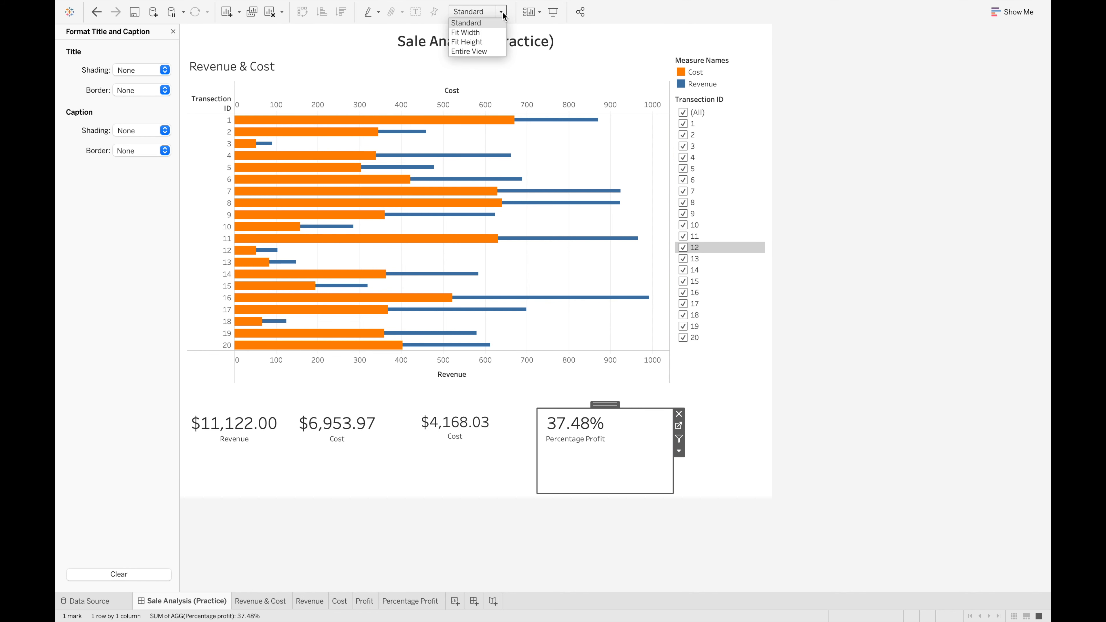
click(471, 34)
click(518, 438)
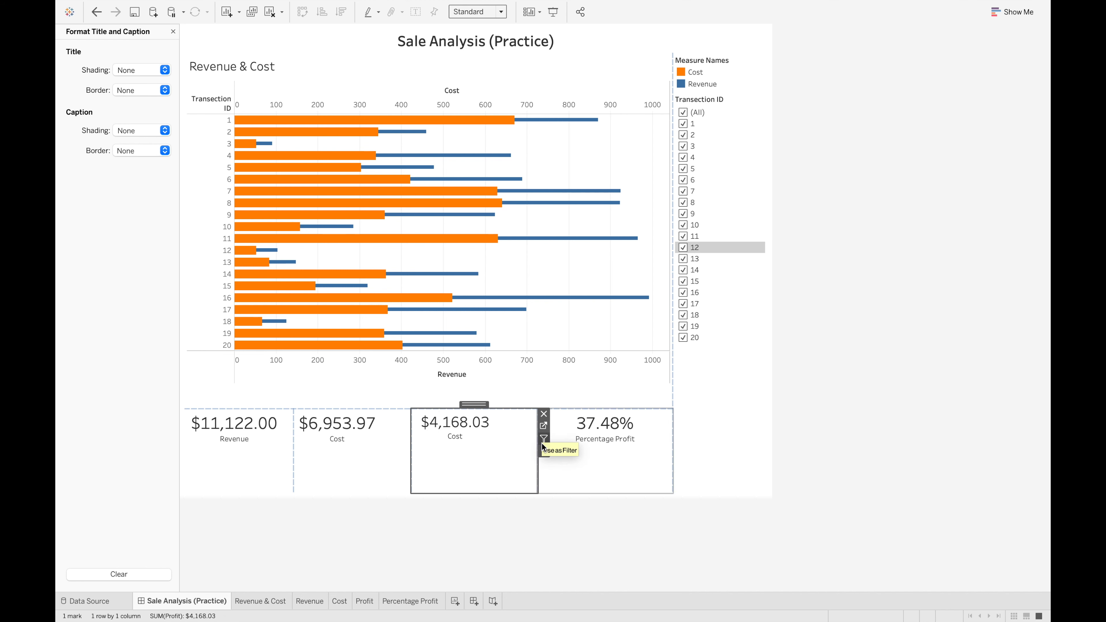
click(500, 13)
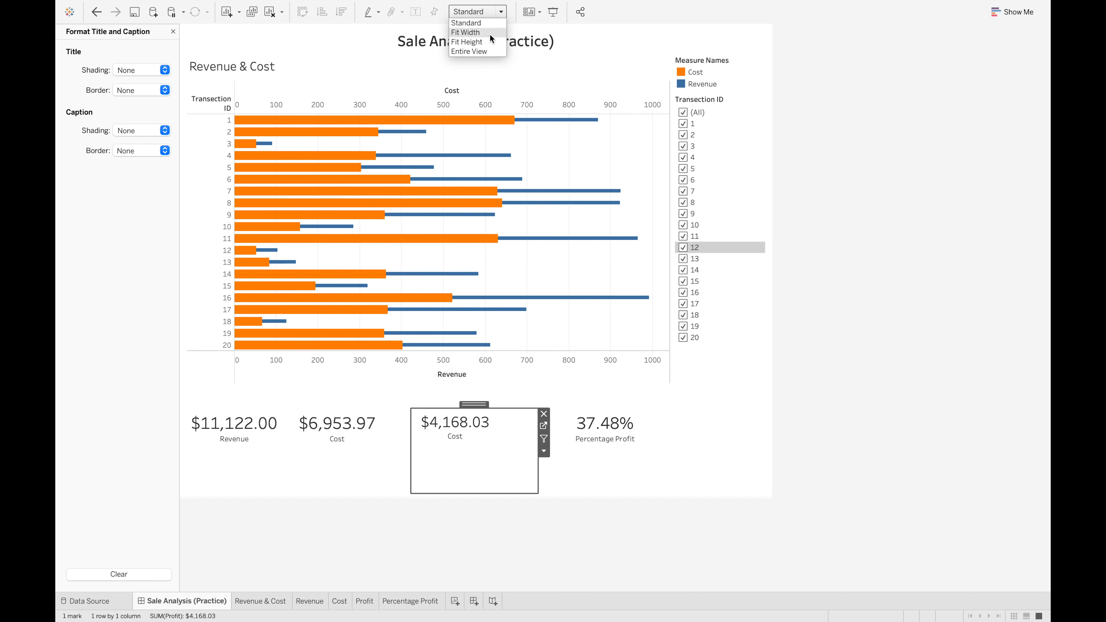
click(491, 35)
Try the Fit Height sizing on the Cost card
click(375, 453)
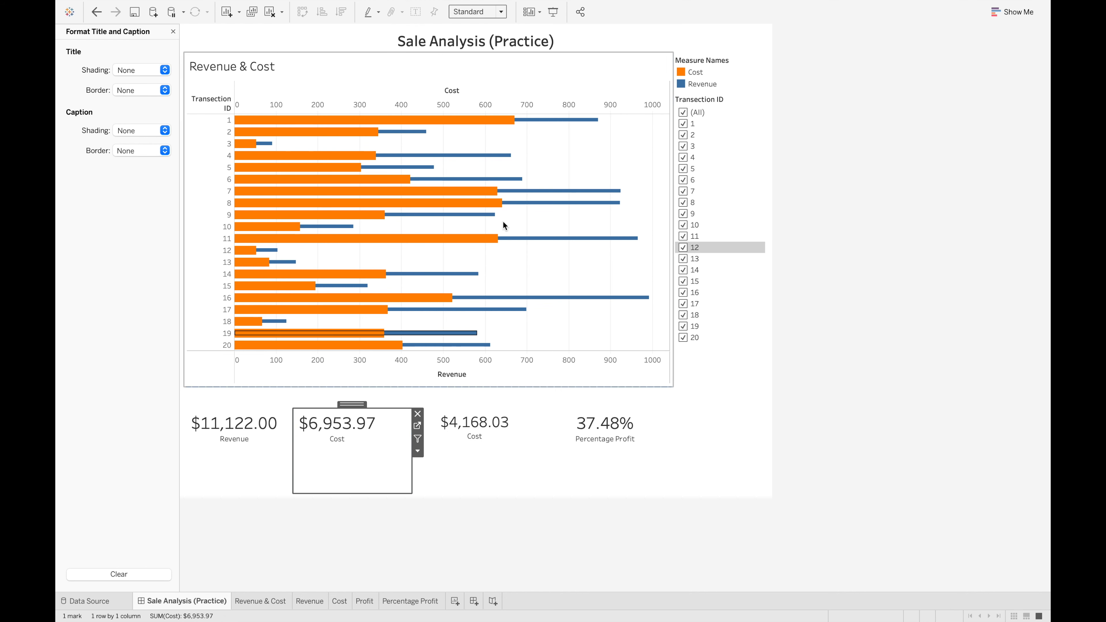
click(501, 12)
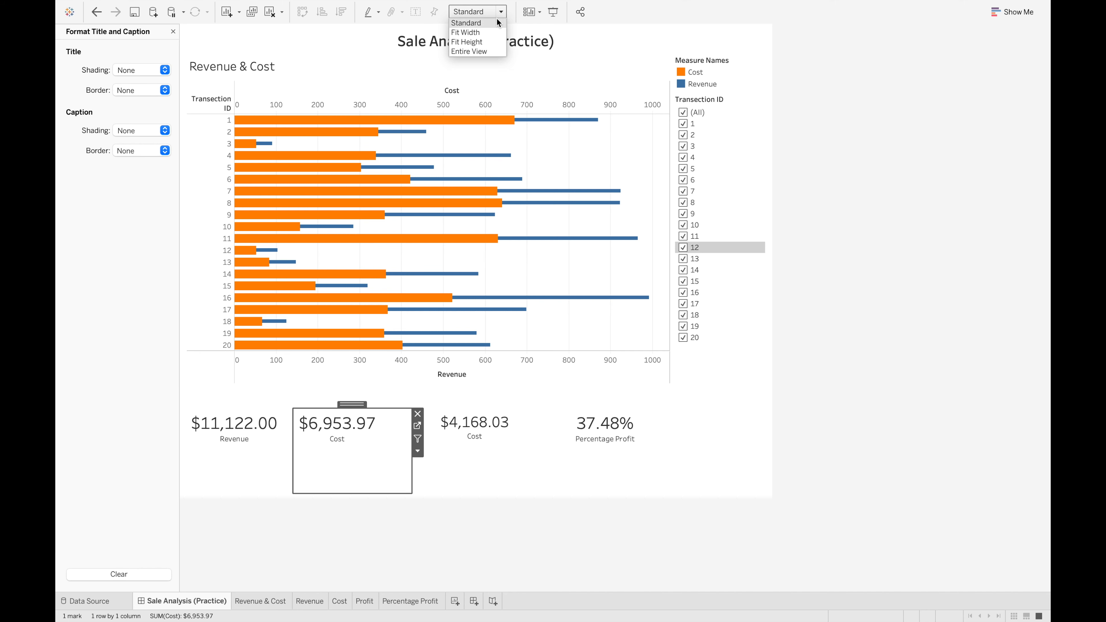
click(483, 42)
Set the Revenue and Cost cards to Fit Width and deselect the dashboard items
click(270, 458)
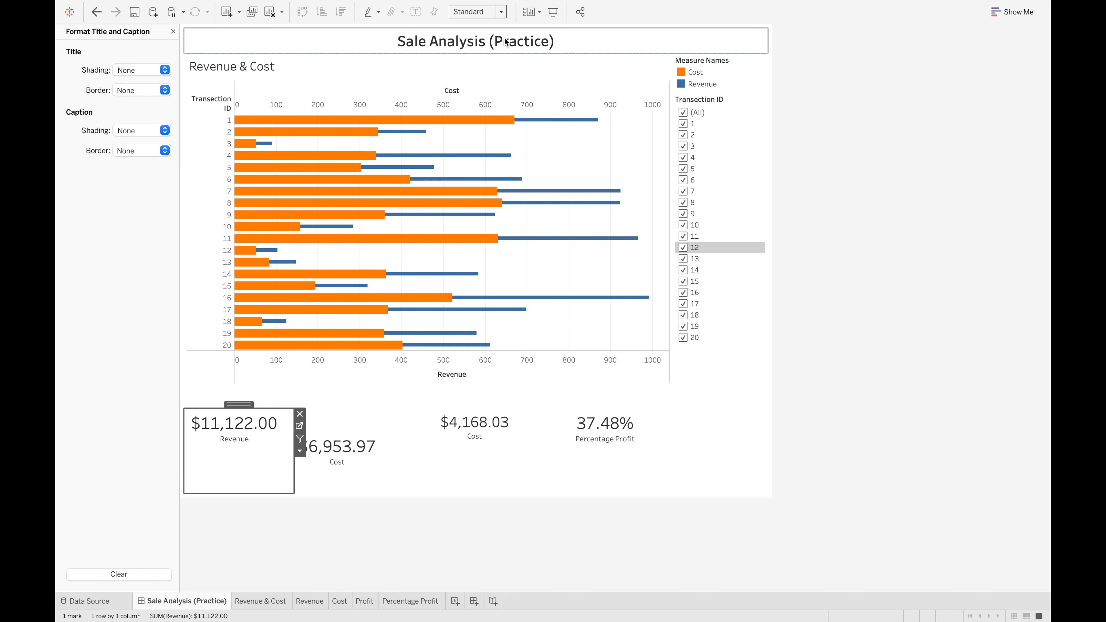
click(500, 12)
click(483, 42)
click(386, 468)
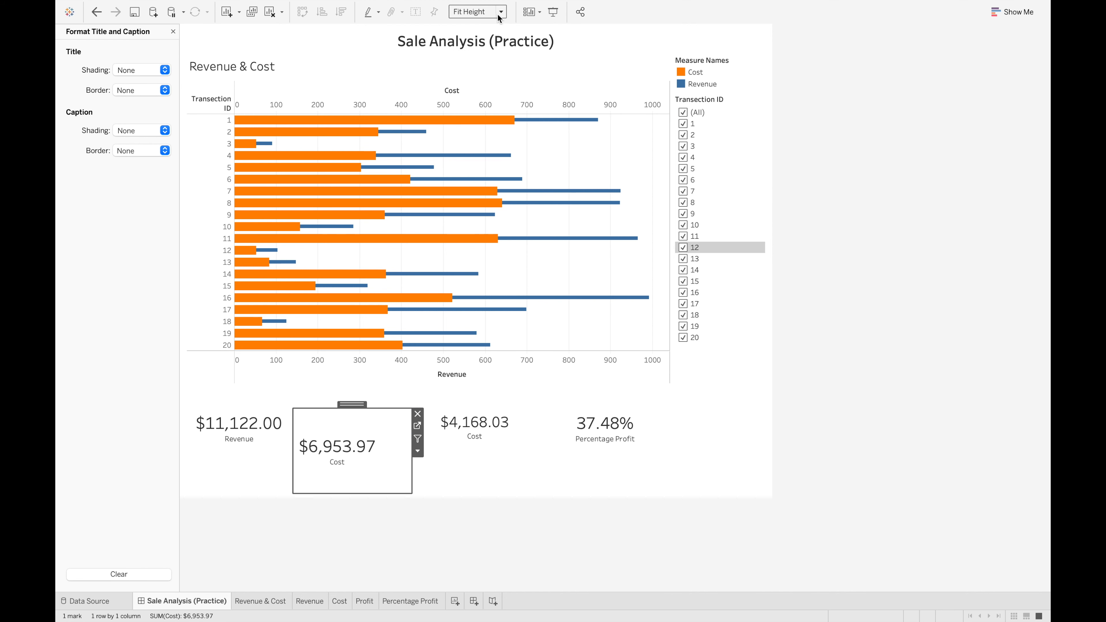
click(479, 11)
click(466, 24)
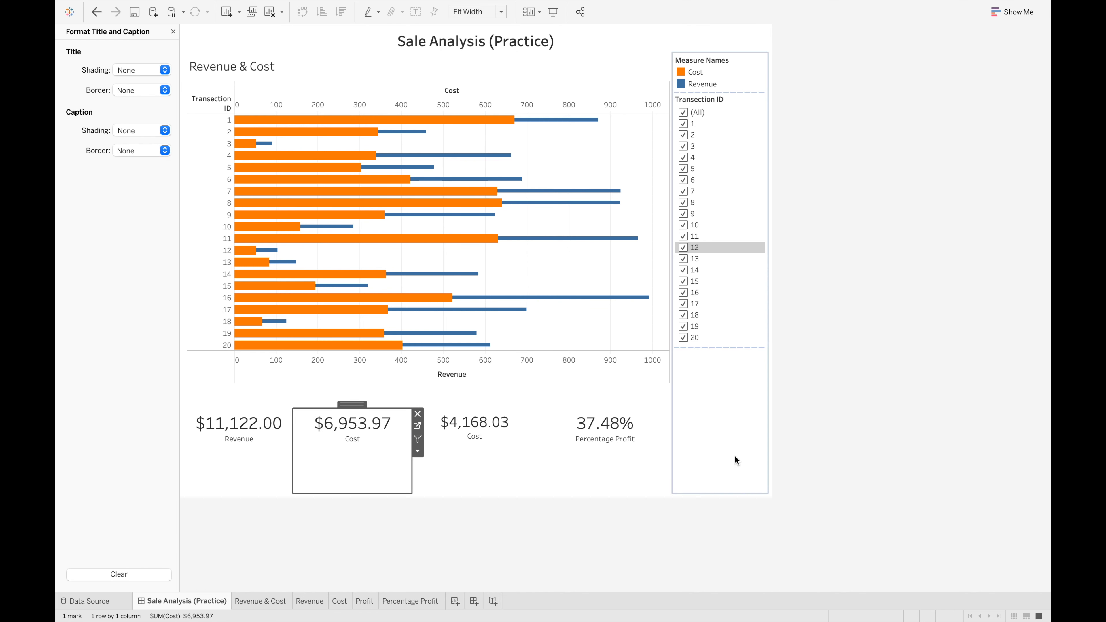
click(758, 486)
click(631, 541)
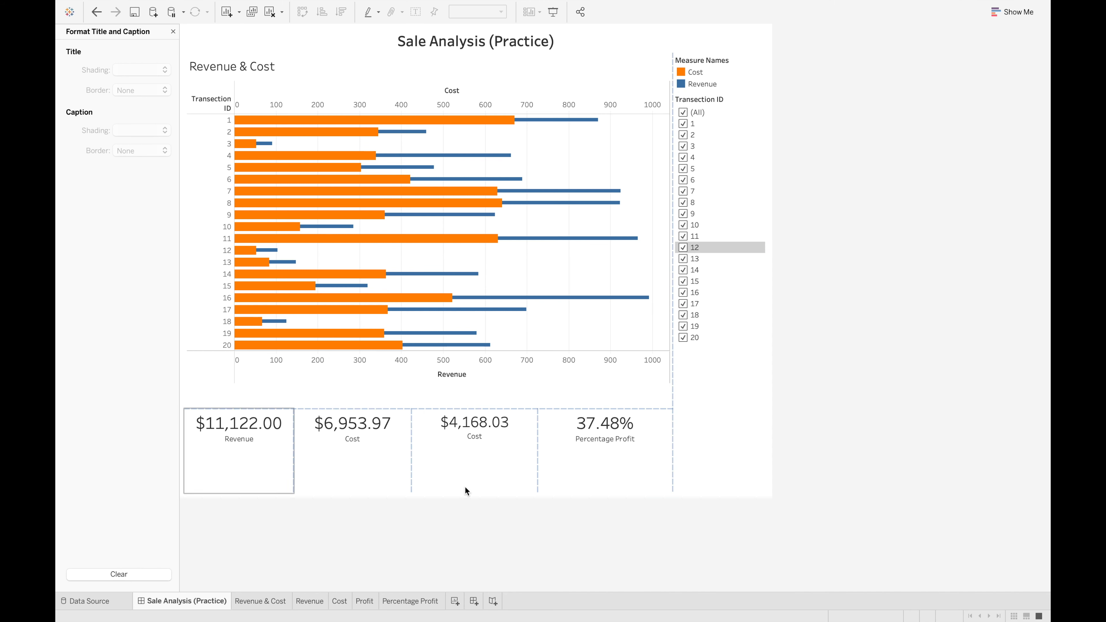